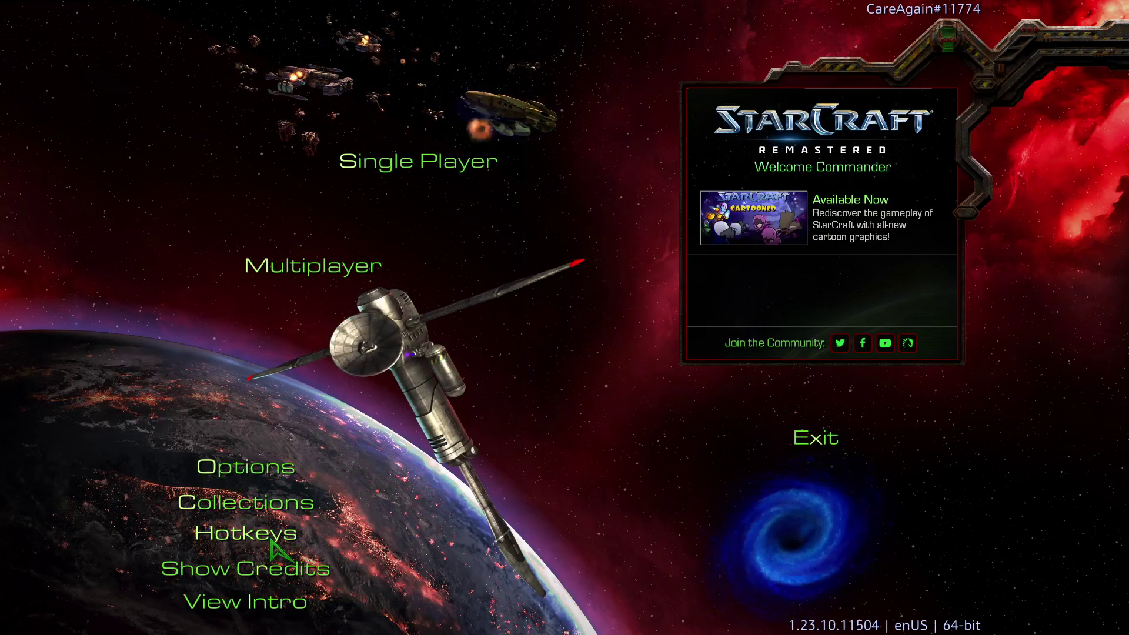
Step: Open the hotkey settings and show the commands of the Zerg Larva
left_click(270, 539)
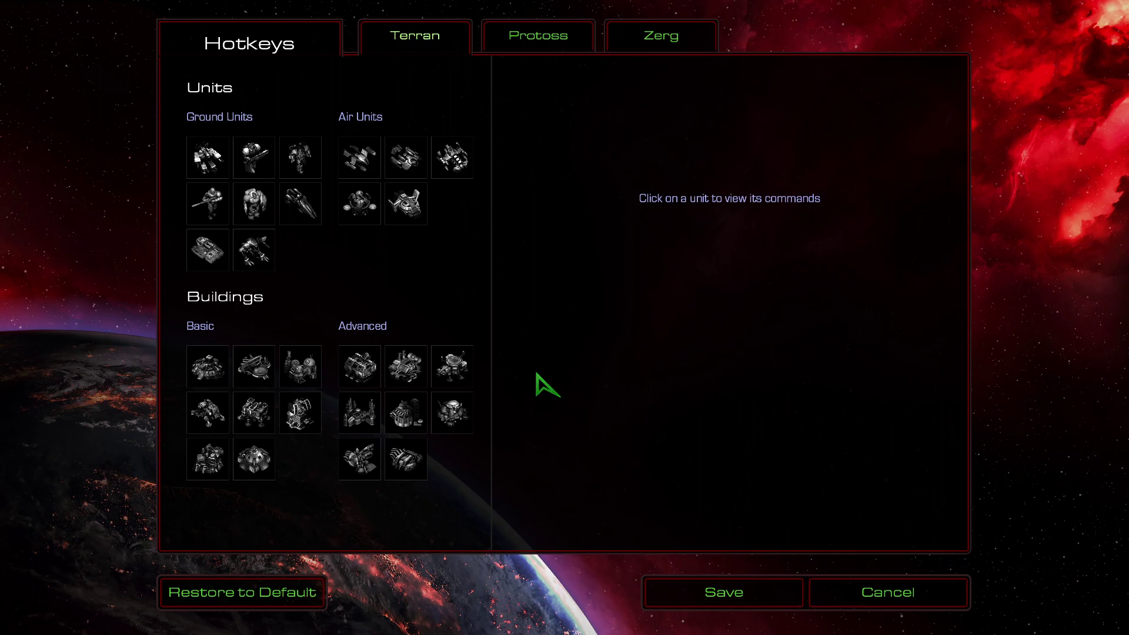
left_click(646, 37)
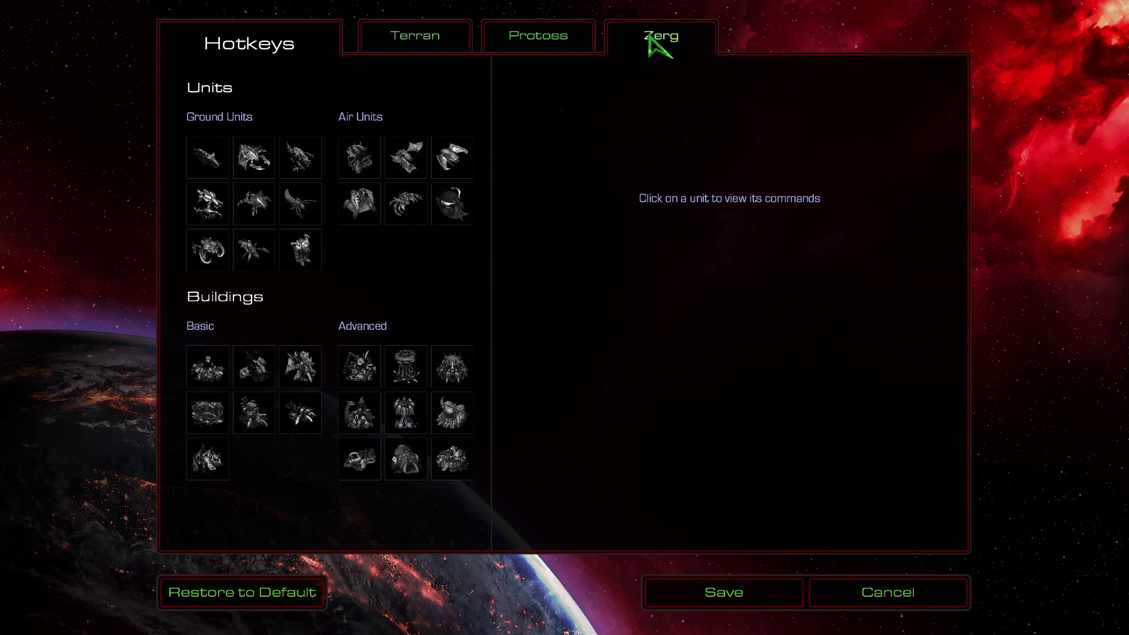
left_click(207, 156)
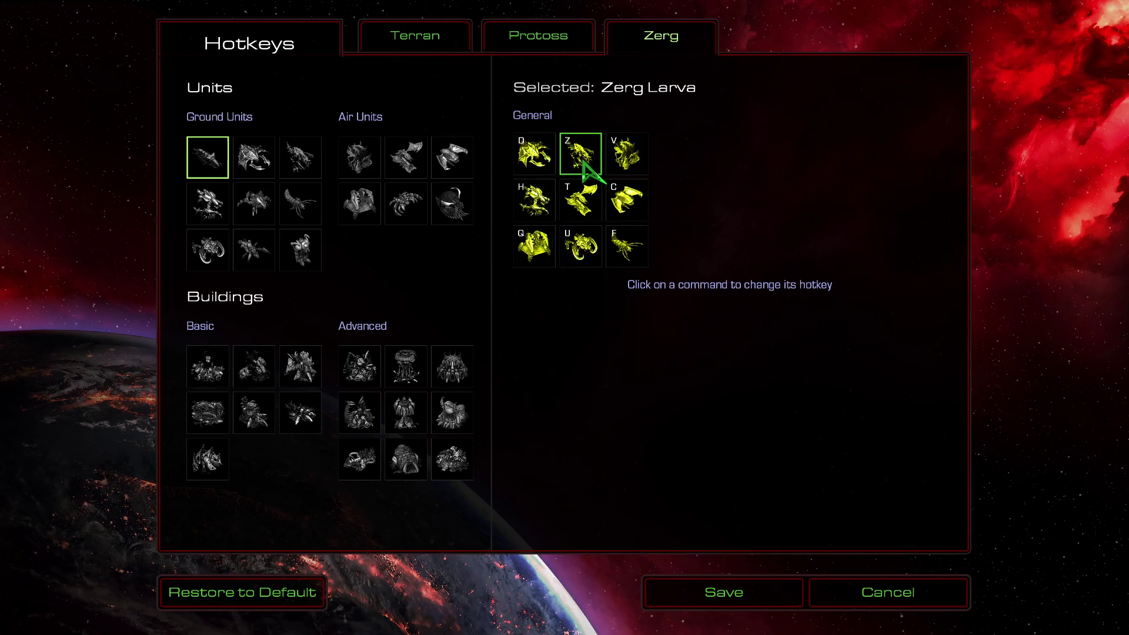
Step: Examine the Larva's individual morph hotkeys, including Overlord, Ultralisk, Hydralisk and Scourge
left_click(627, 159)
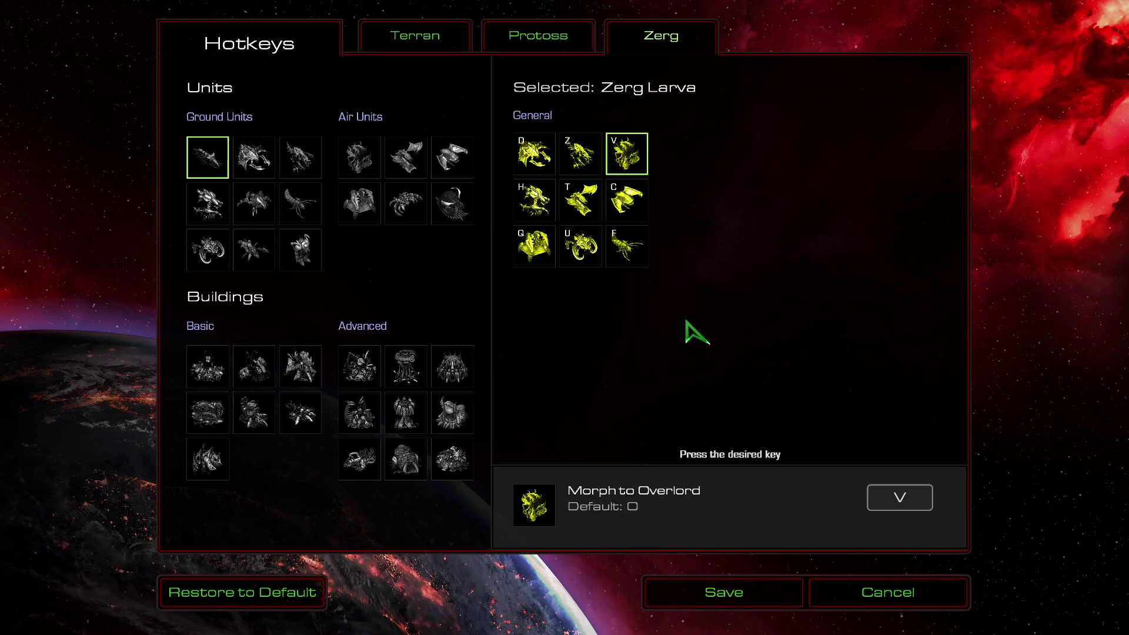
left_click(585, 255)
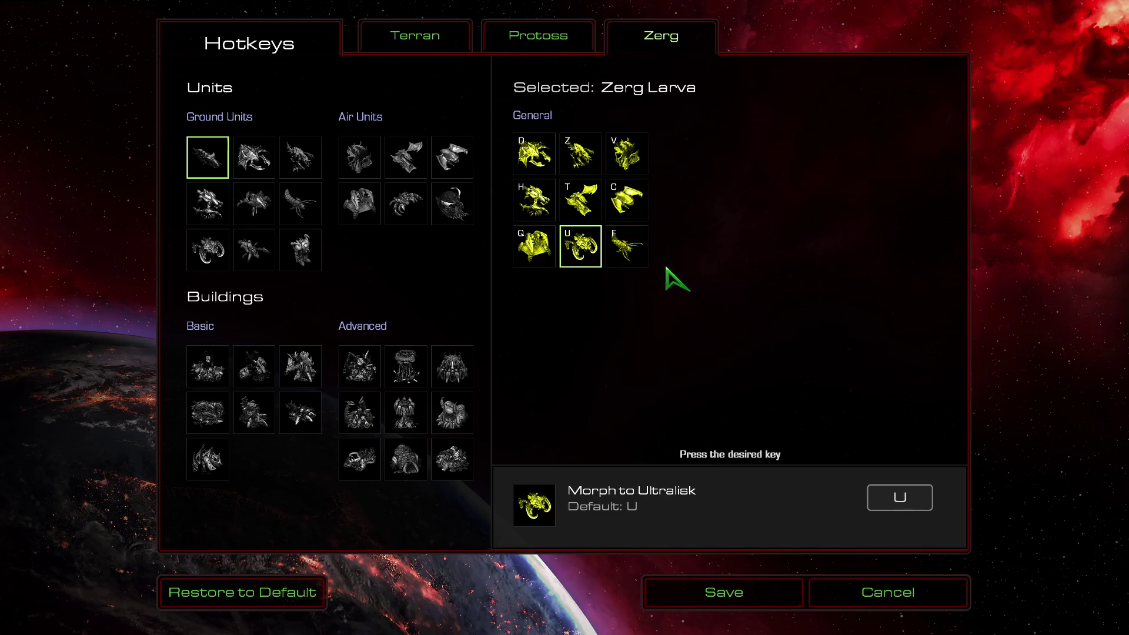
key("c")
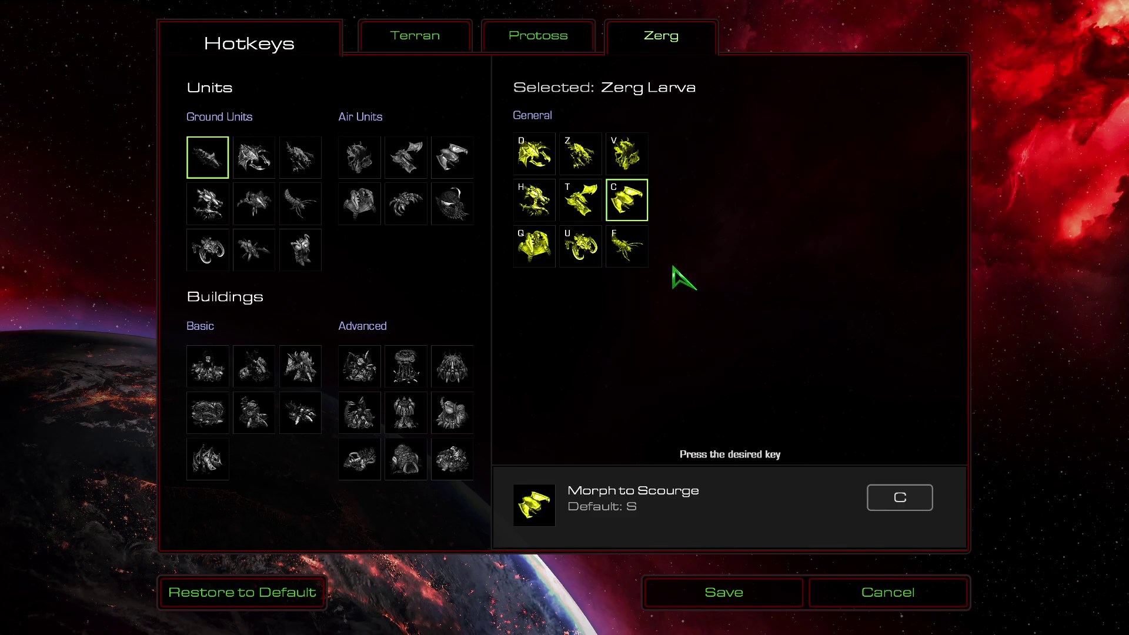
left_click(524, 206)
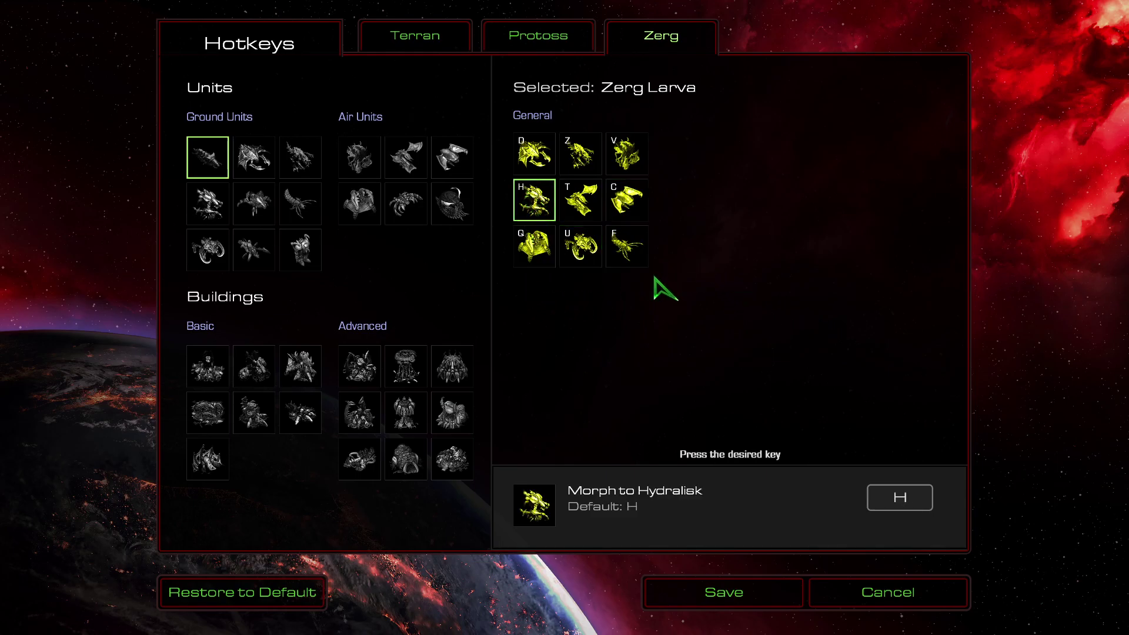
left_click(641, 212)
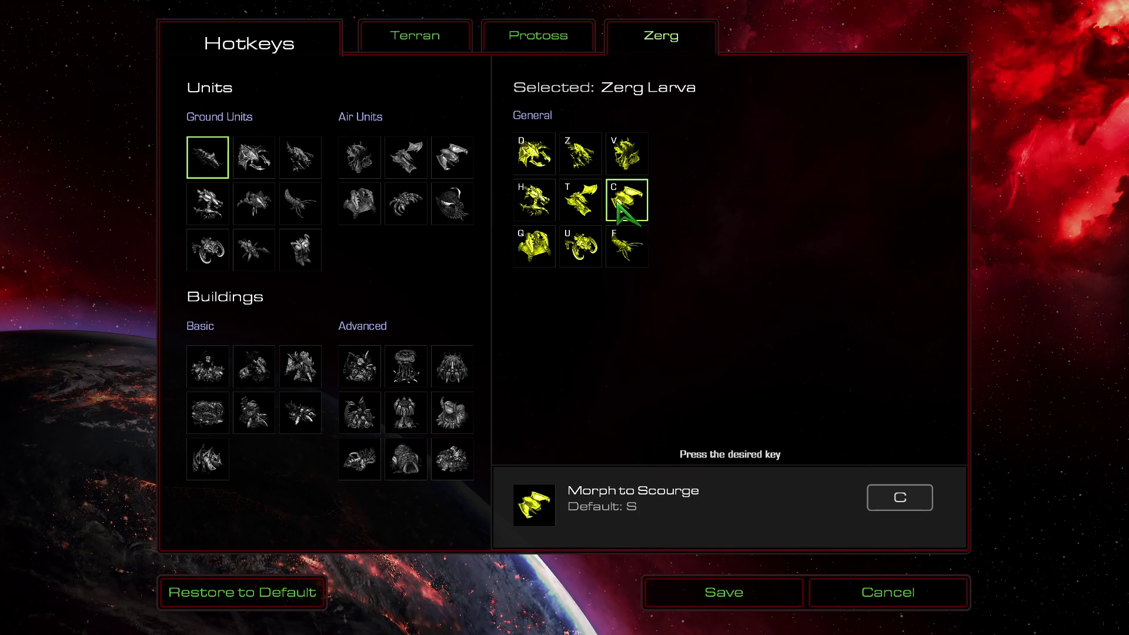
left_click(627, 154)
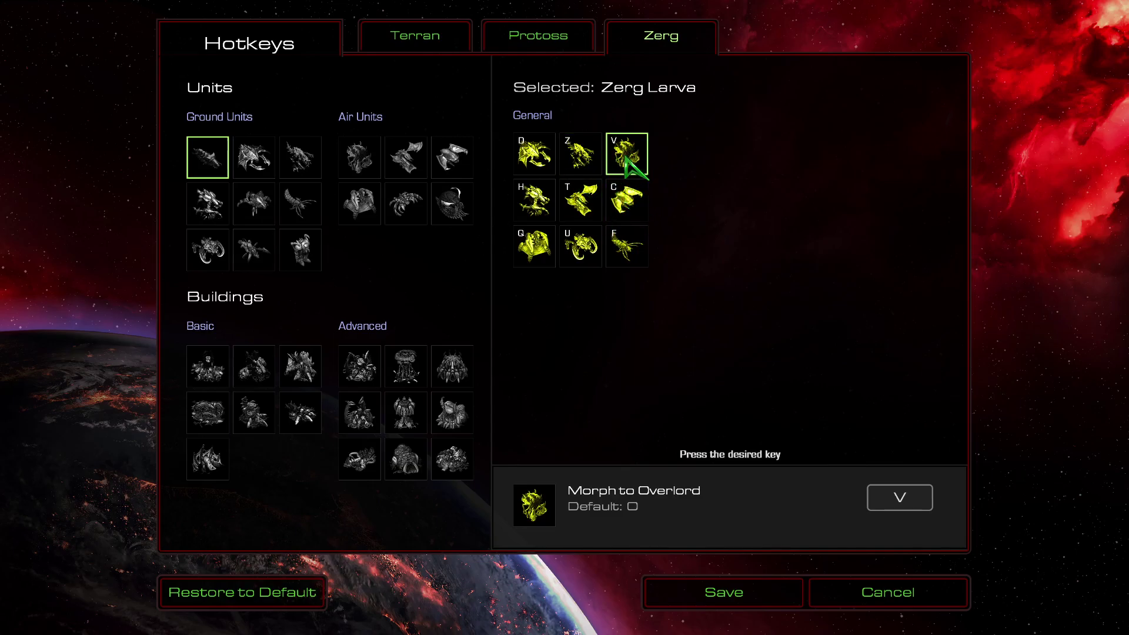
left_click(626, 200)
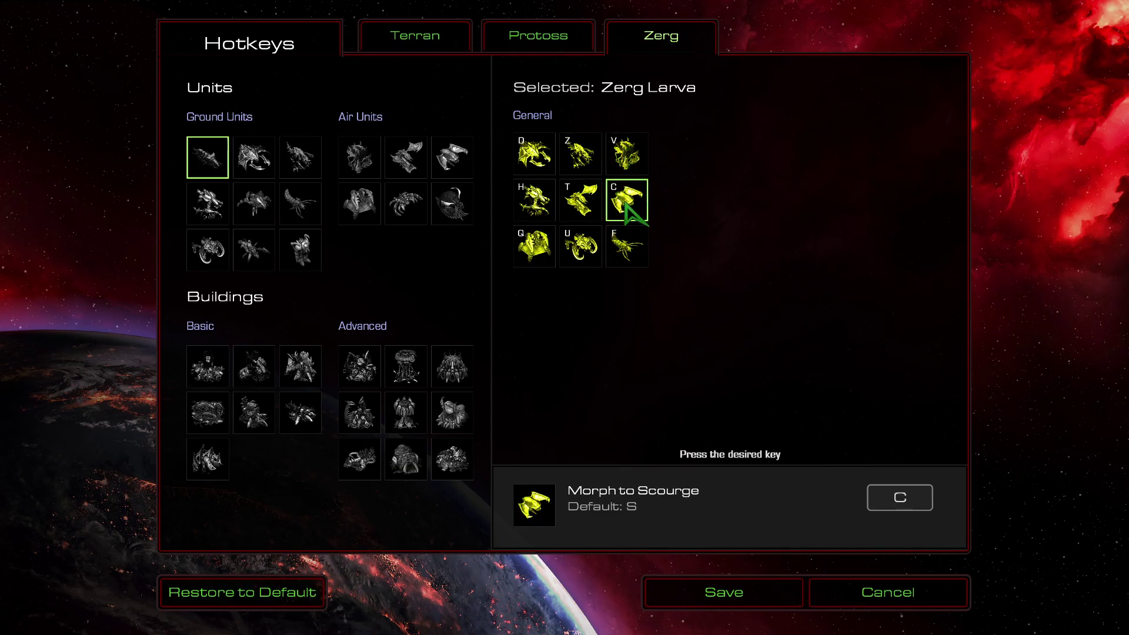
left_click(627, 154)
left_click(627, 200)
left_click(644, 164)
Step: Try V as the hotkey for Morph to Scourge, then give V back to Overlord and C to Scourge
left_click(638, 206)
key("v")
left_click(627, 154)
key("v")
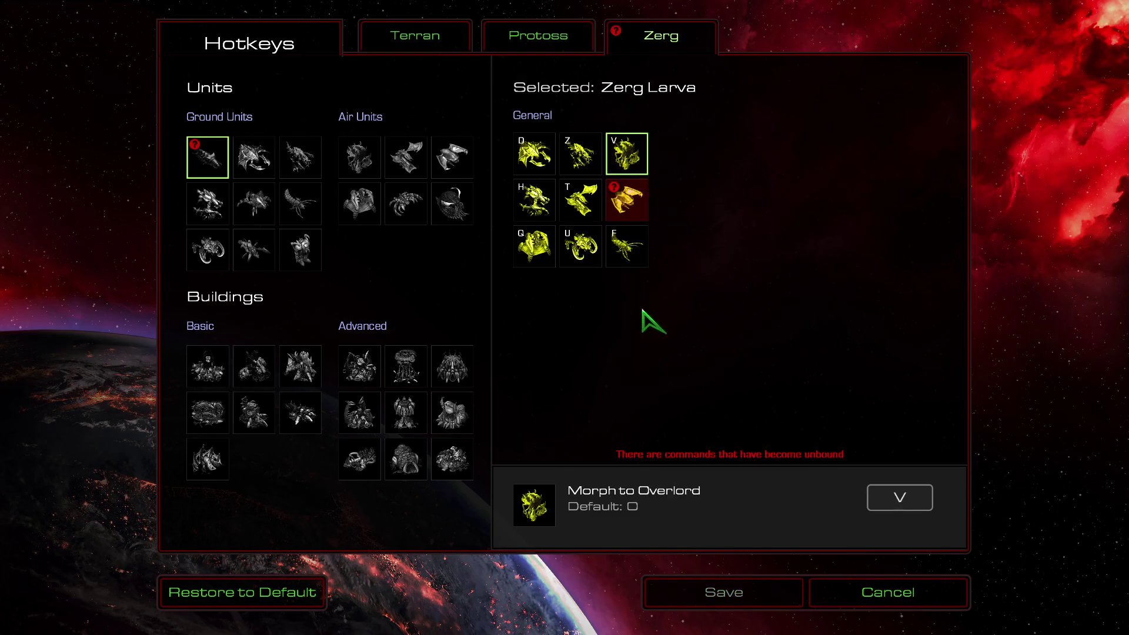
left_click(627, 199)
key("c")
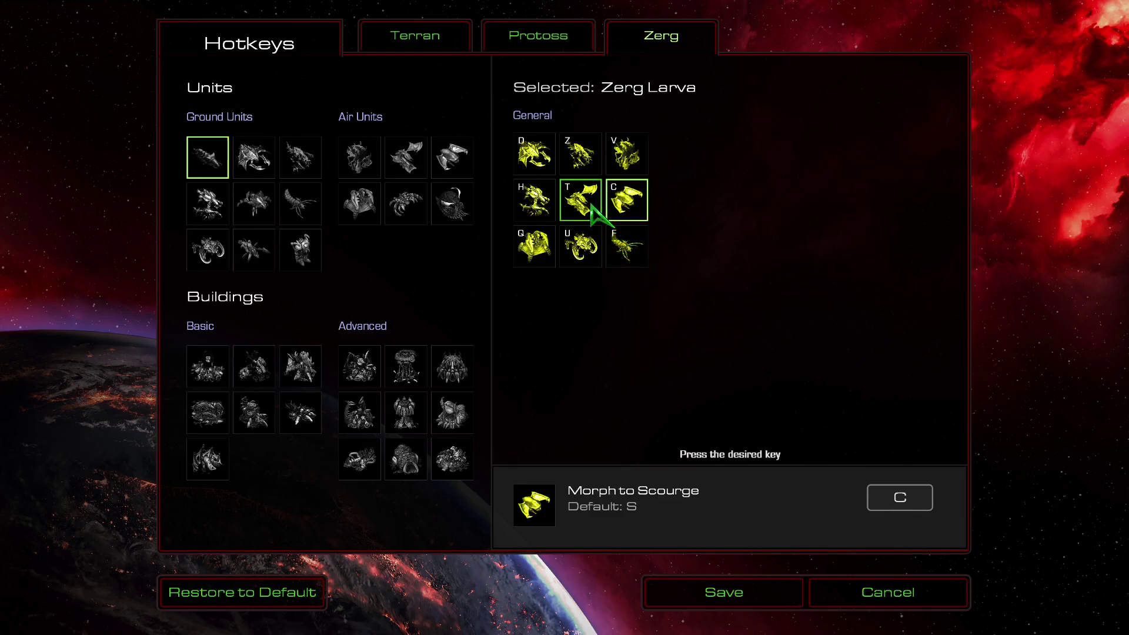
Step: Review the Larva's third-row morph commands, including Queen and Ultralisk, and the Morph to Hydralisk hotkey
left_click(537, 244)
left_click(574, 254)
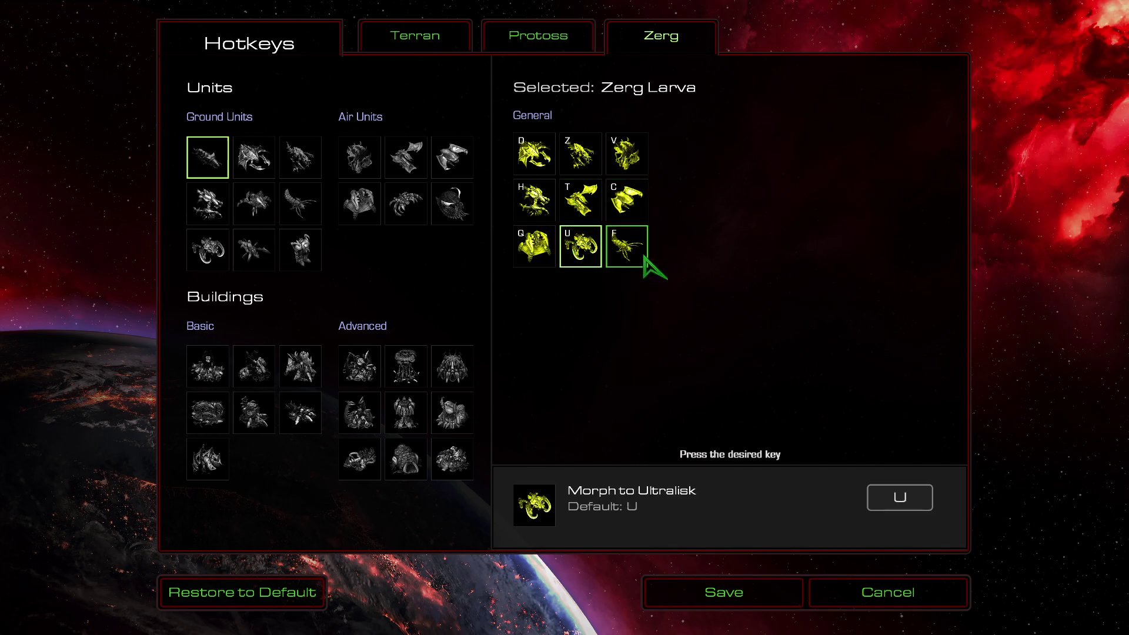
left_click(630, 247)
left_click(537, 217)
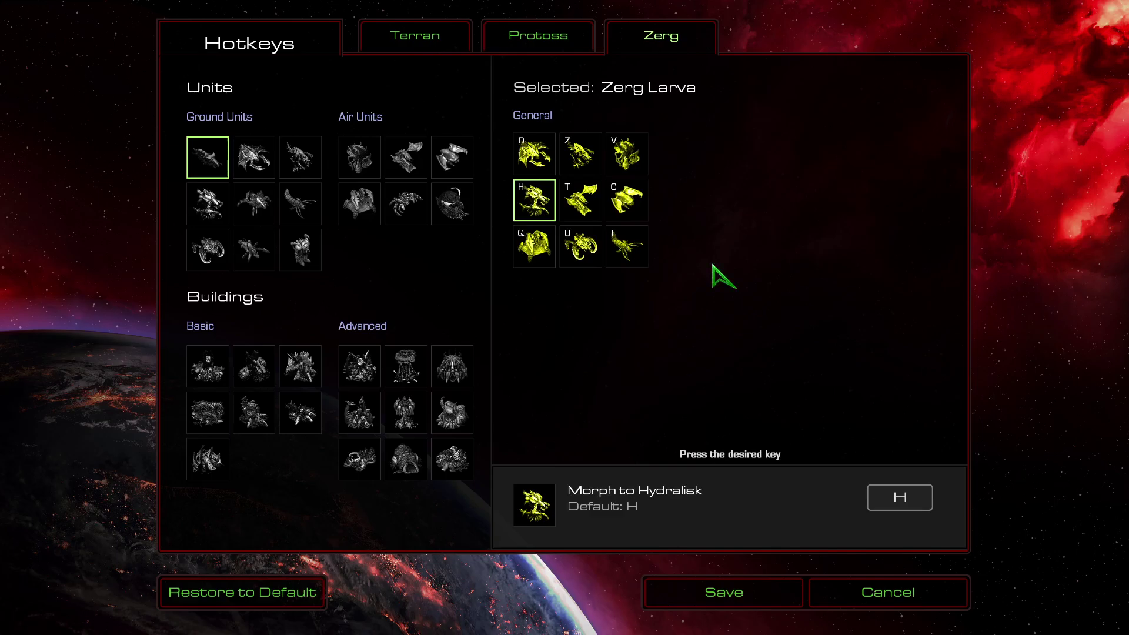
Step: Try a grid layout for the Larva's first row: Q for Drone, W for Zerglings and E for Overlord
left_click(535, 154)
key("q")
left_click(580, 154)
key("w")
left_click(627, 154)
key("e")
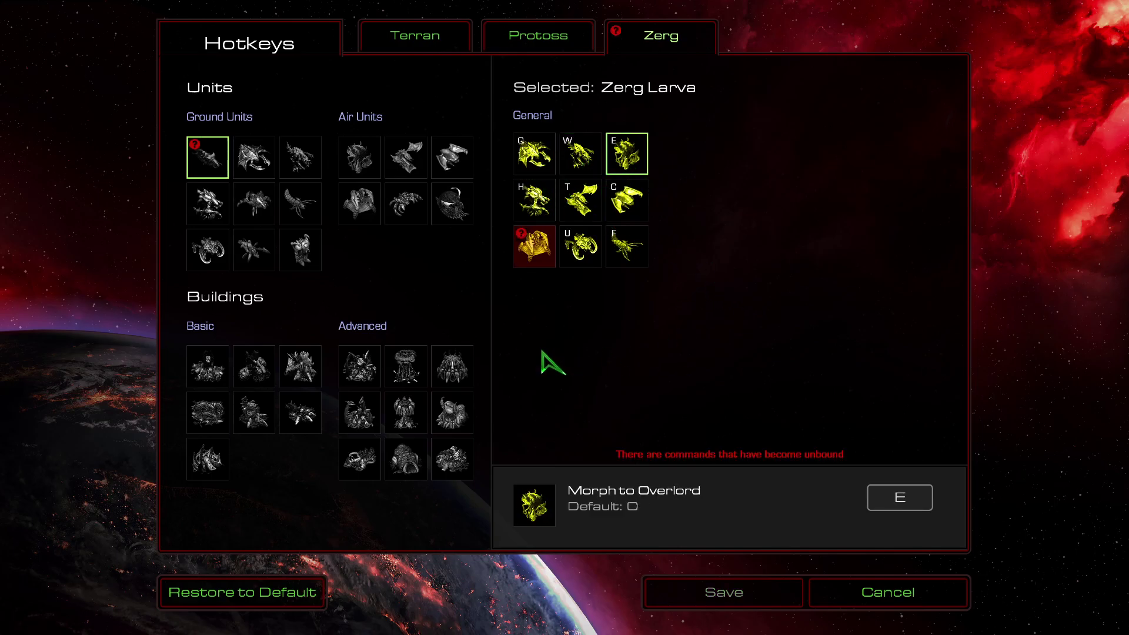
Step: Restore the Larva's morph hotkeys: D for Drone, Z for Zerglings, V for Overlord and Q for Queen
left_click(535, 167)
key("d")
left_click(580, 162)
key("z")
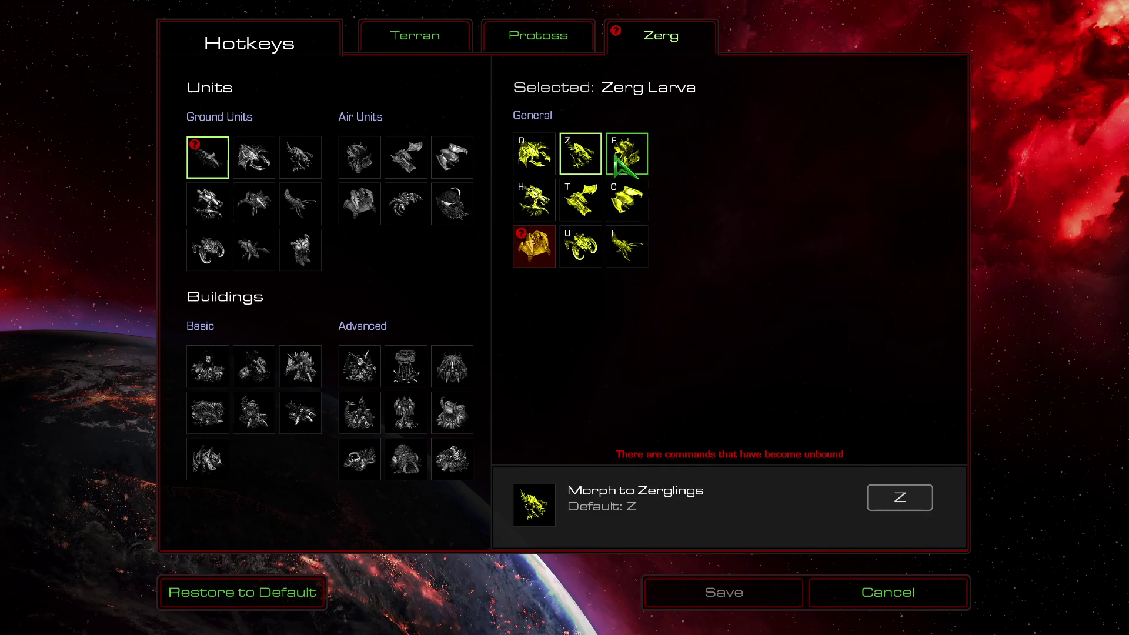
left_click(616, 157)
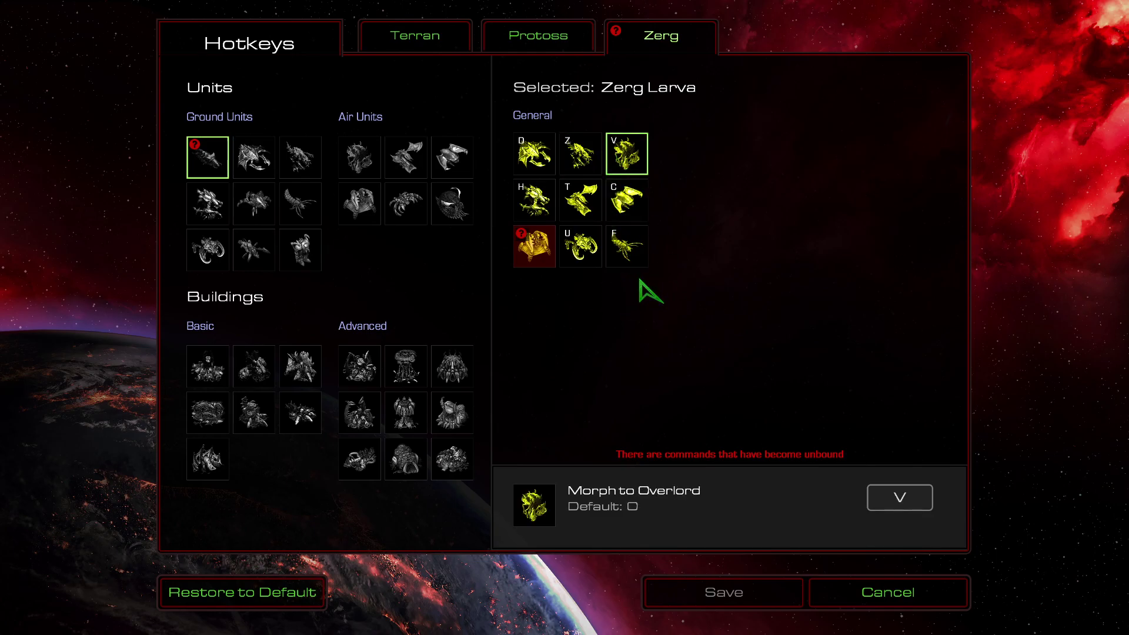
left_click(538, 247)
key("q")
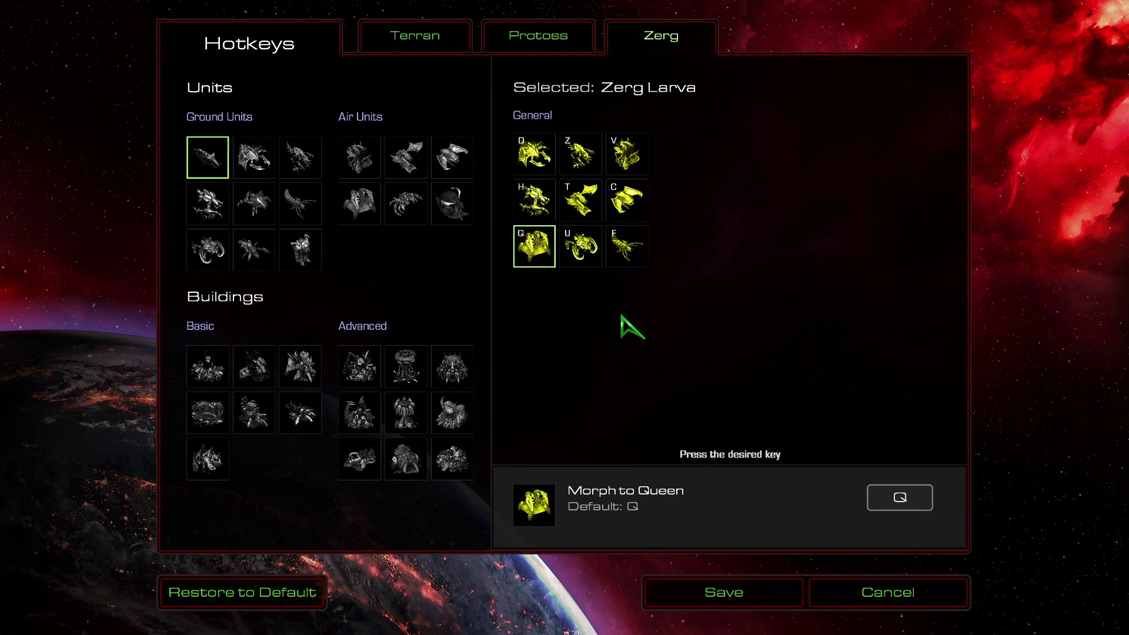
Step: Compare the Zerg Hatchery's command hotkeys with those of the Larva for overlapping keys
left_click(200, 366)
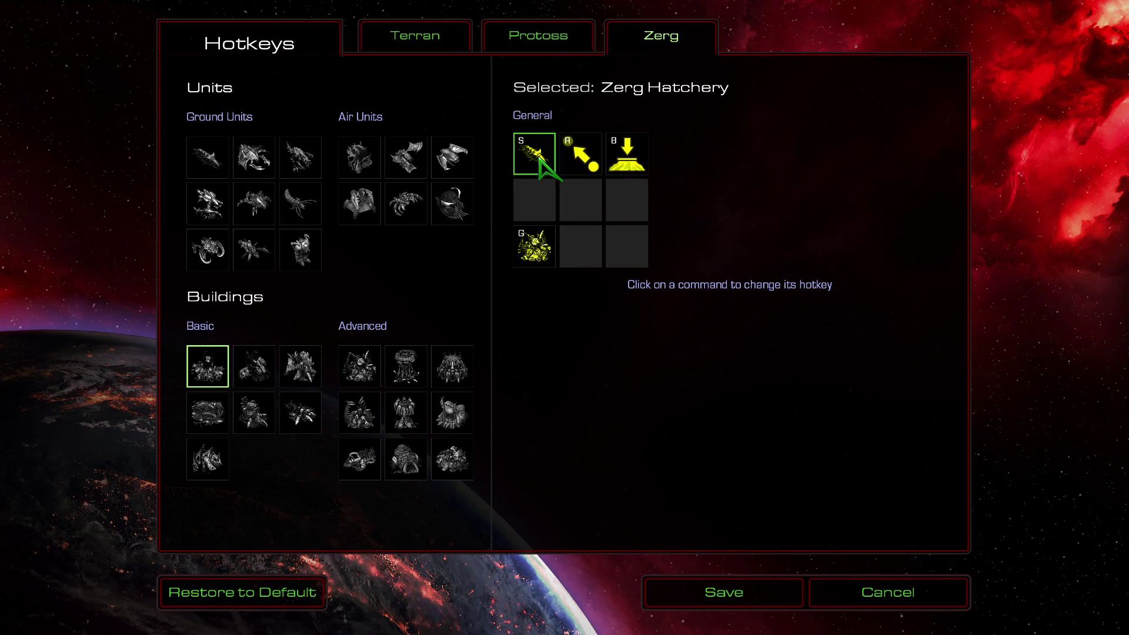
left_click(216, 166)
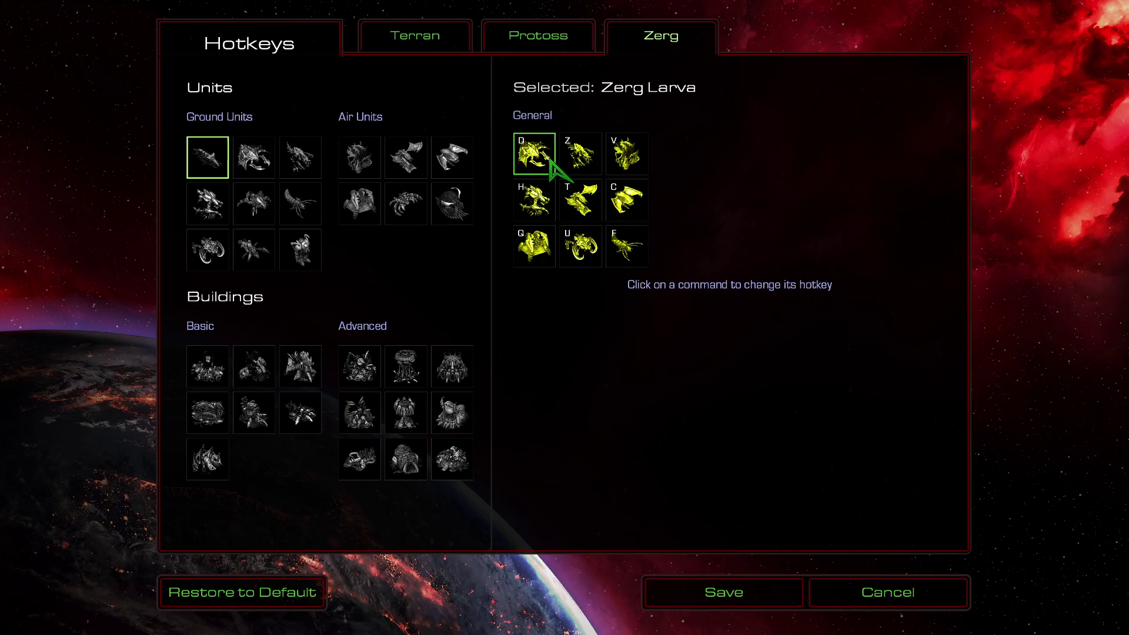
left_click(209, 368)
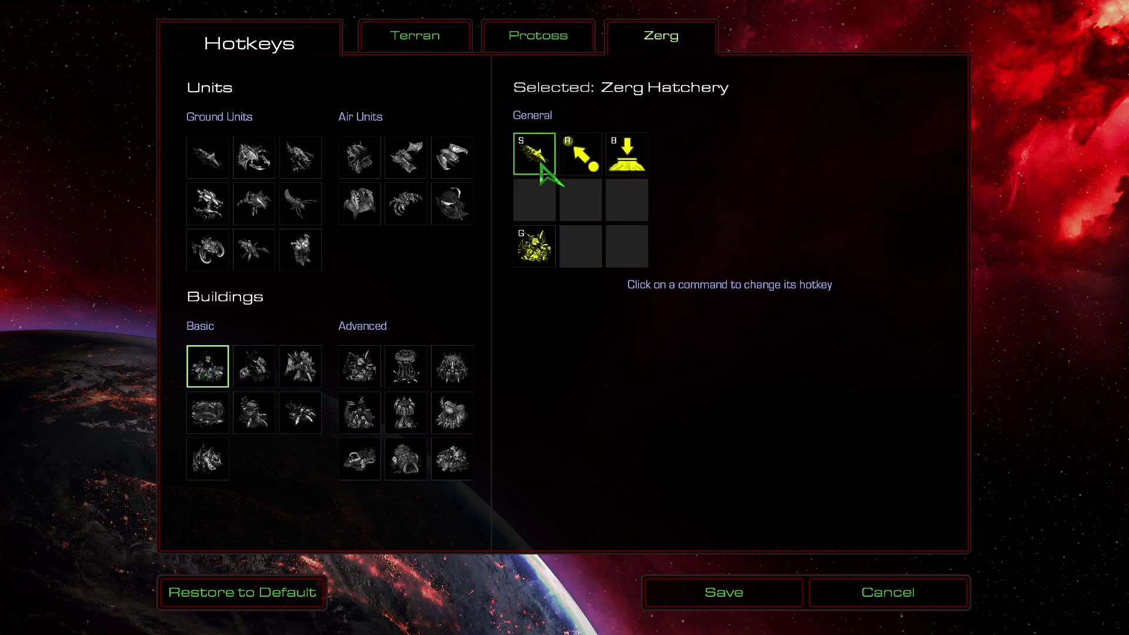
left_click(206, 159)
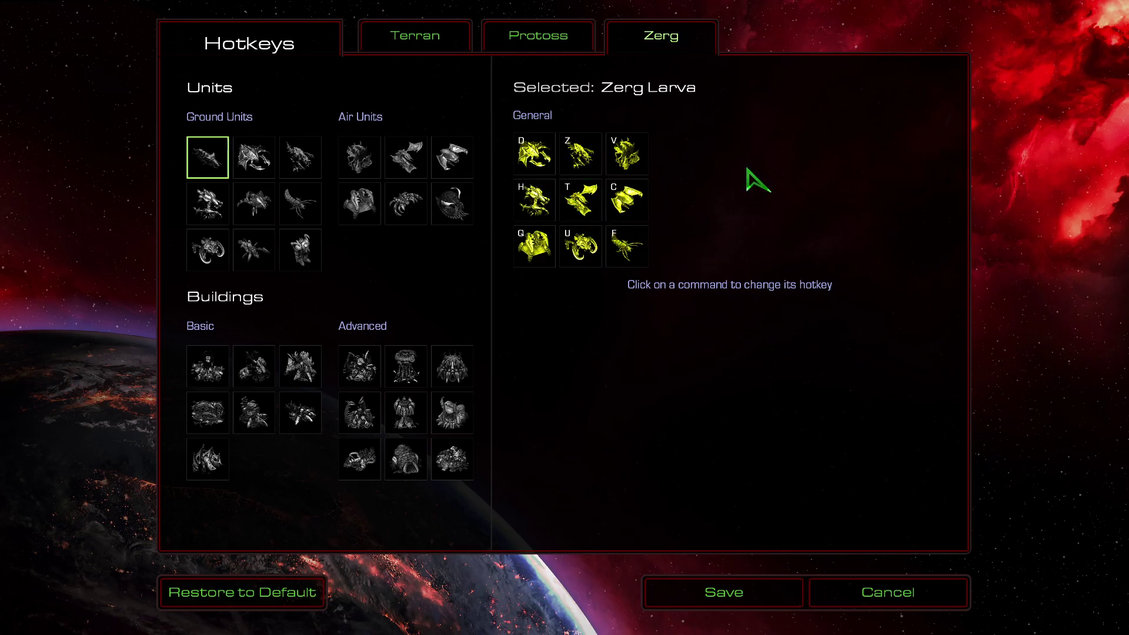
left_click(223, 383)
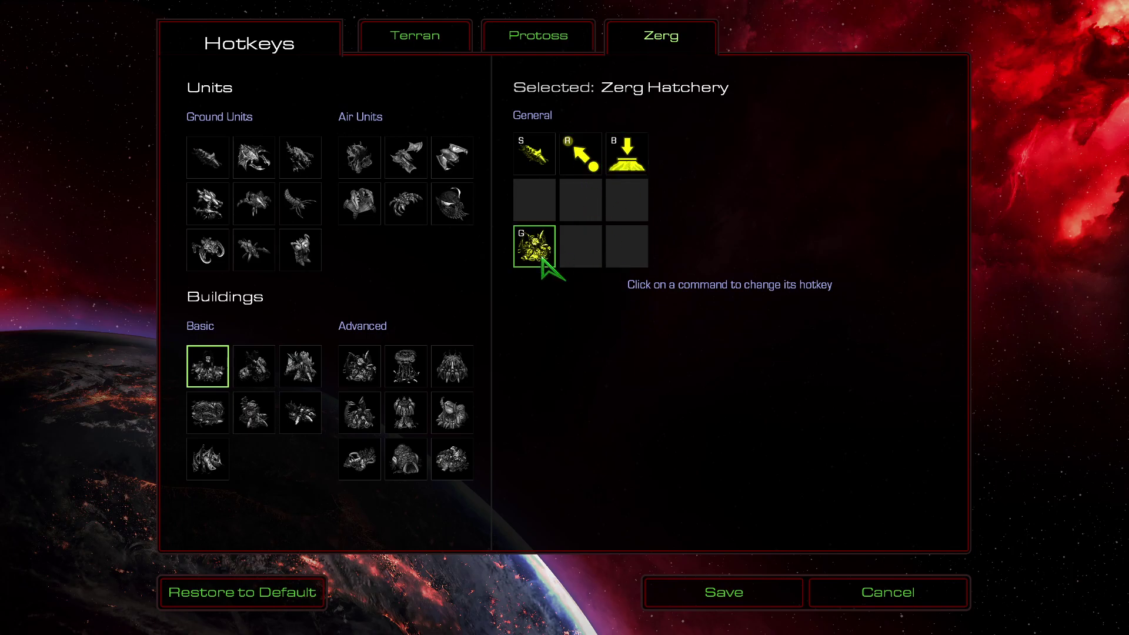
left_click(215, 171)
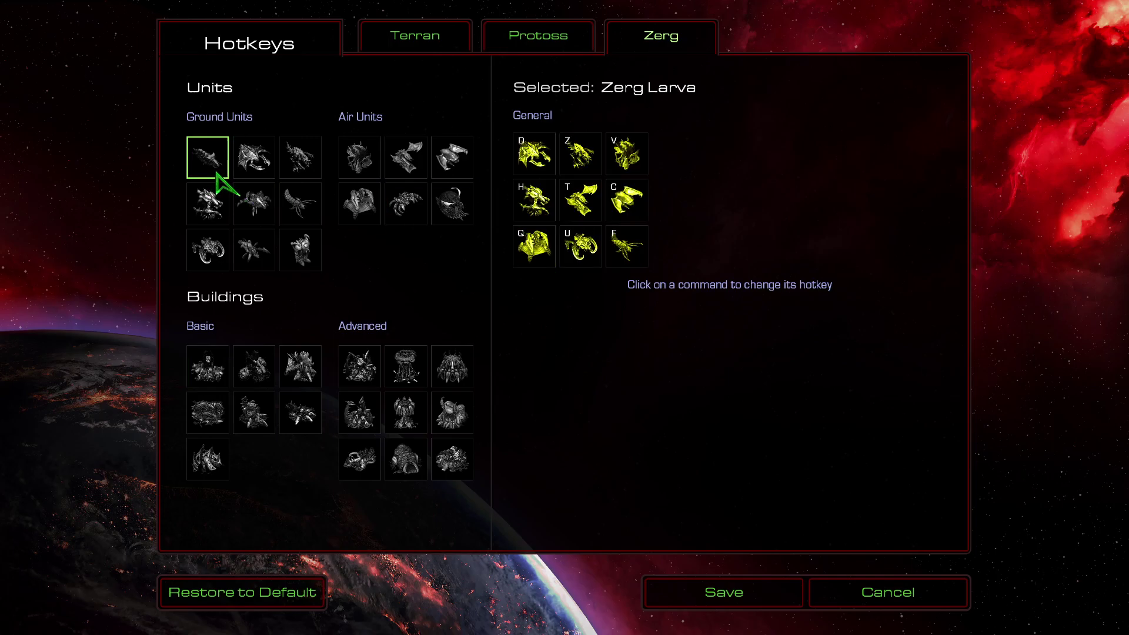
left_click(221, 353)
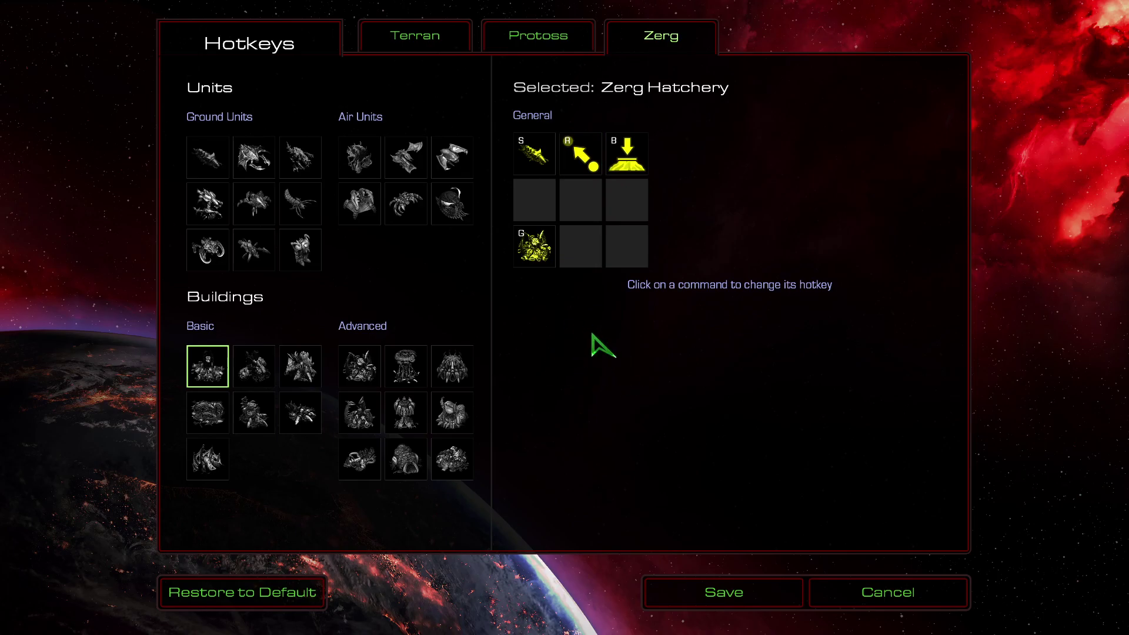
left_click(212, 151)
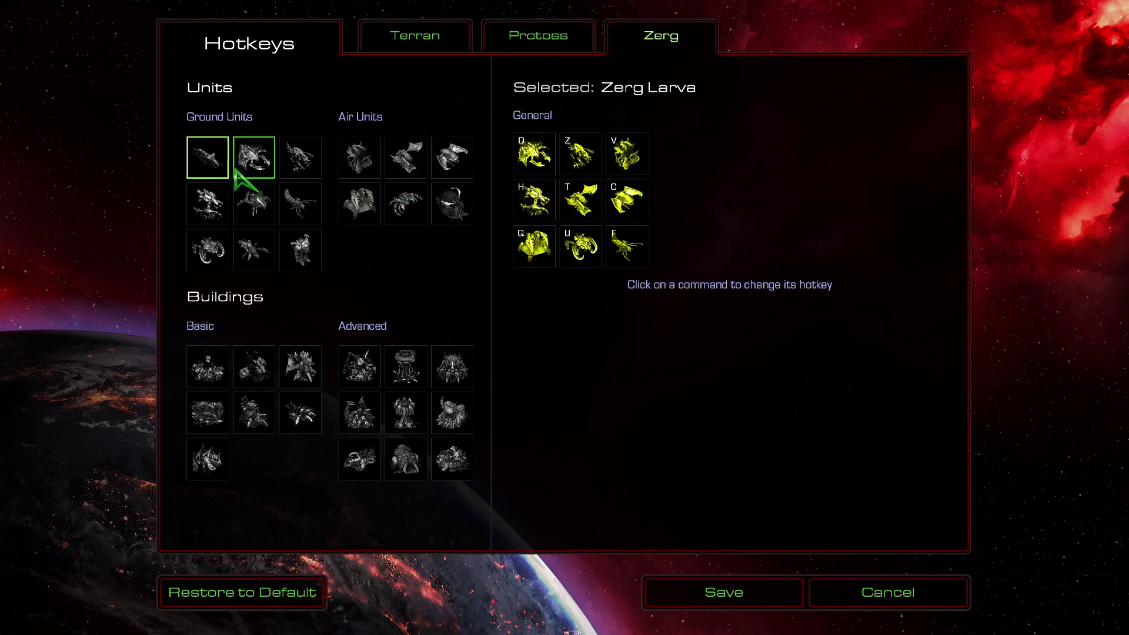
left_click(207, 364)
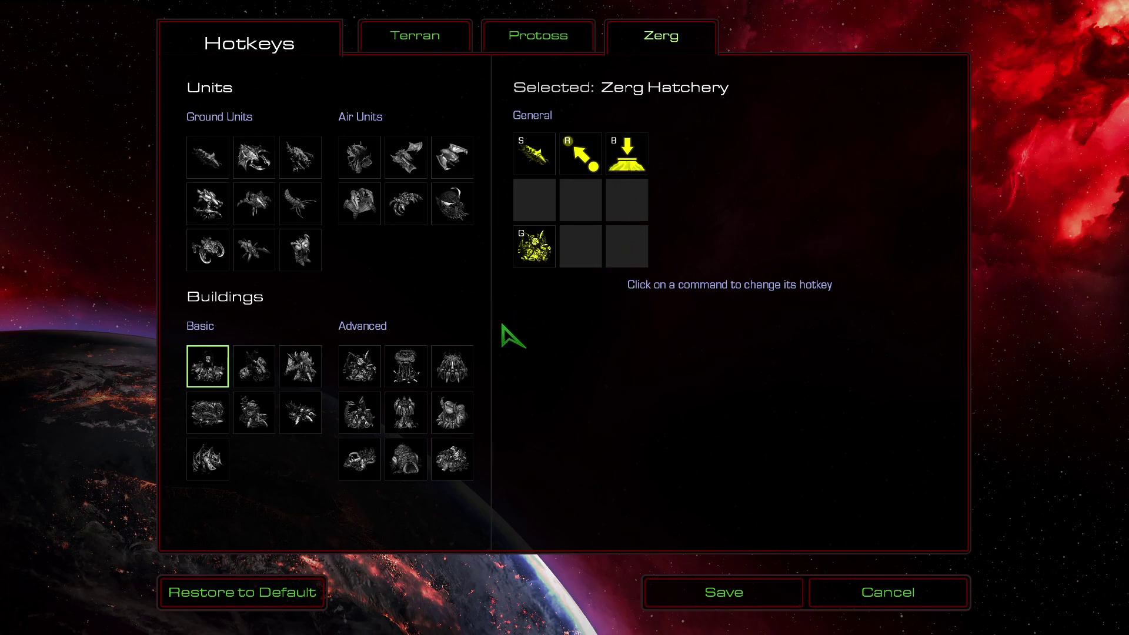
Step: Compare the Zerg Lair's command hotkeys with the Larva's, and check the Evolve Ventral Sacs hotkey
left_click(367, 373)
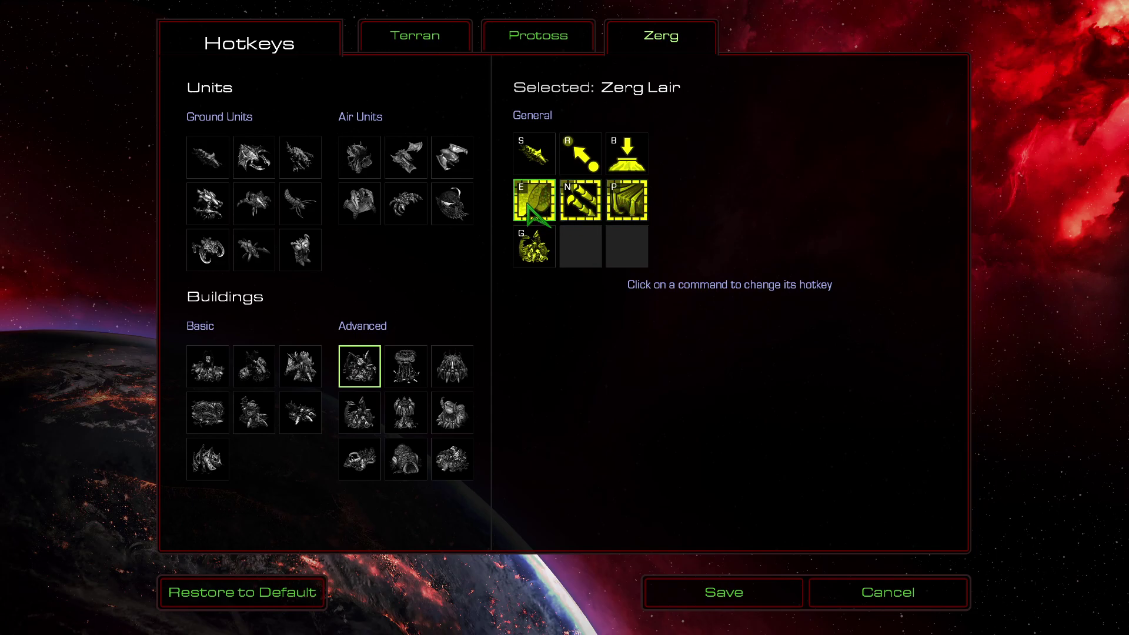
left_click(208, 157)
left_click(371, 377)
left_click(535, 201)
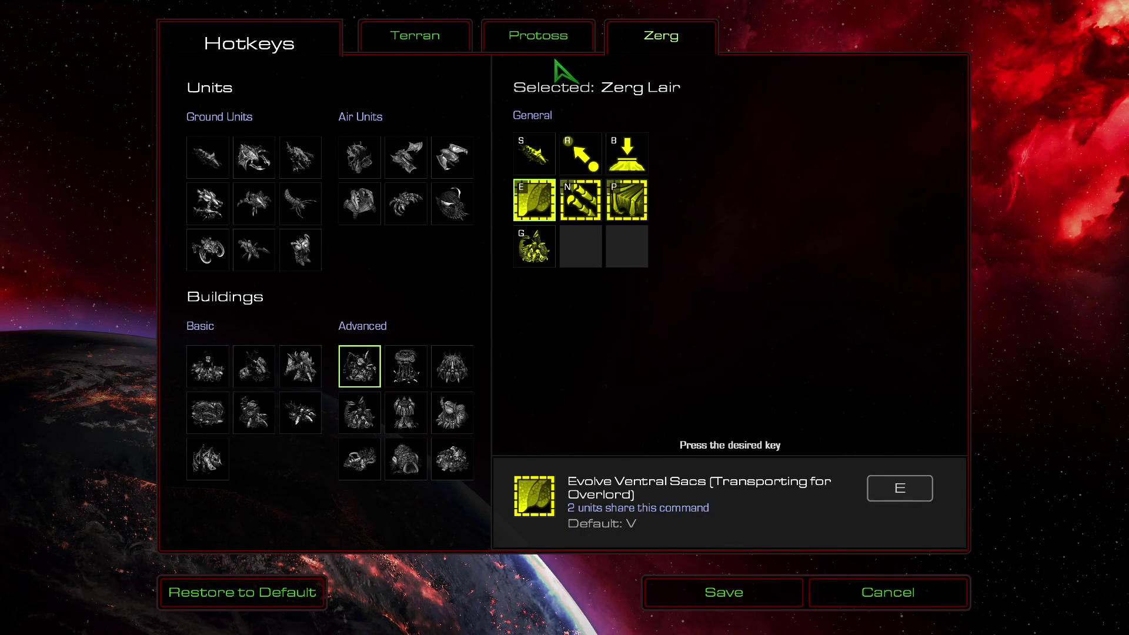
left_click(438, 42)
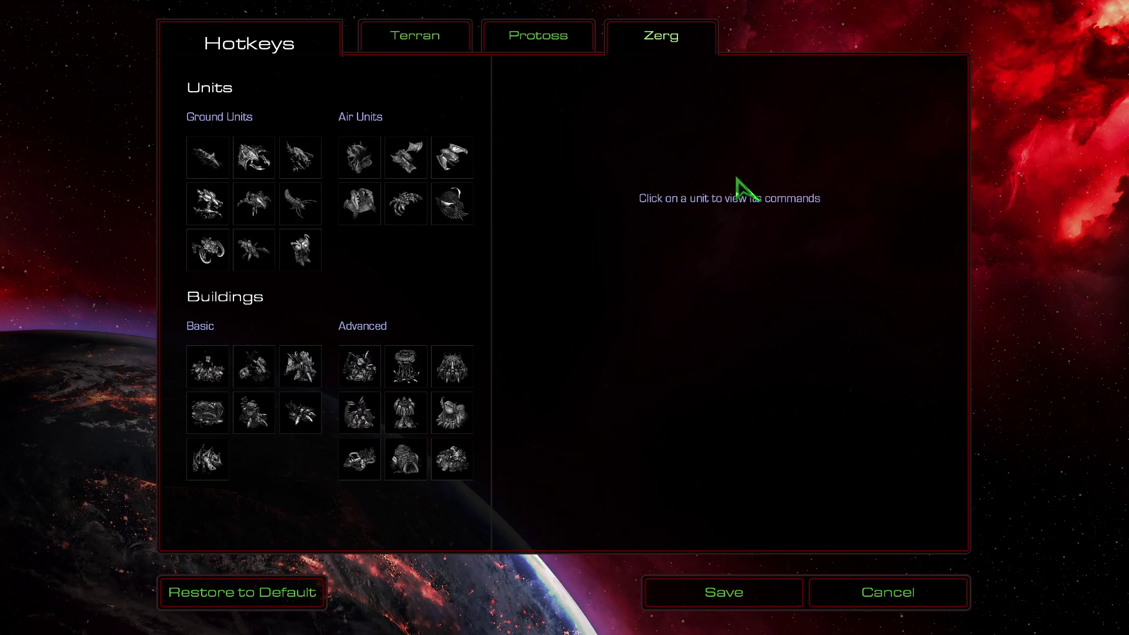
left_click(219, 167)
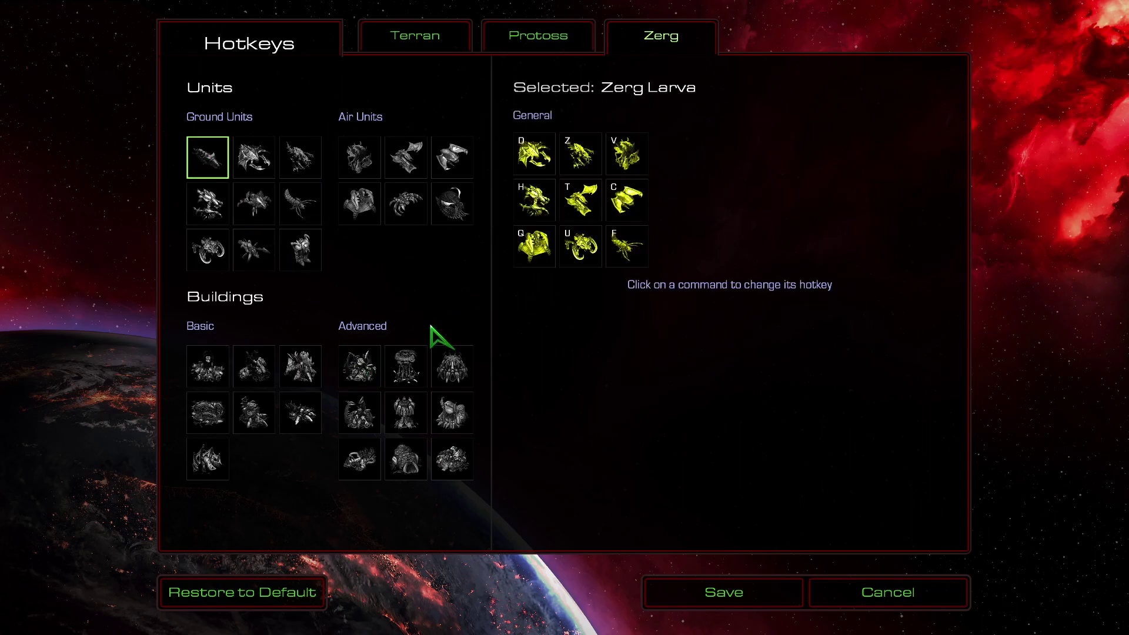
left_click(361, 371)
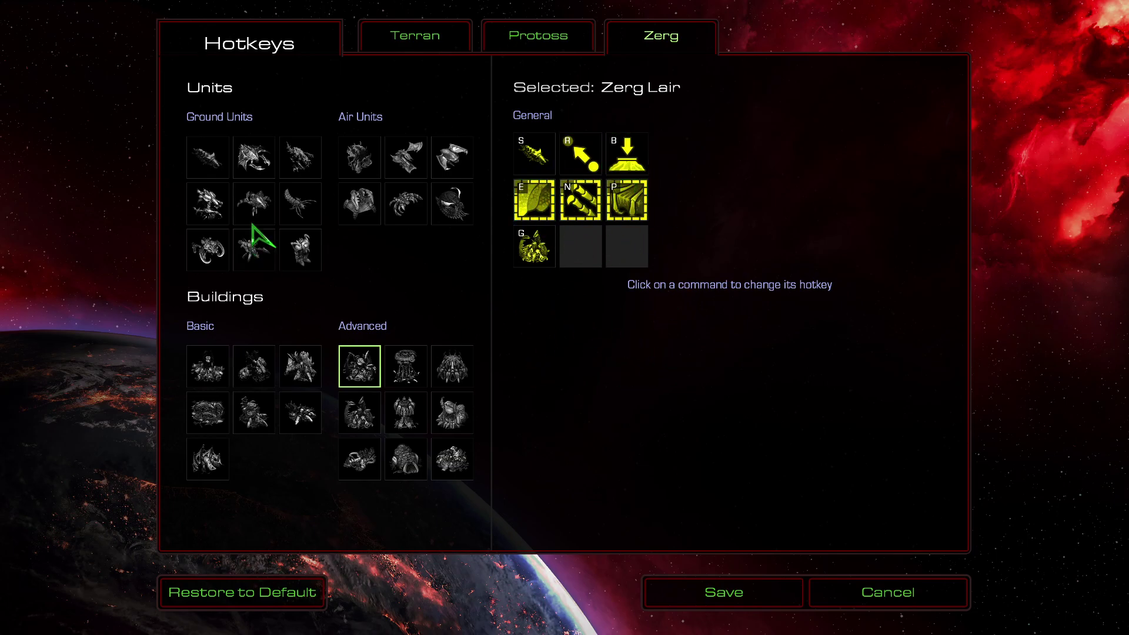
Step: Set the Zerg Drone's Basic Mutation hotkey to D and its Advanced Mutation hotkey to F
left_click(254, 171)
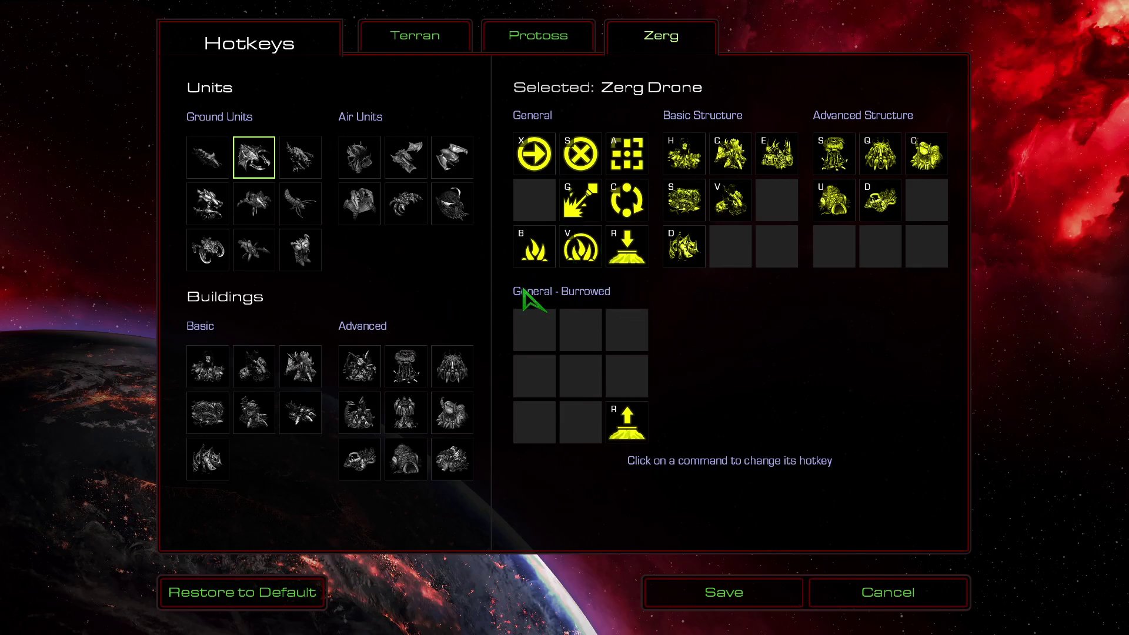
key("b")
key("d")
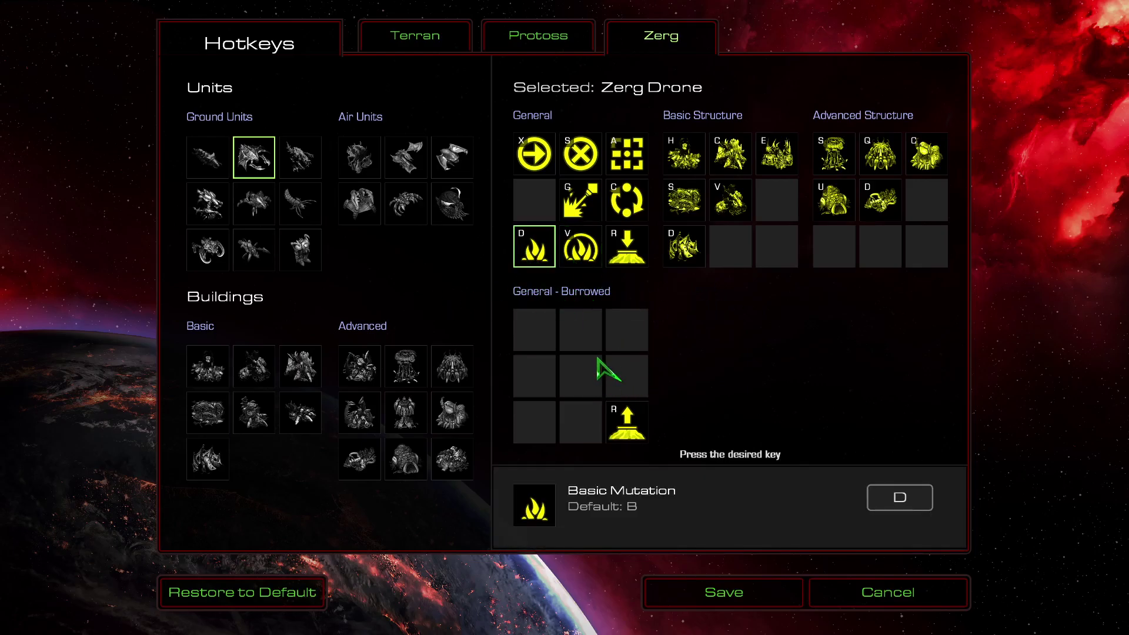
key("v")
key("f")
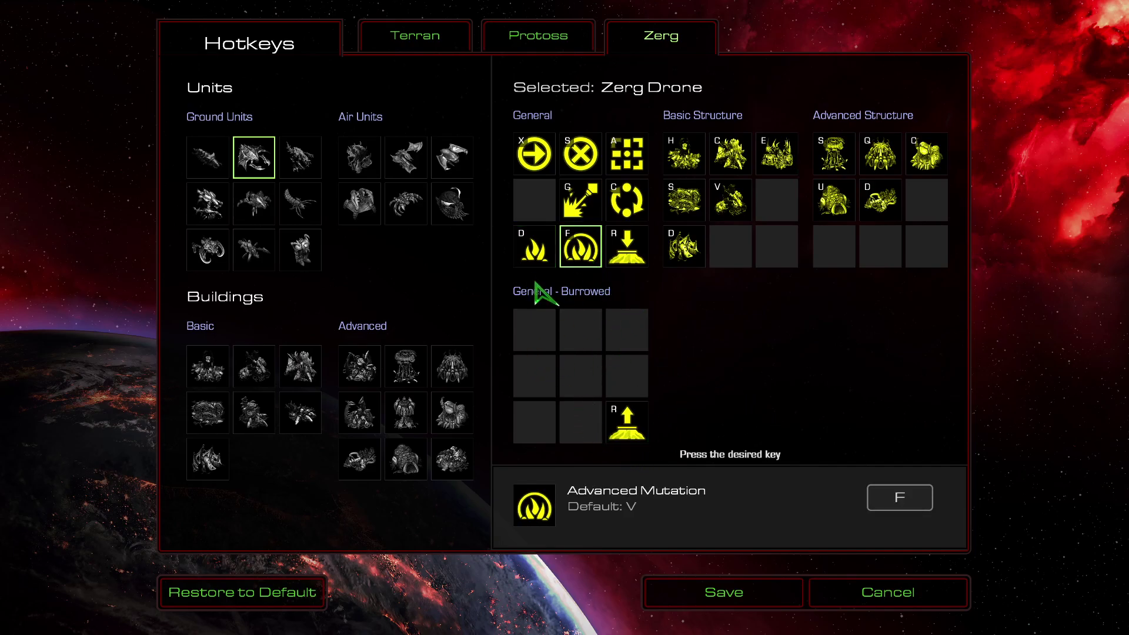
Step: Set the Zerg Drone's Basic Mutation hotkey to B and its Advanced Mutation hotkey to V
left_click(536, 259)
key("b")
left_click(588, 258)
key("v")
Step: Check the Drone's Burrow and Unburrow hotkeys and their defaults
left_click(627, 247)
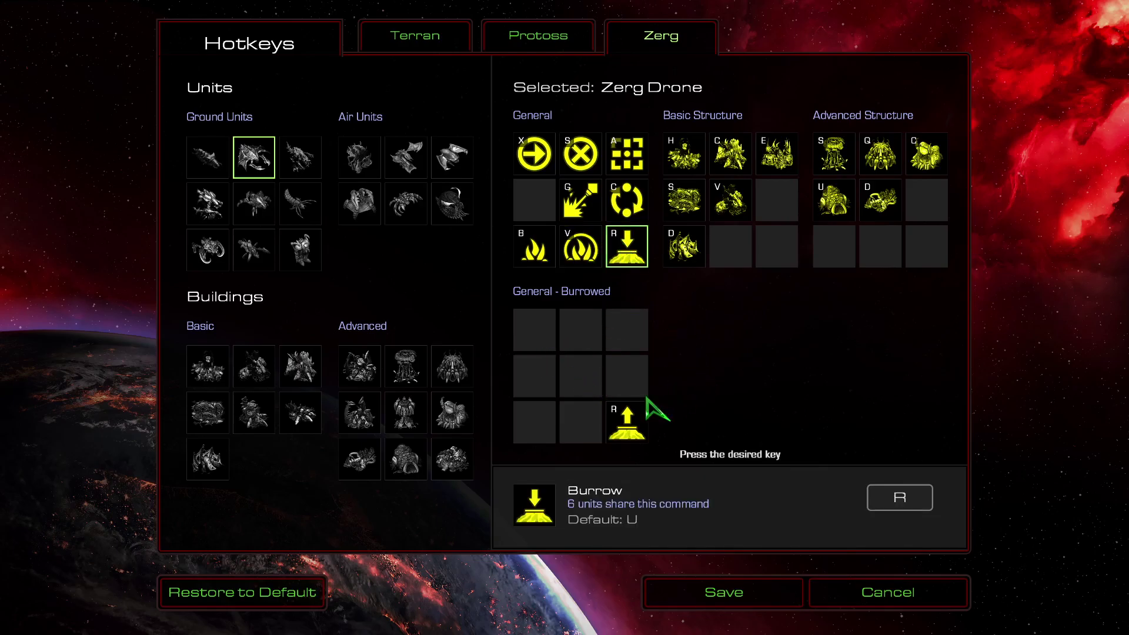
left_click(638, 414)
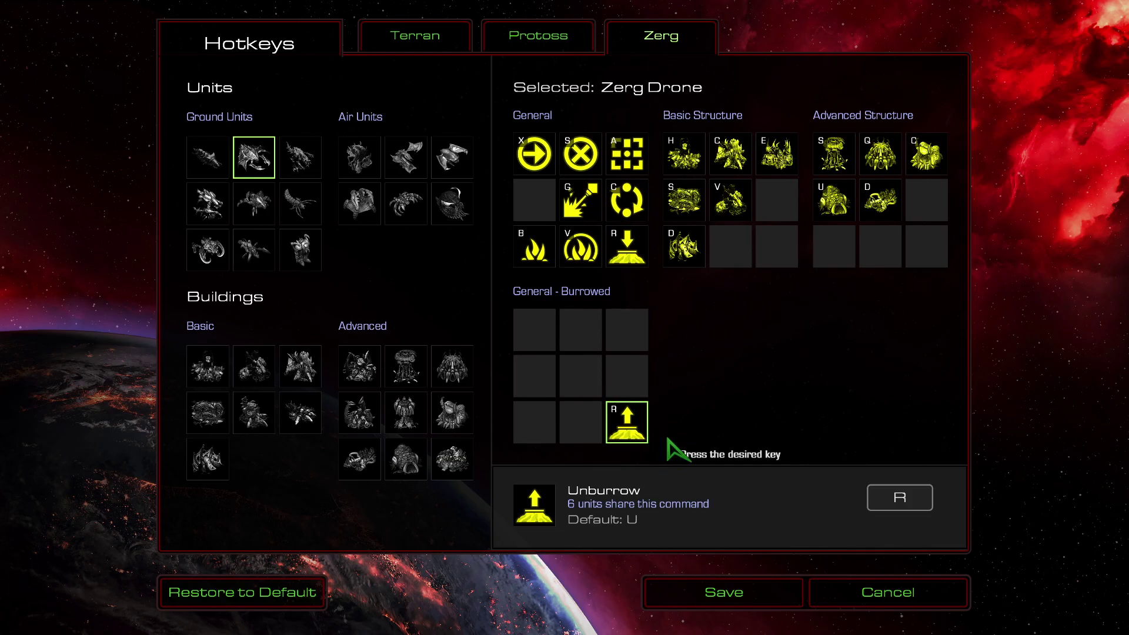
left_click(640, 263)
Step: Review the Terran Siege Tank's hotkeys in both modes, glance at the Protoss units, and return to the Zerg hotkeys
left_click(415, 36)
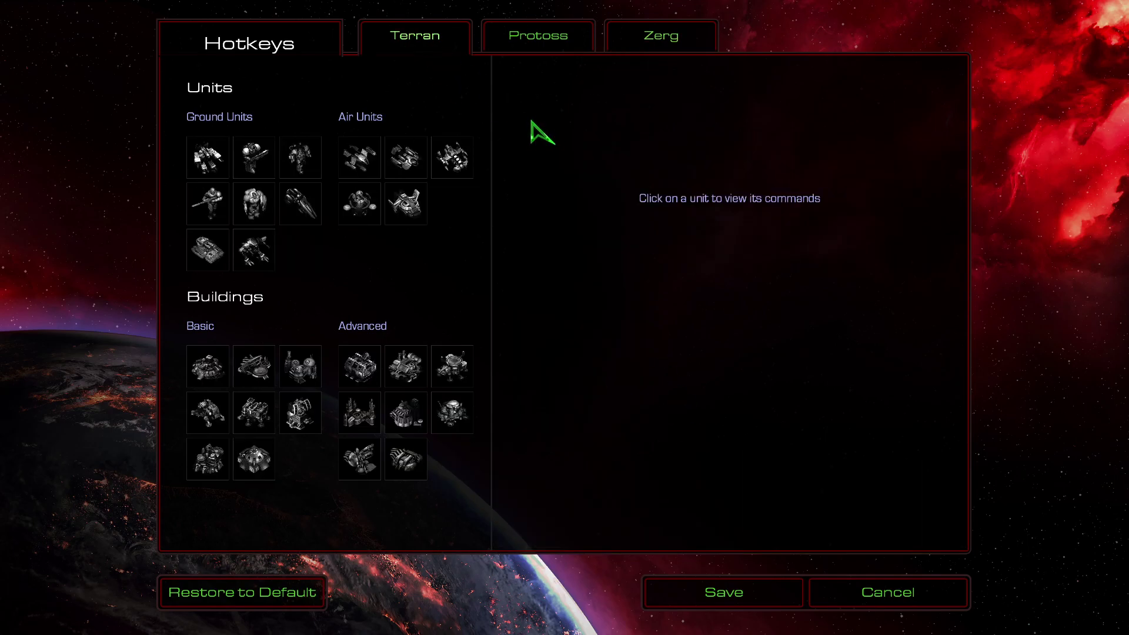
left_click(204, 247)
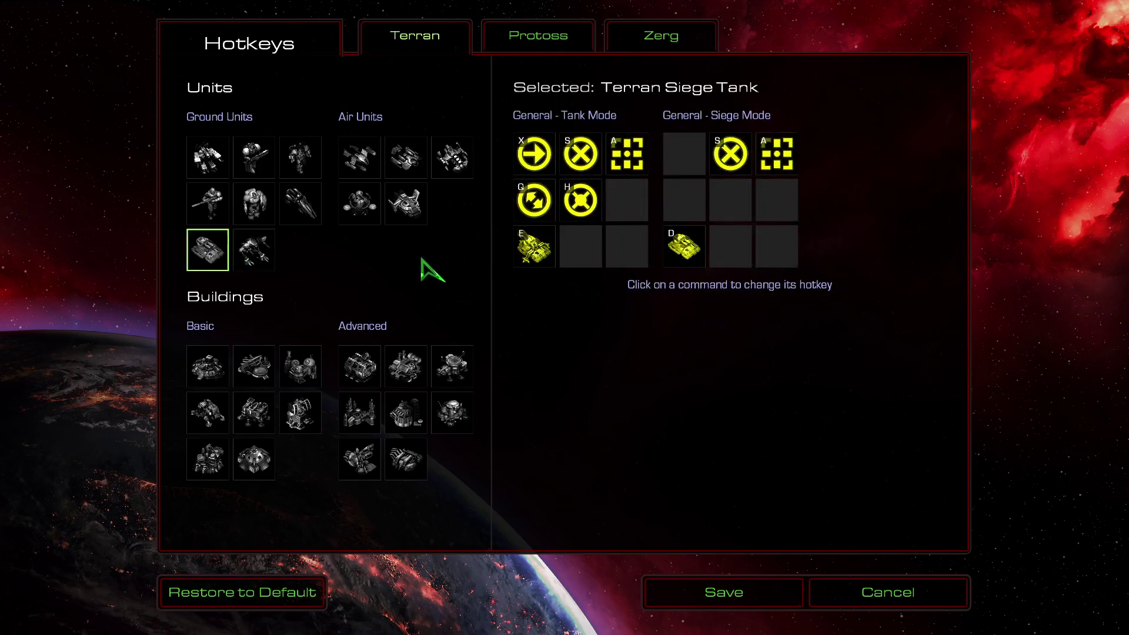
left_click(548, 39)
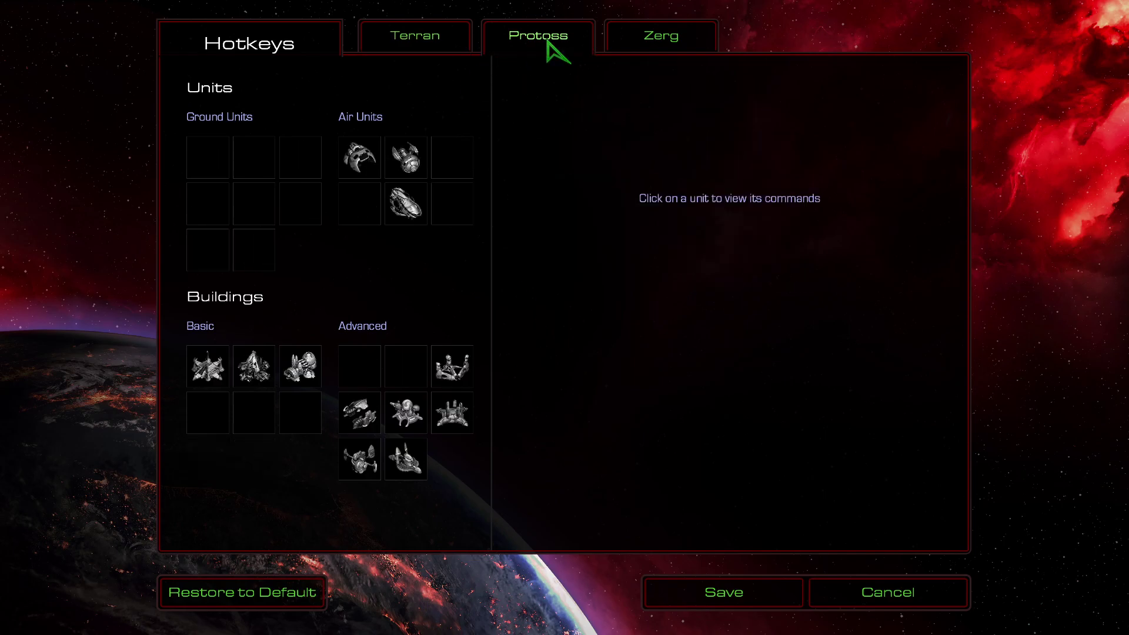
left_click(687, 36)
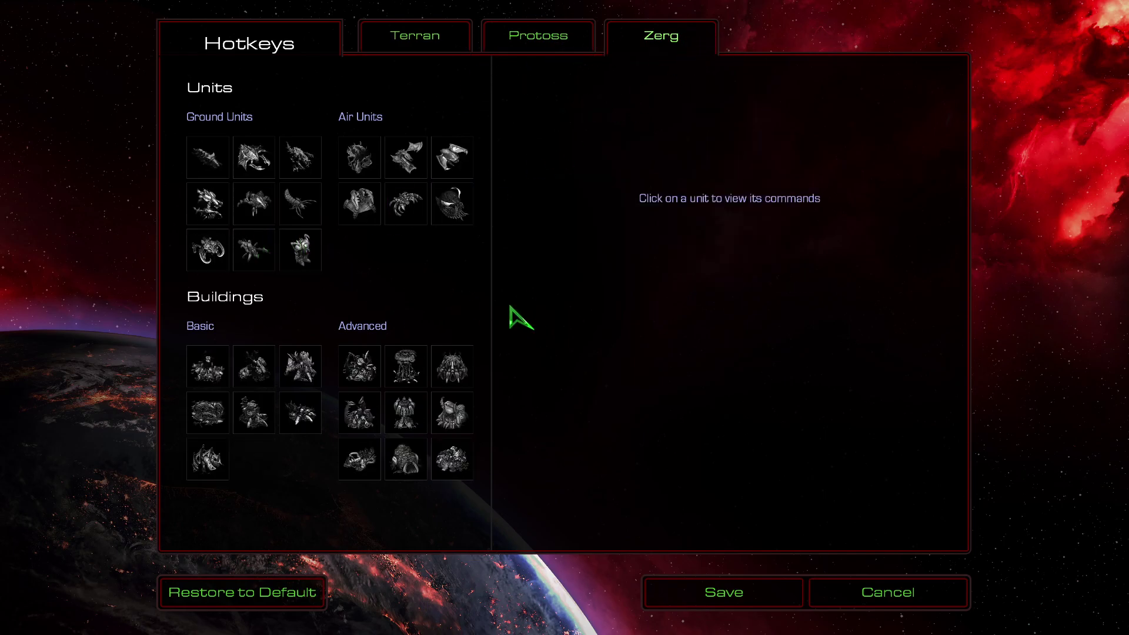
Step: Review the command hotkeys of the Zergling and Hydralisk, including the Hydralisk's Morph to Lurker
left_click(291, 173)
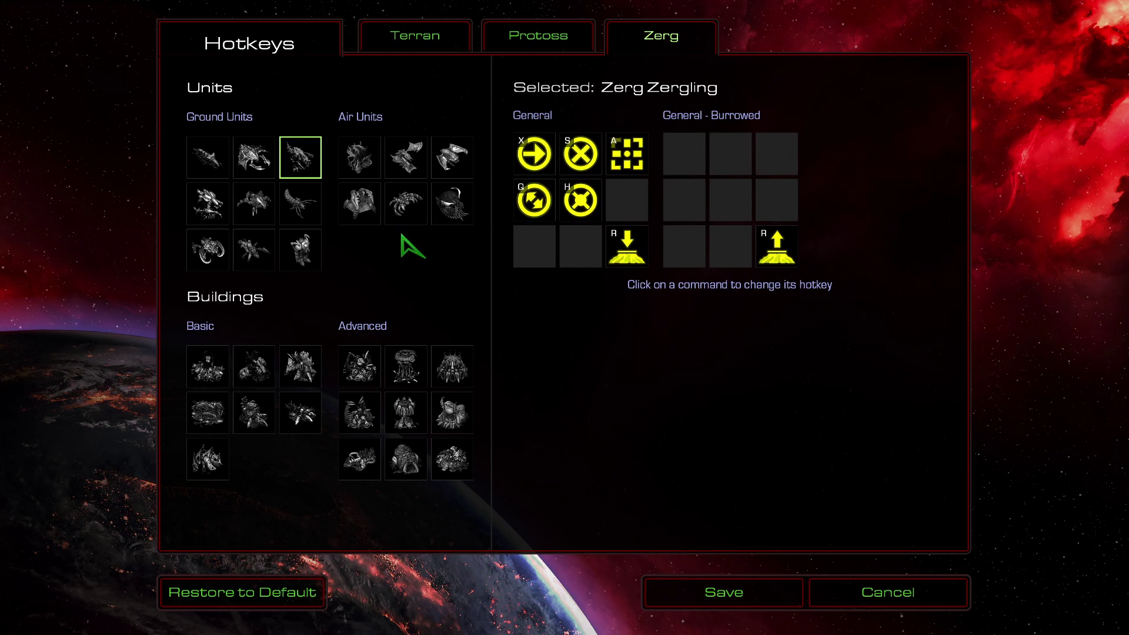
left_click(206, 212)
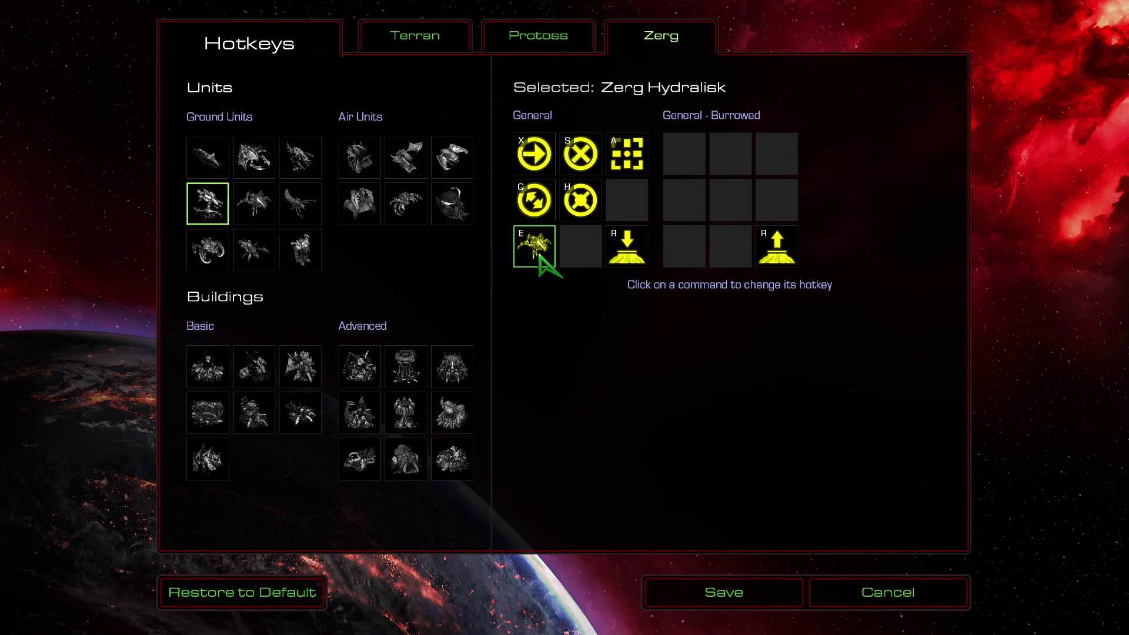
left_click(517, 253)
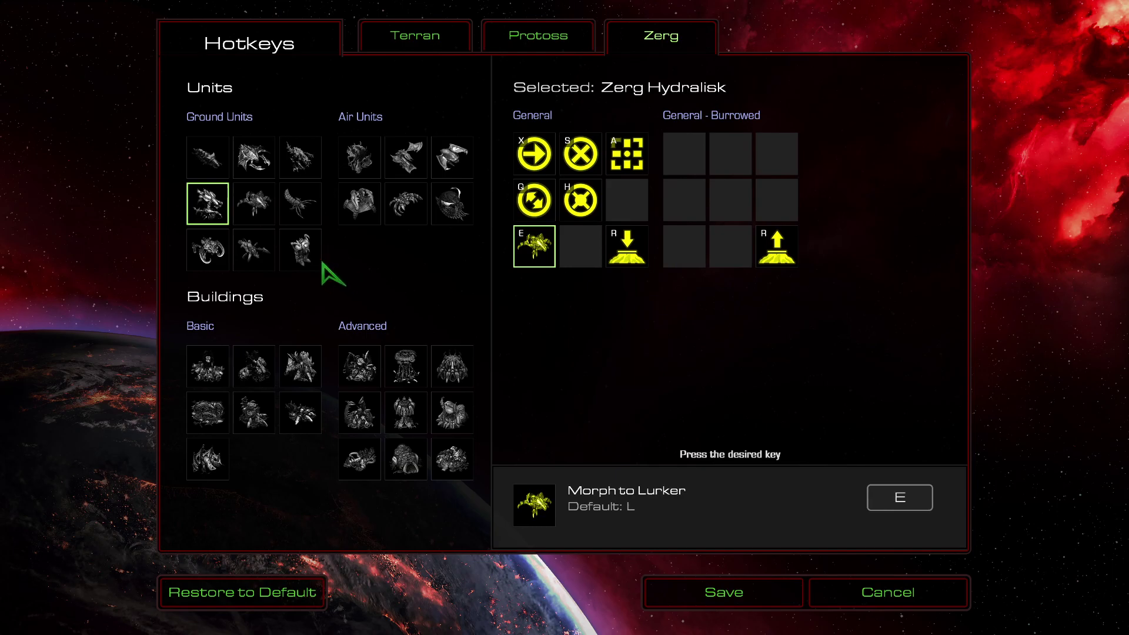
Step: Look over the command hotkeys of the Defiler, Lurker and Drone
left_click(297, 212)
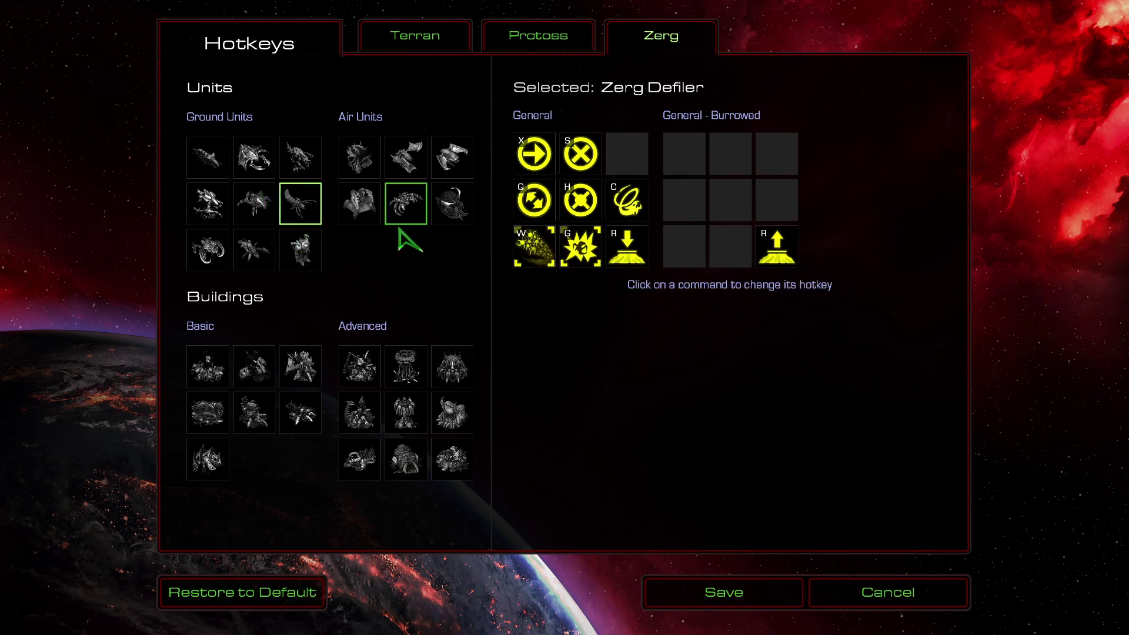
left_click(263, 207)
left_click(253, 159)
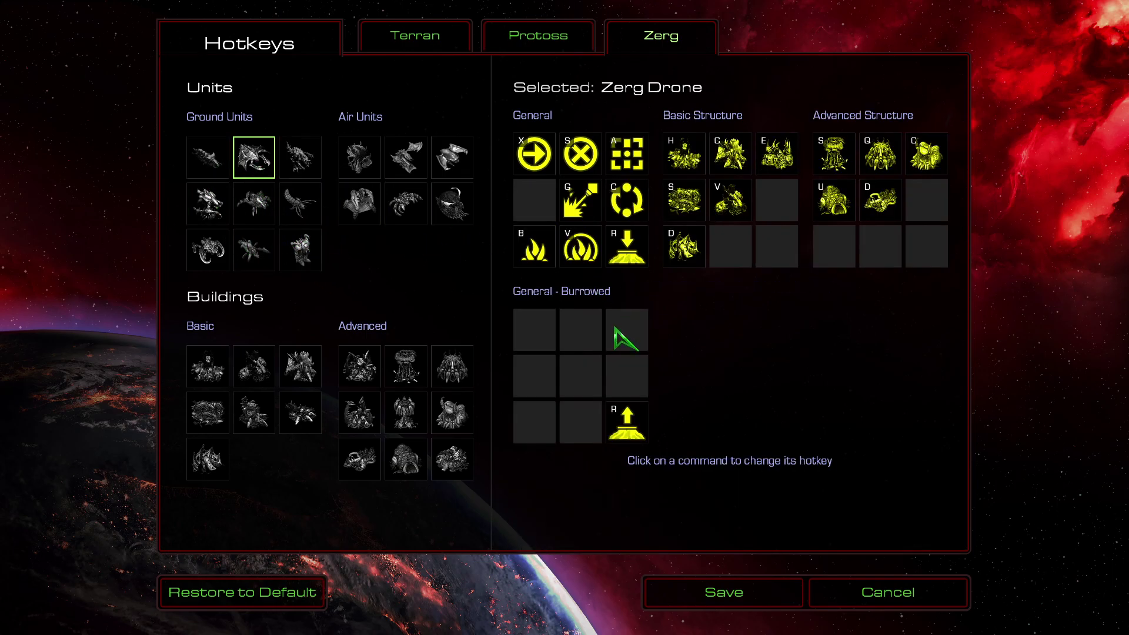
Step: Inspect the Zergling's Move and Patrol hotkeys, which are shared with other units
left_click(300, 168)
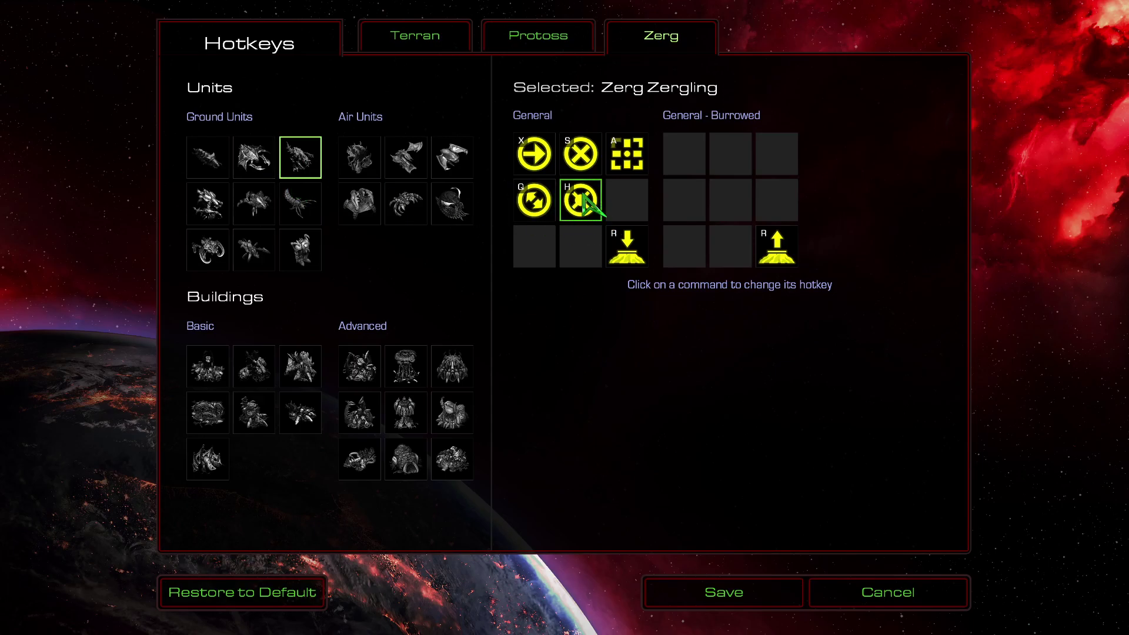
left_click(533, 147)
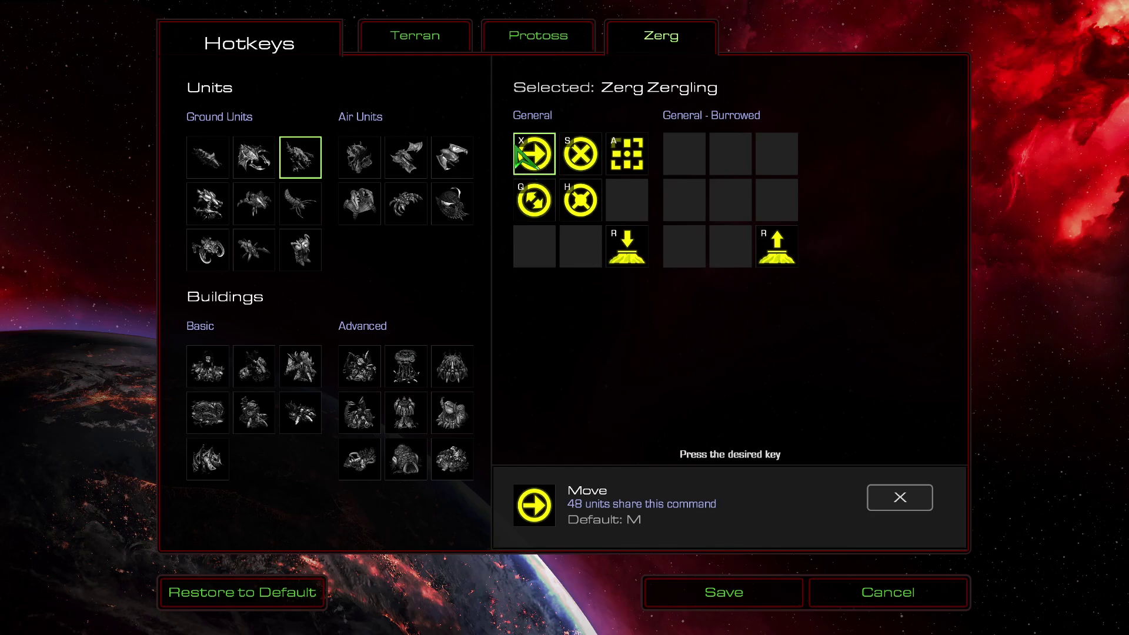
left_click(536, 197)
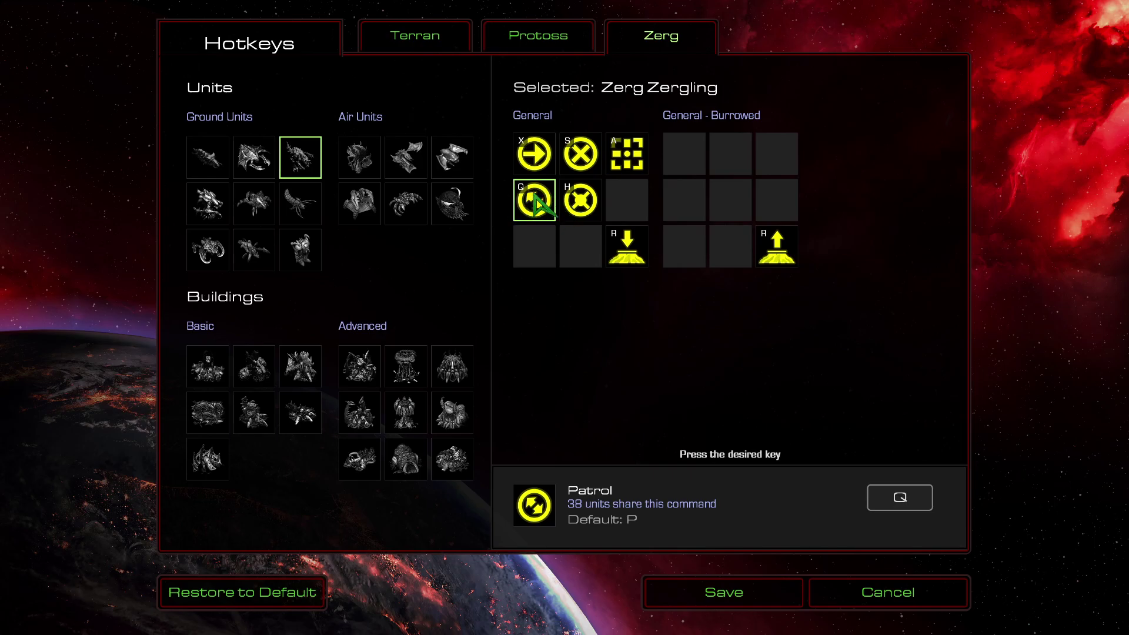
Step: Review the command hotkeys of the Lurker, Defiler and the remaining Zerg ground units through the Infested Terran
left_click(254, 204)
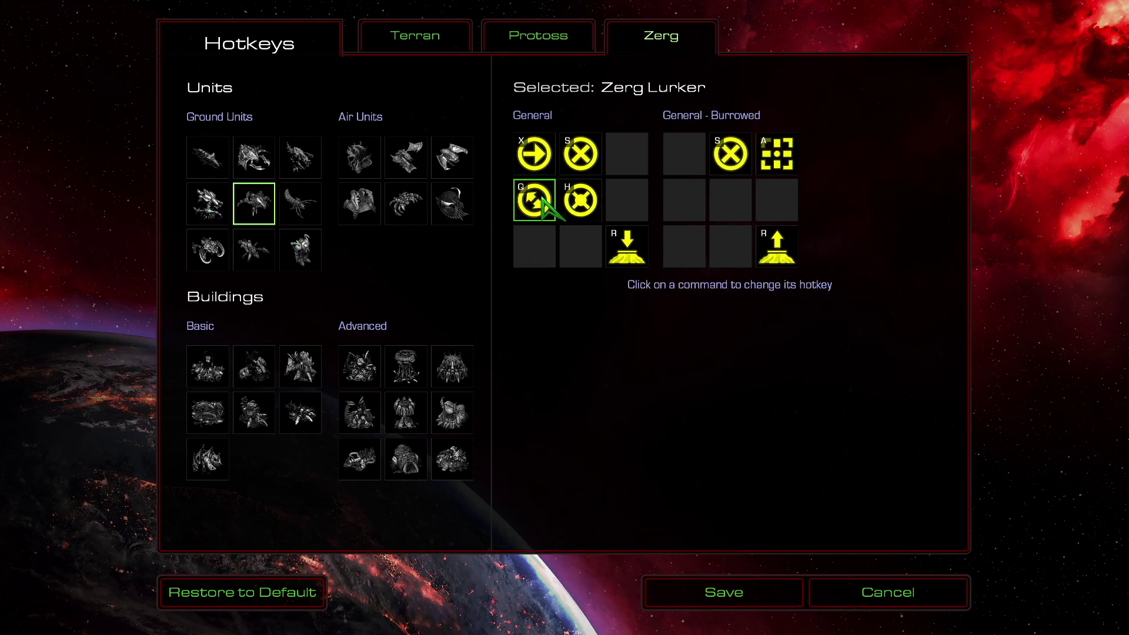
left_click(292, 214)
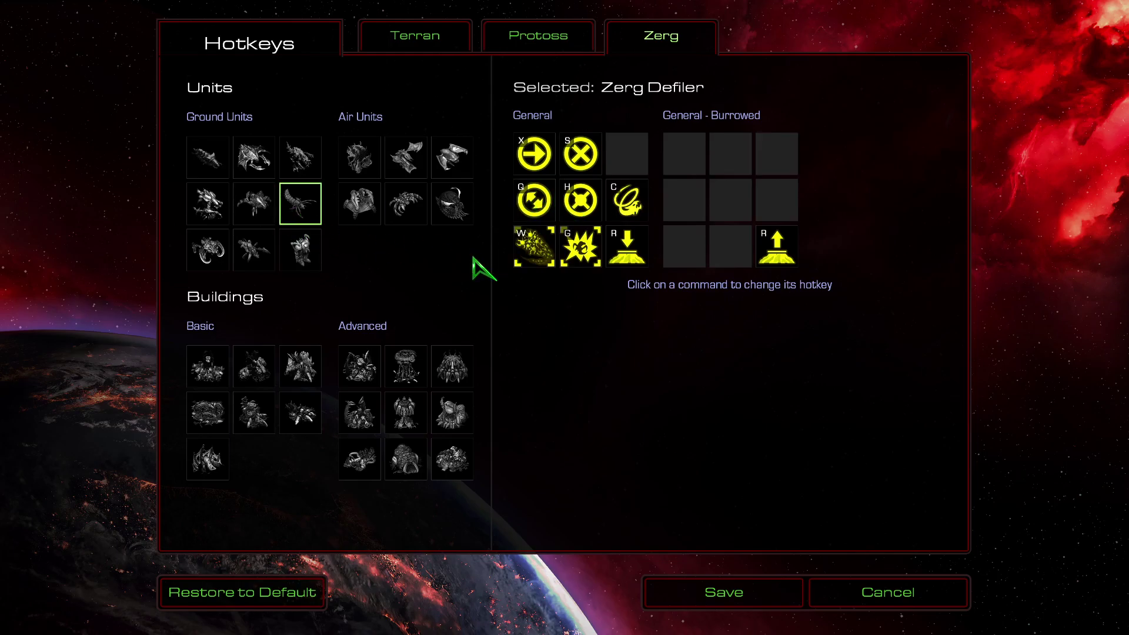
left_click(209, 254)
left_click(252, 252)
left_click(297, 251)
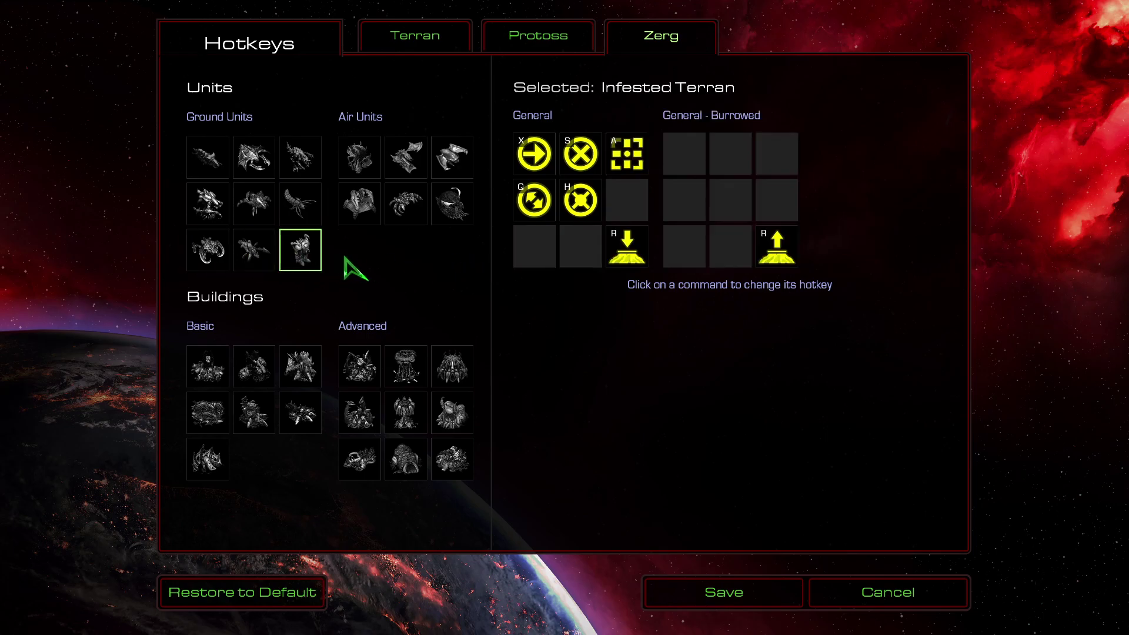
Step: Review the hotkeys of the basic Zerg buildings, from the Hatchery to the Hydralisk Den and its Evolve Lurker Aspect command
left_click(197, 376)
left_click(254, 381)
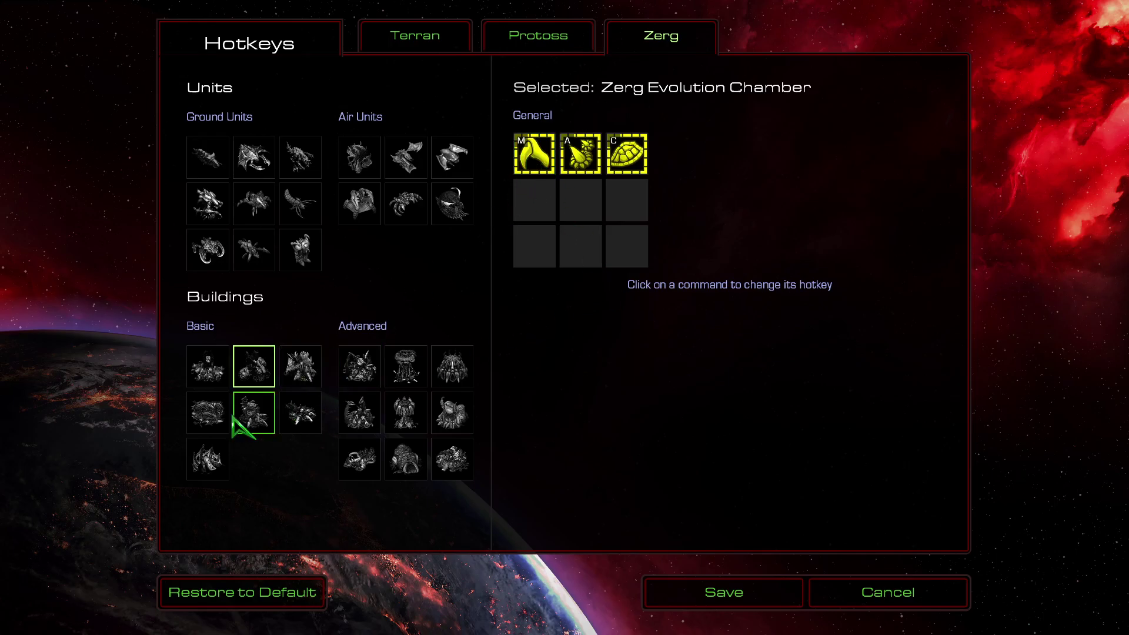
left_click(210, 414)
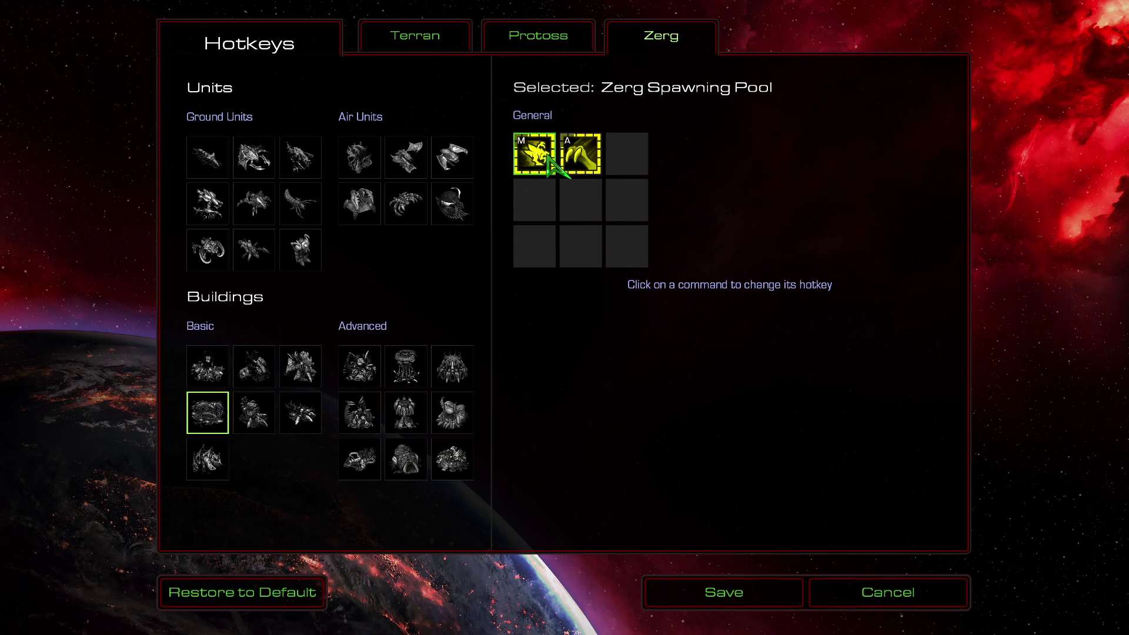
left_click(253, 413)
left_click(300, 413)
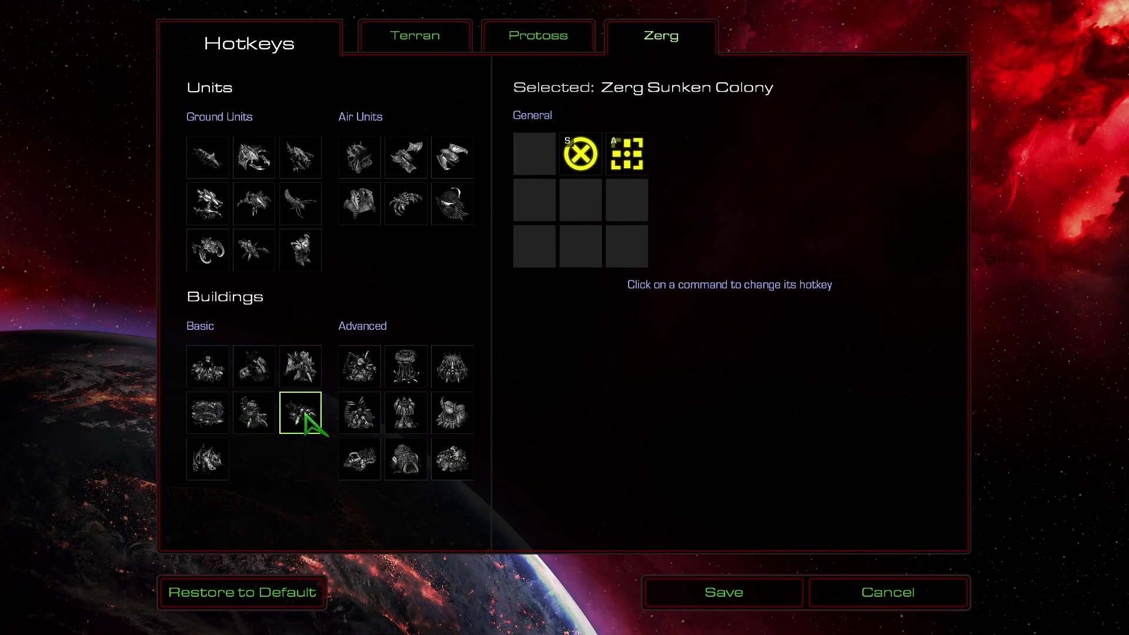
left_click(200, 464)
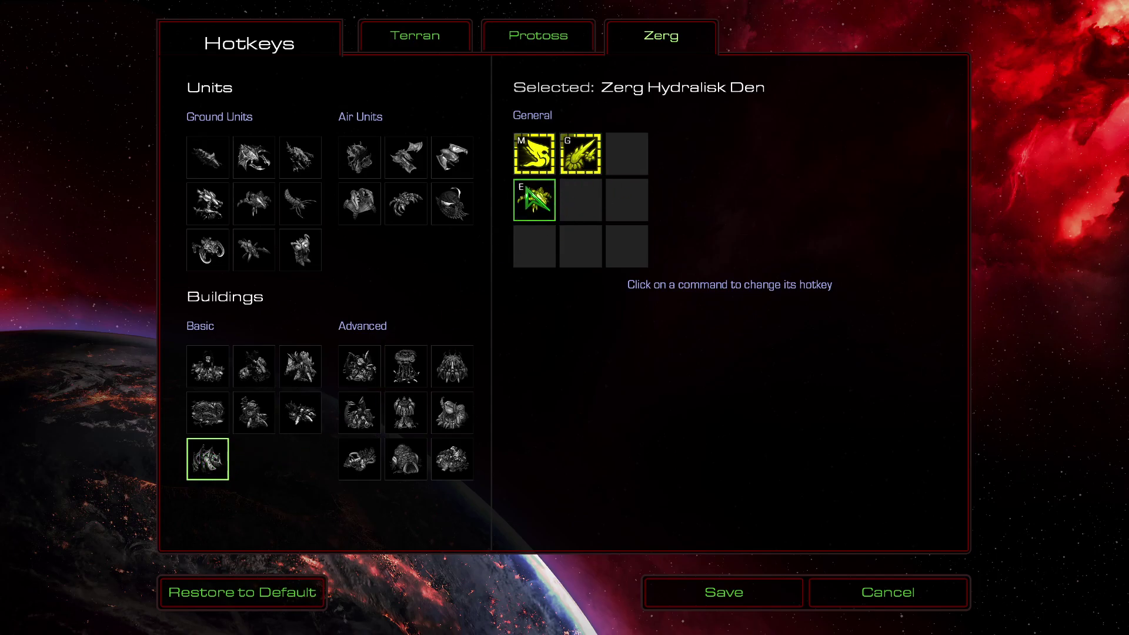
left_click(556, 206)
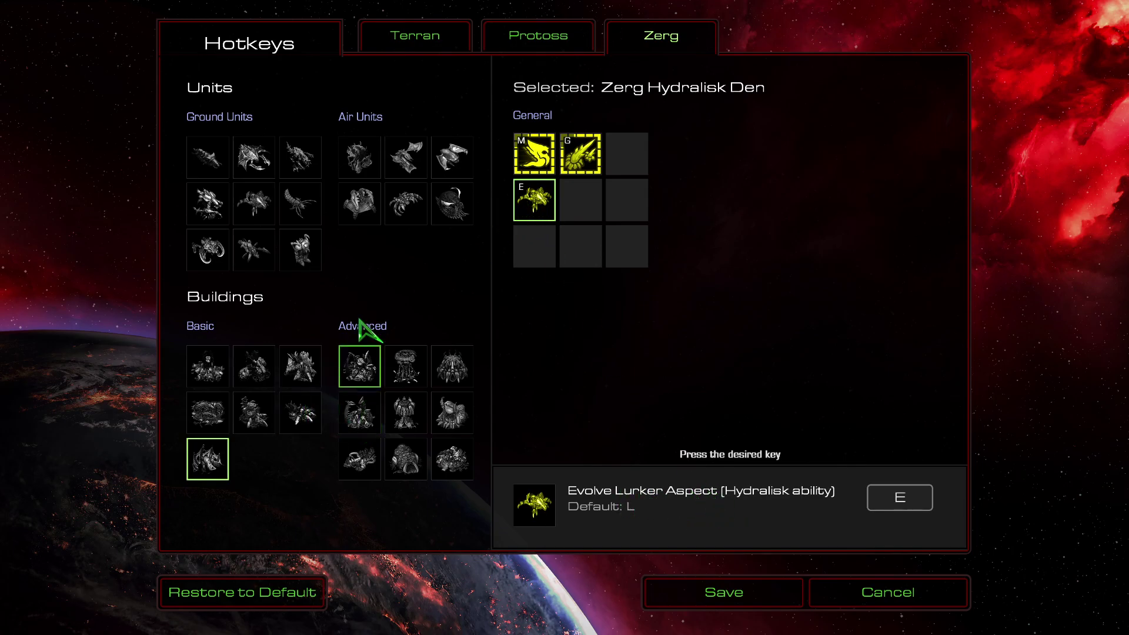
Step: Check the Overlord's Unload All hotkey and review the command hotkeys of the Mutalisk and Scourge
left_click(360, 162)
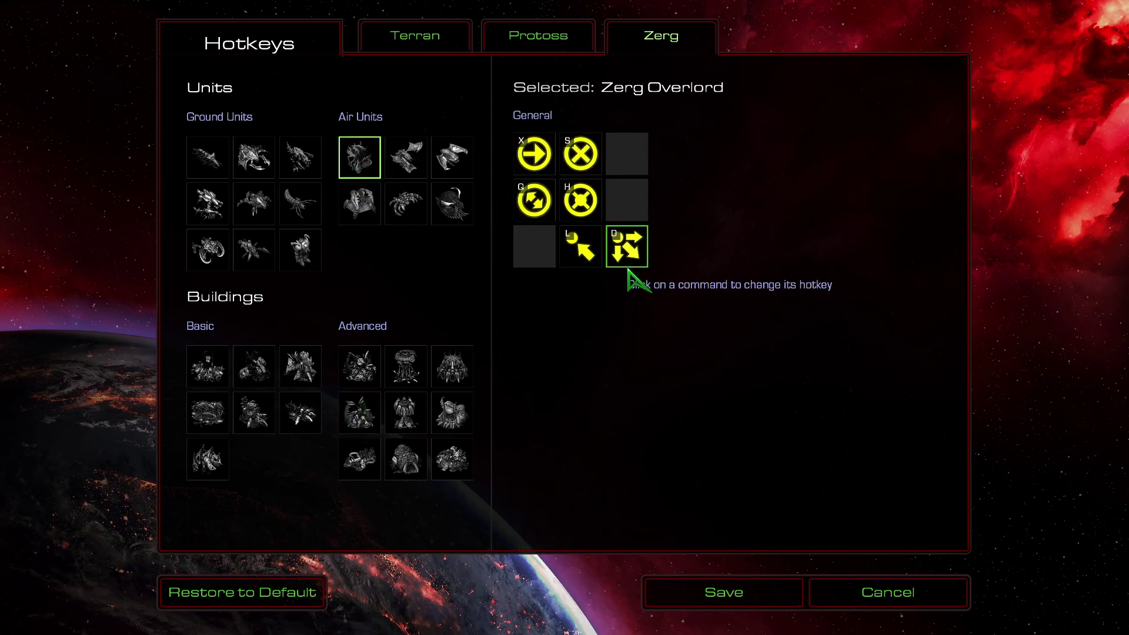
left_click(629, 252)
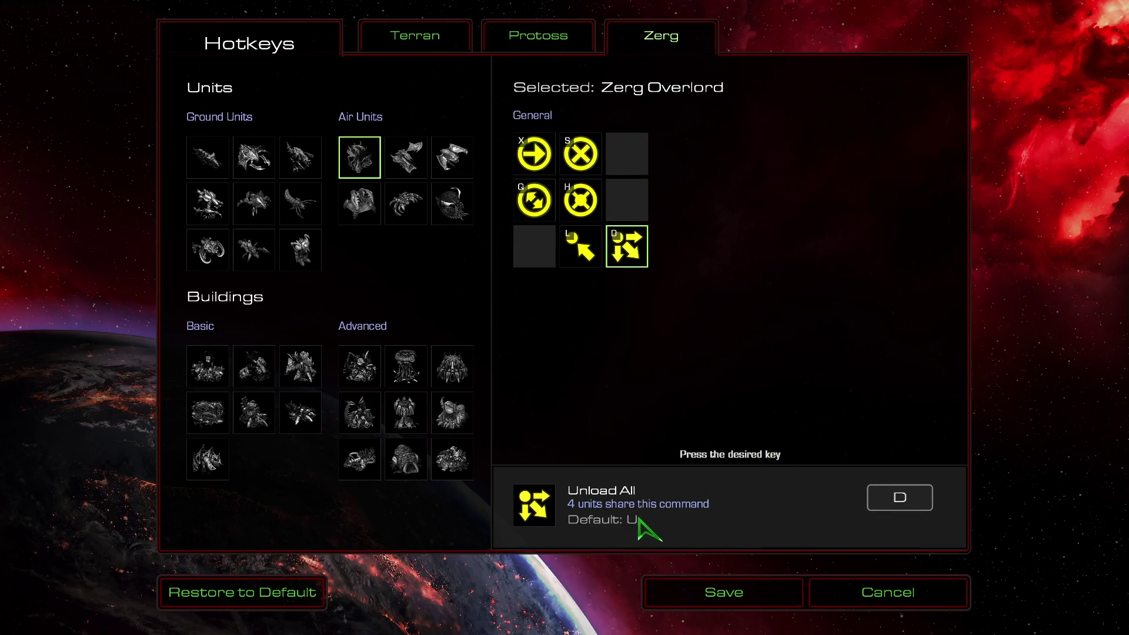
left_click(406, 157)
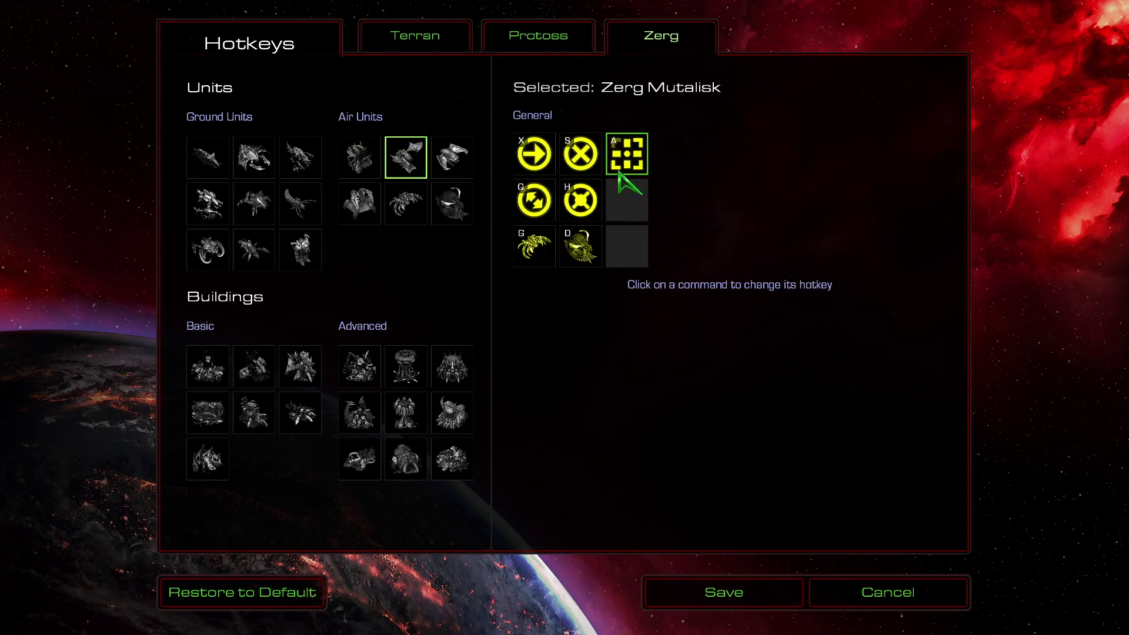
left_click(447, 152)
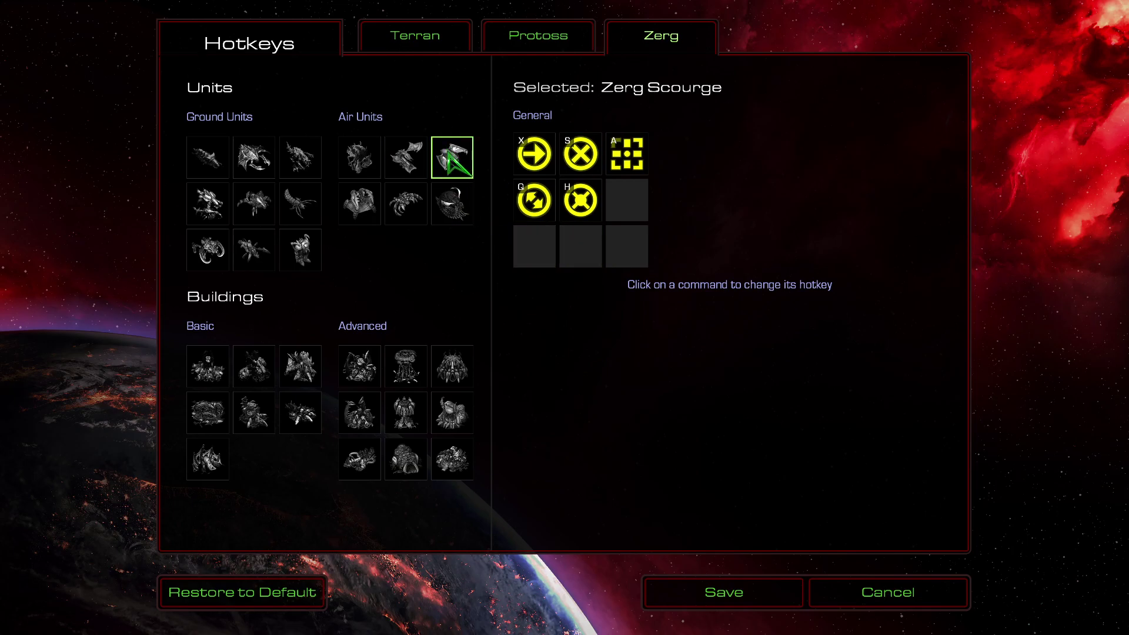
Step: Inspect the Zerg Queen's ability hotkeys, such as Infest Terran Command Center, Spawn Broodlings and Parasite, and review the remaining air units
left_click(350, 203)
left_click(629, 203)
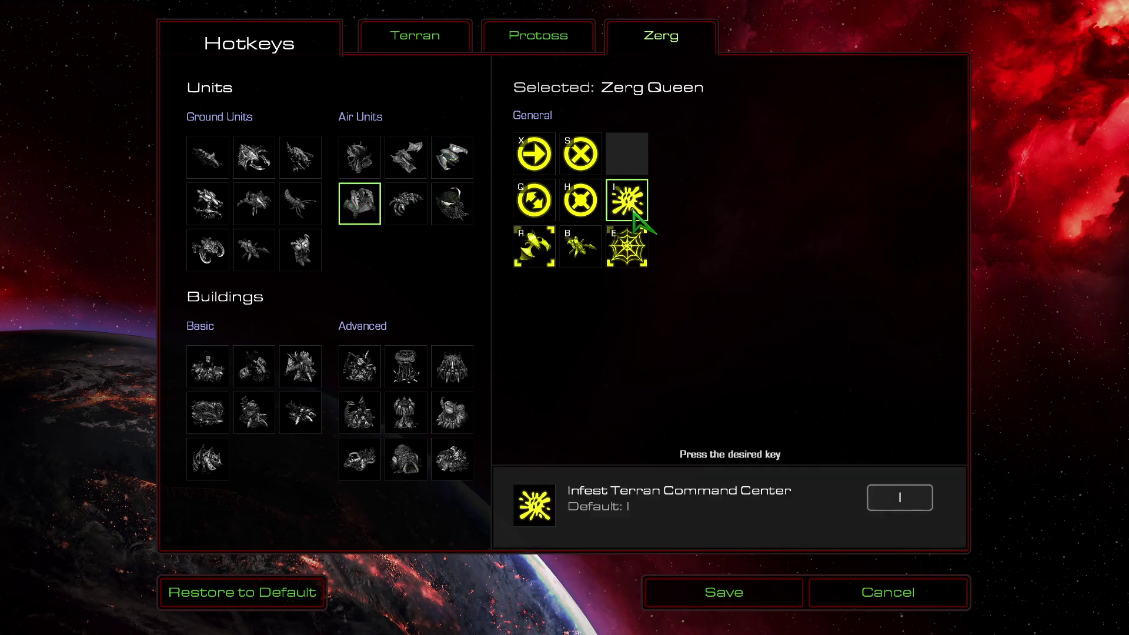
left_click(628, 258)
left_click(583, 254)
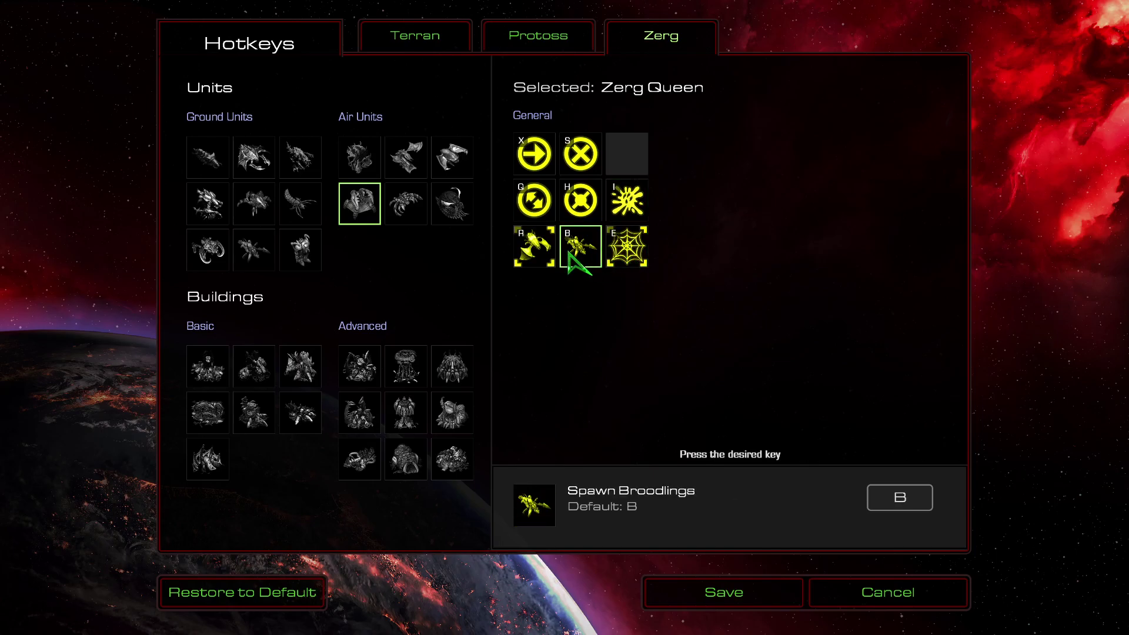
left_click(525, 258)
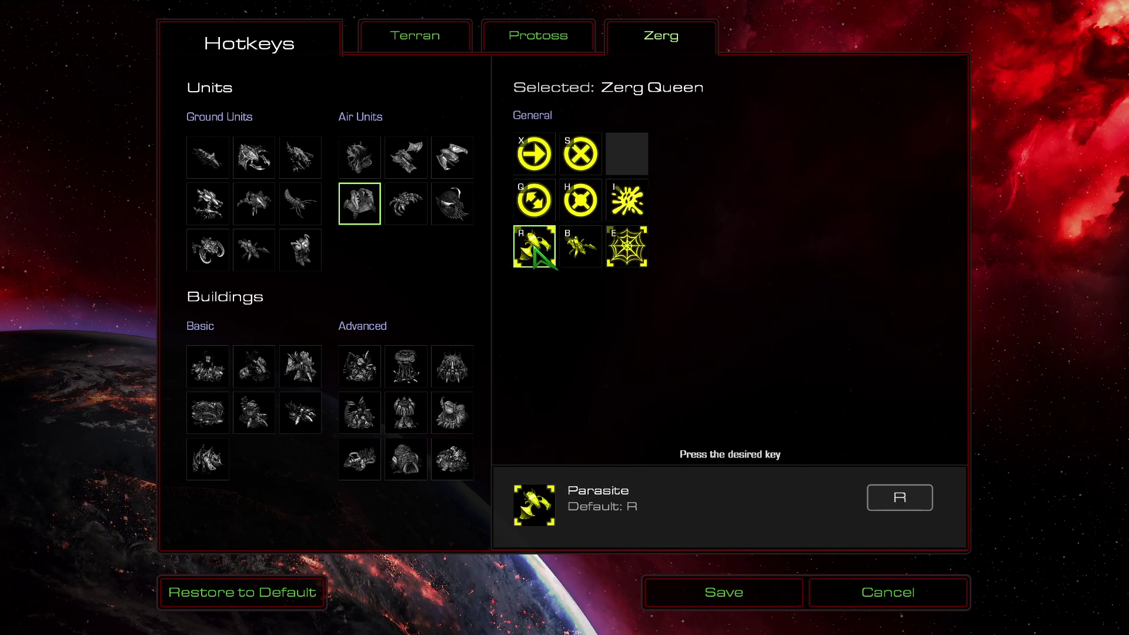
left_click(398, 203)
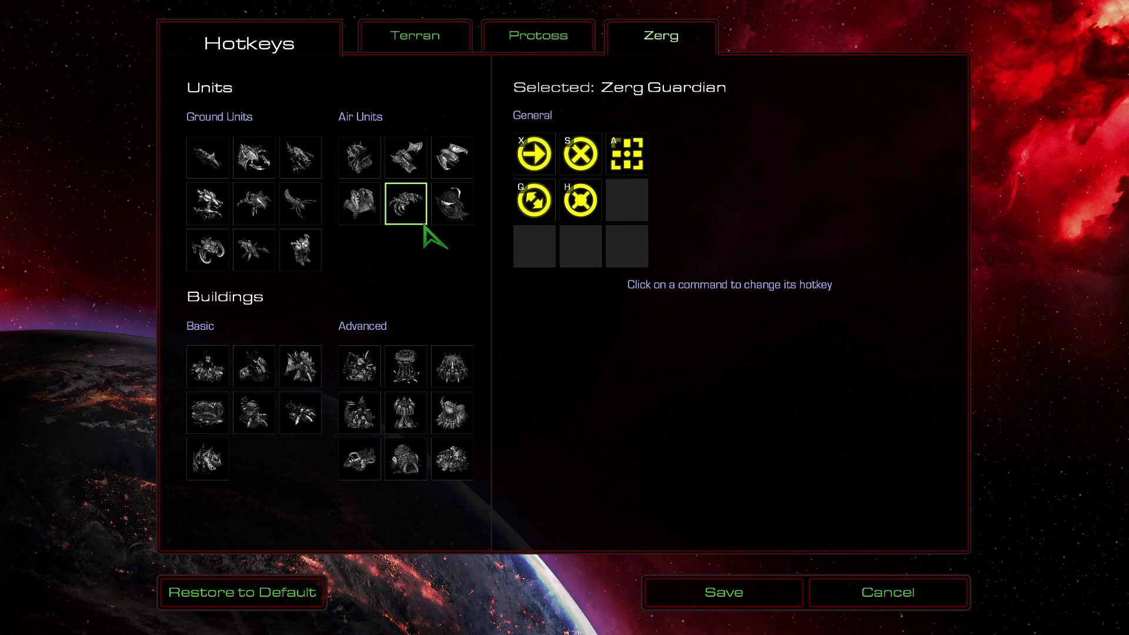
left_click(436, 215)
Step: Compare the Lair's Evolve Ventral Sacs and Evolve Pneumatized Carapace hotkeys with the Larva's morph hotkeys
left_click(371, 367)
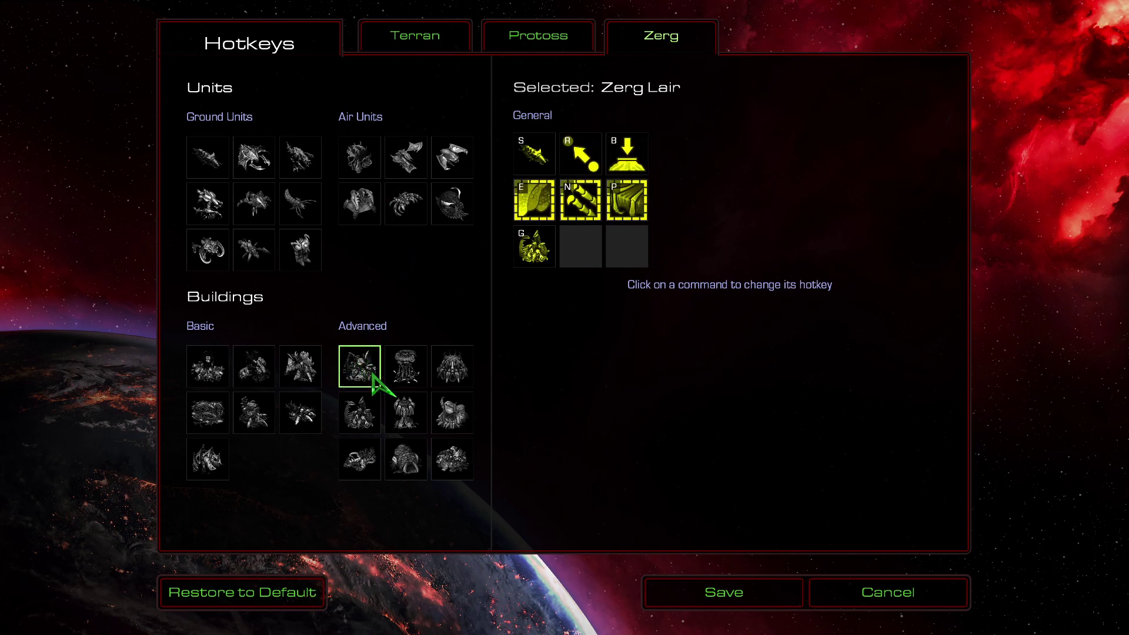
left_click(528, 200)
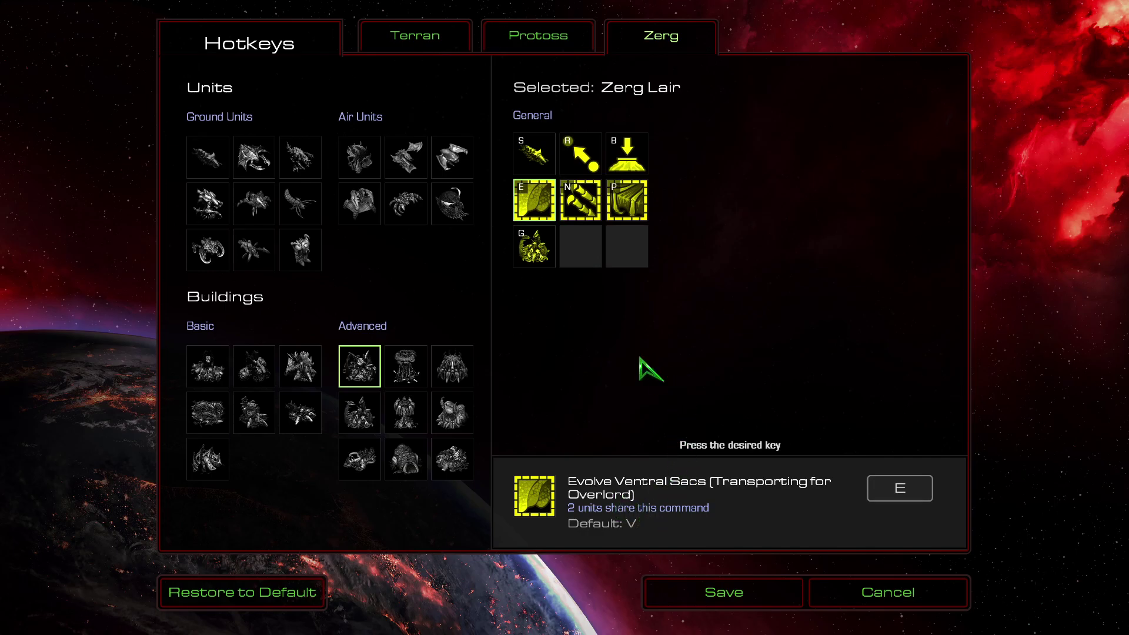
left_click(641, 203)
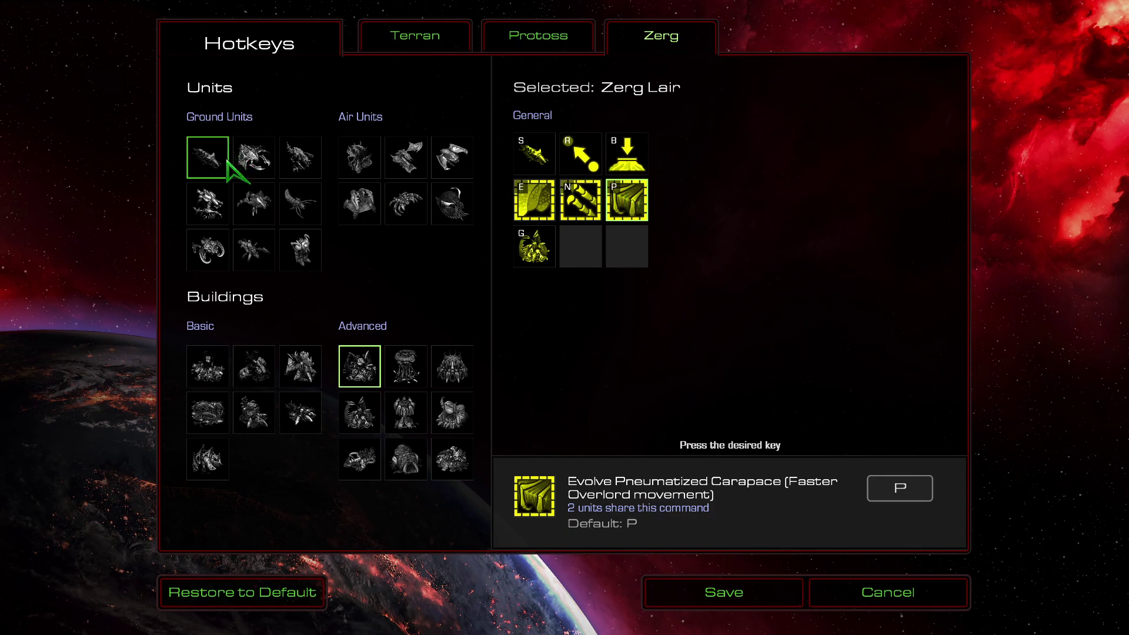
key("Escape")
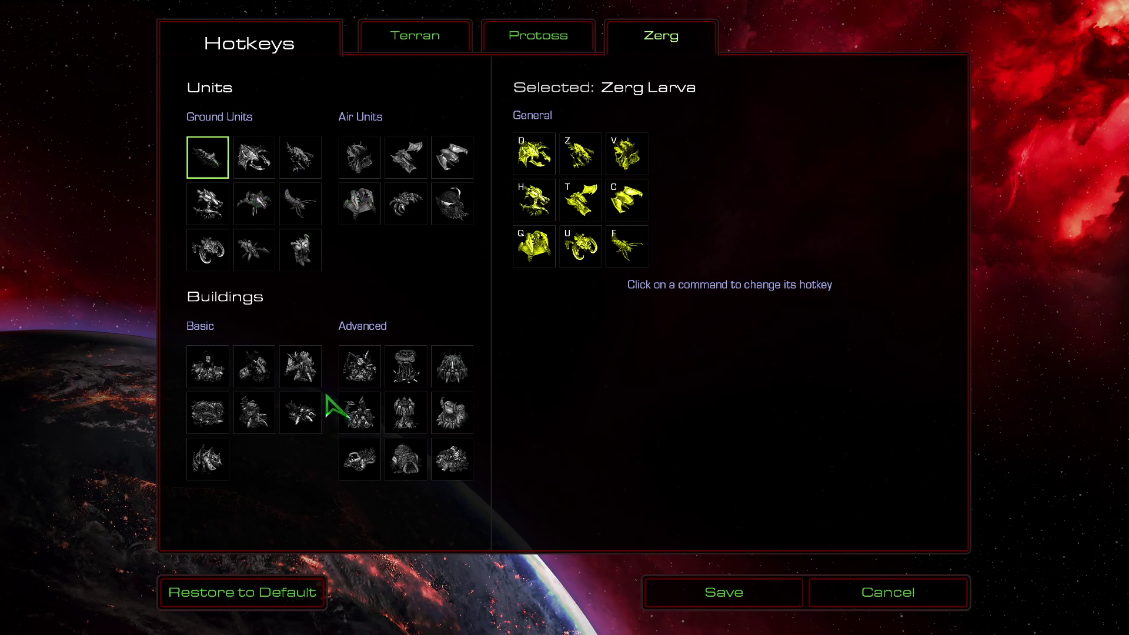
left_click(543, 214)
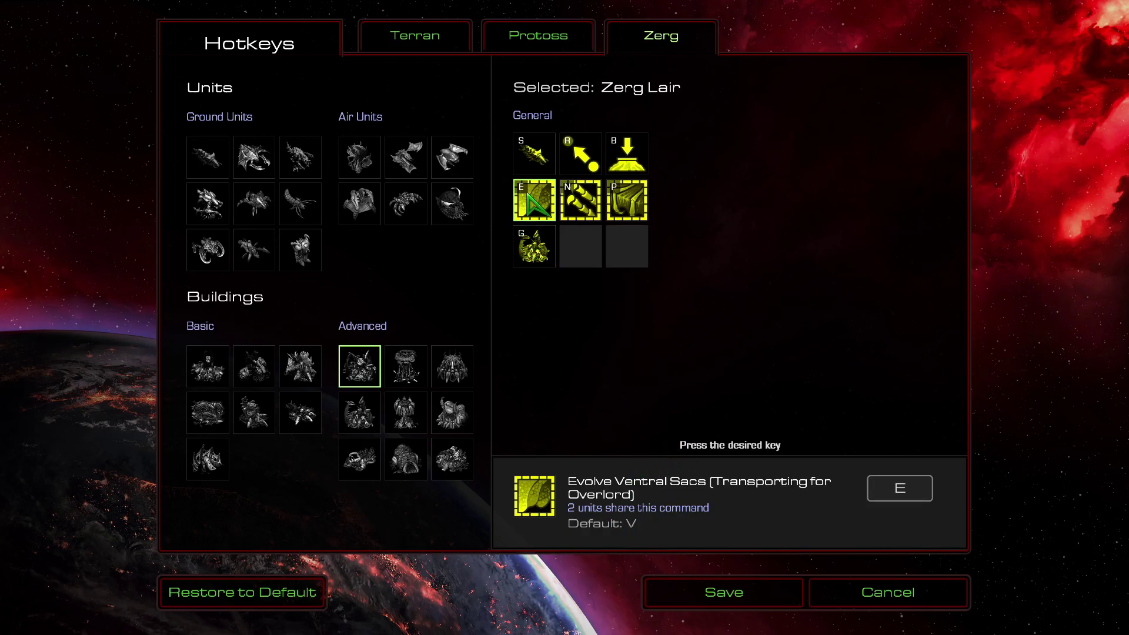
Step: Check the Lair's two remaining Evolve hotkeys and review the Larva, Drone and Zergling command hotkeys
left_click(576, 203)
left_click(640, 212)
left_click(207, 158)
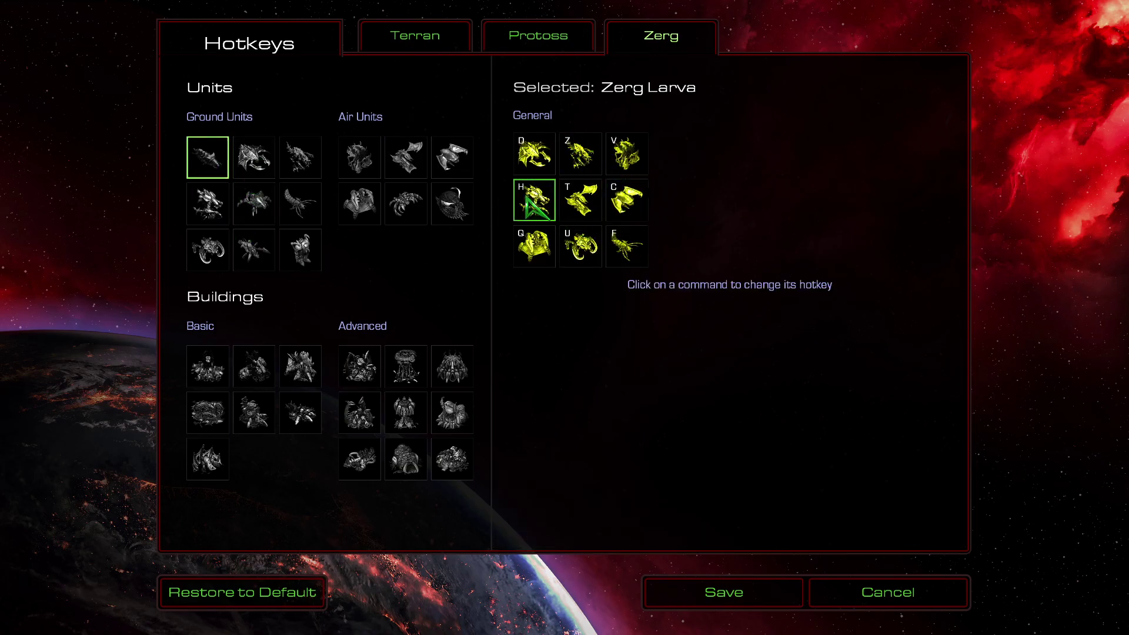
left_click(254, 160)
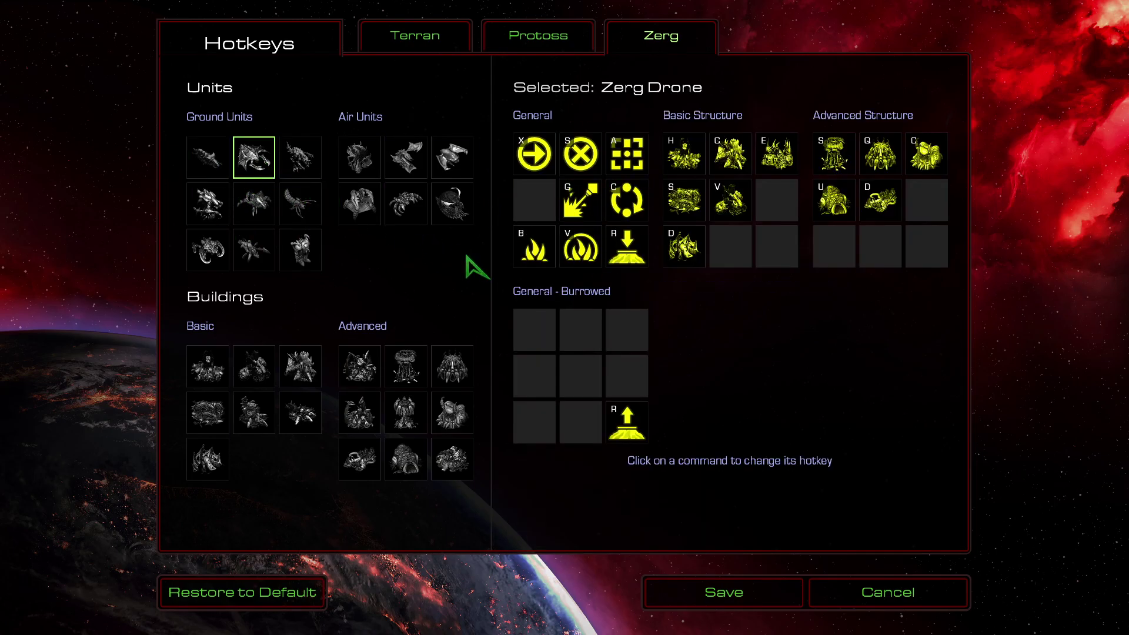
left_click(303, 161)
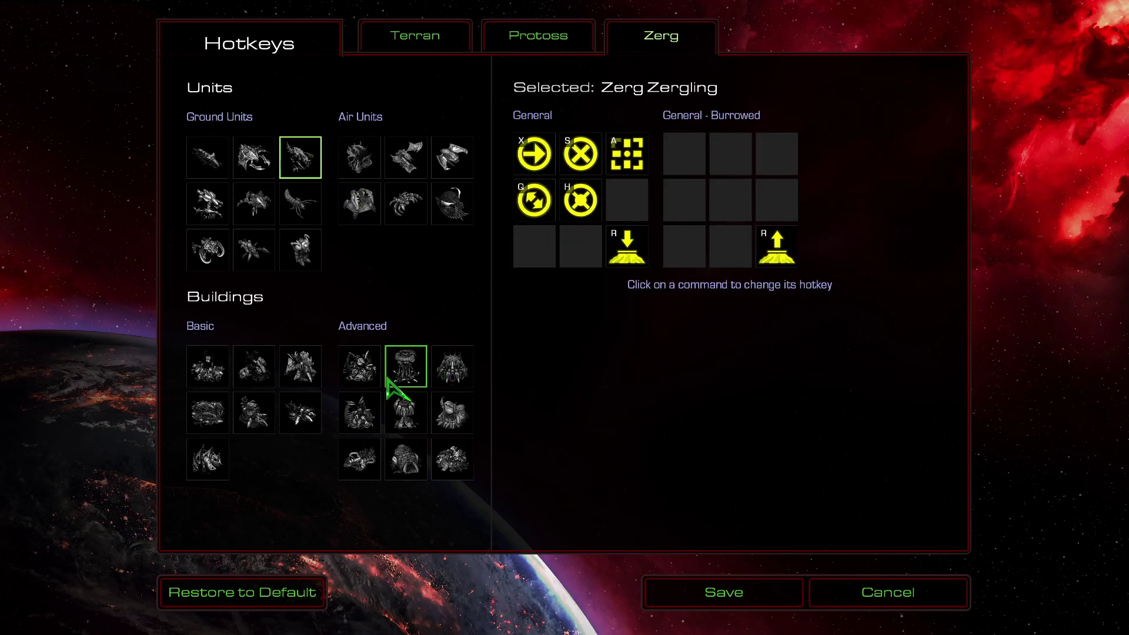
Step: Compare the Lair's Mutate into Hive hotkey with the Hatchery's commands and the Larva's morph hotkeys
left_click(361, 375)
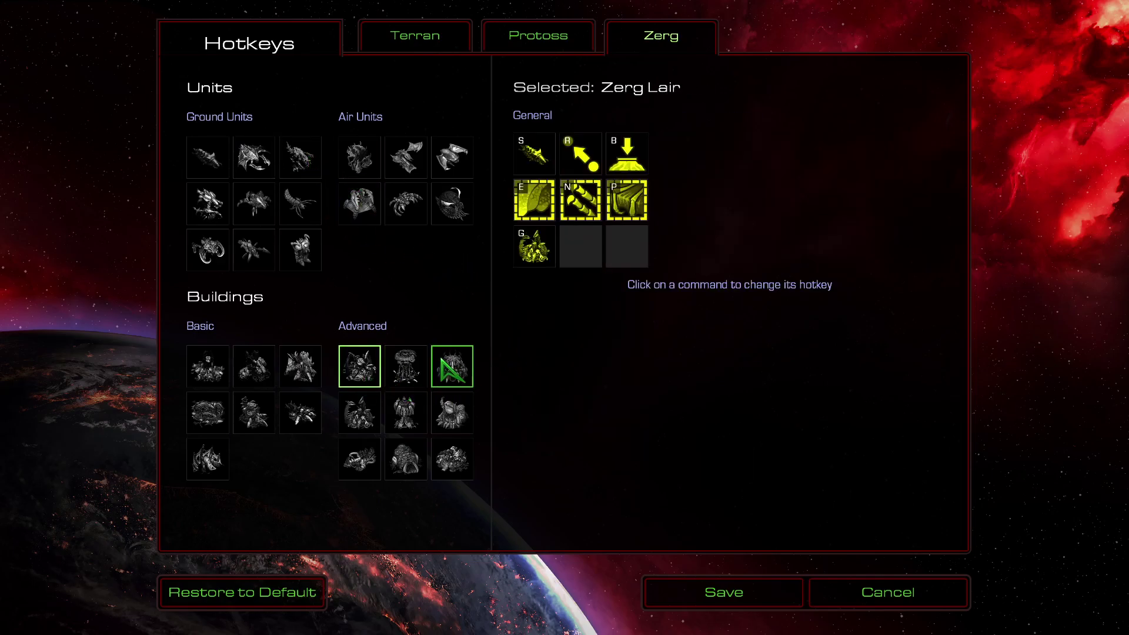
left_click(218, 372)
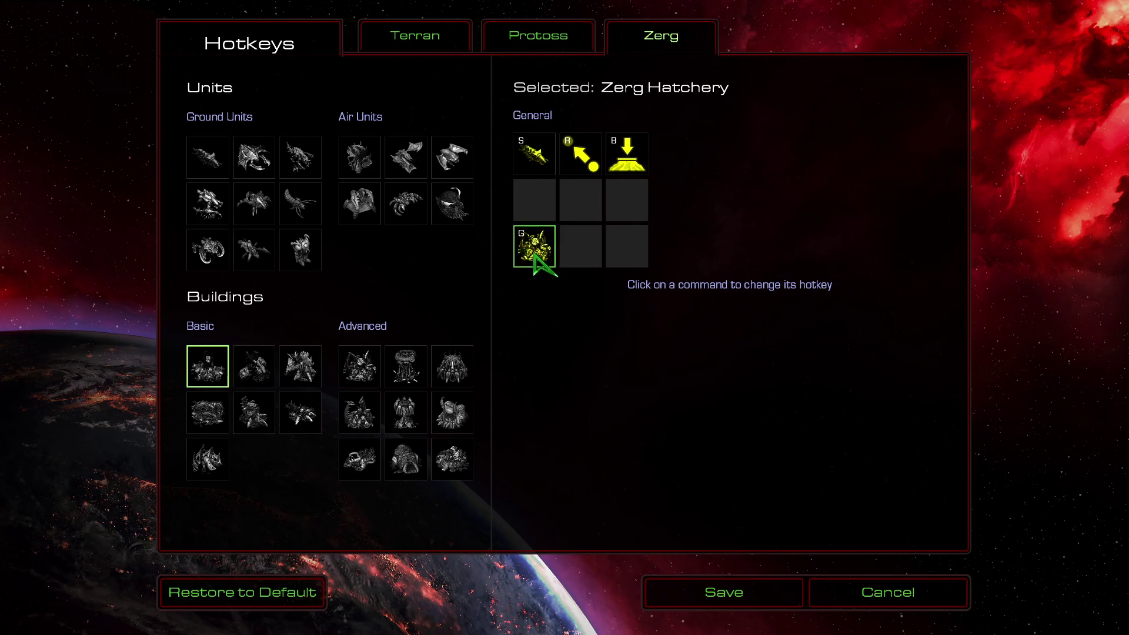
left_click(369, 383)
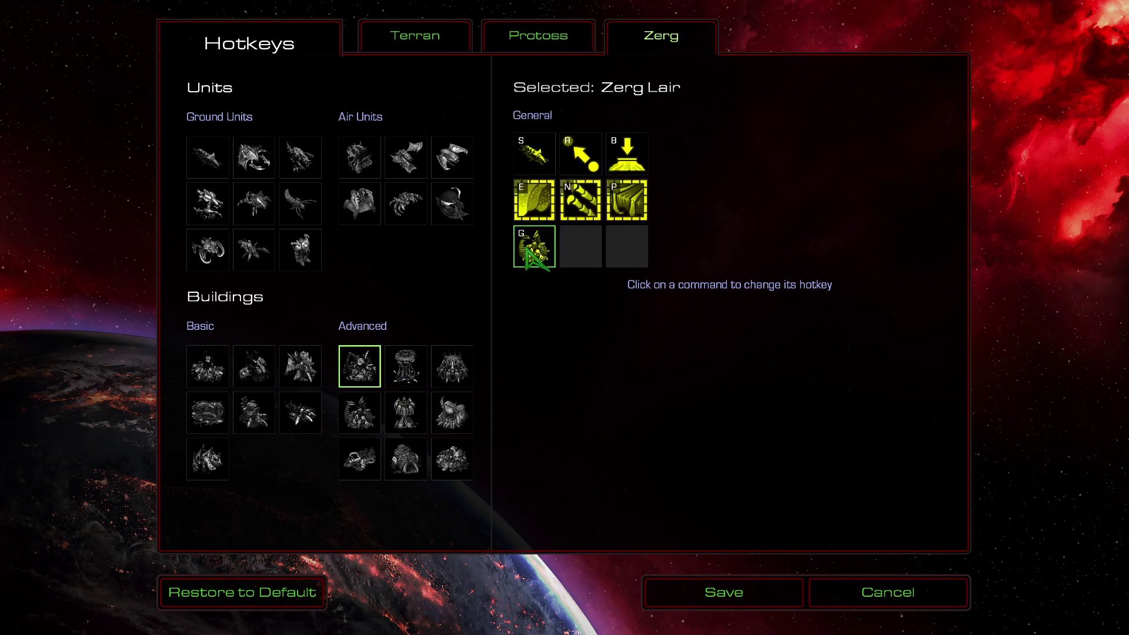
left_click(208, 156)
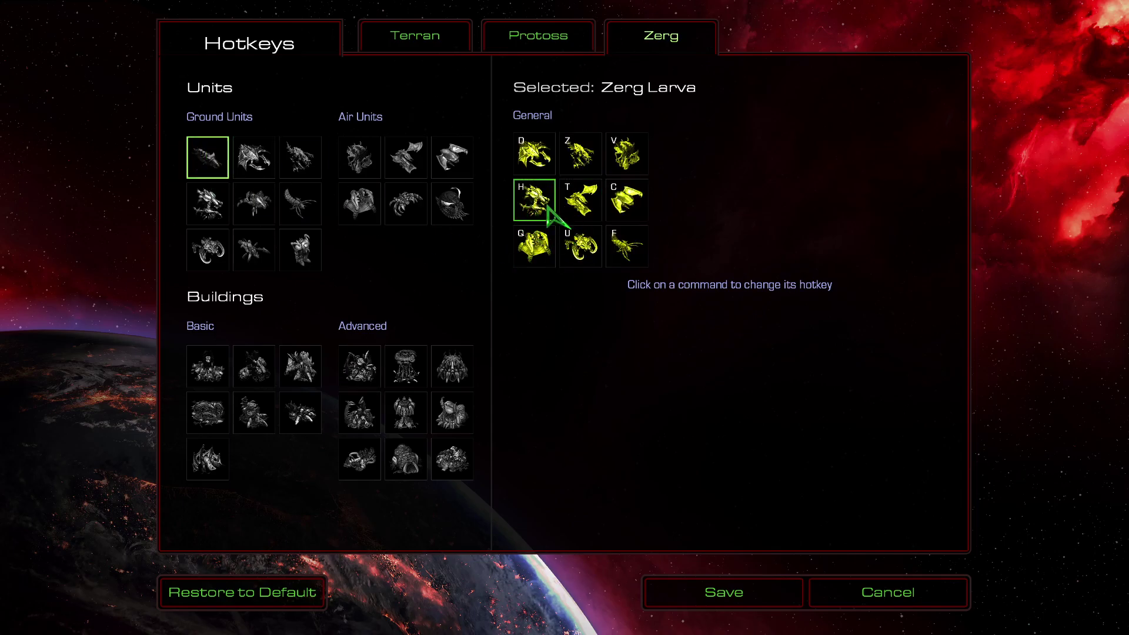
left_click(359, 371)
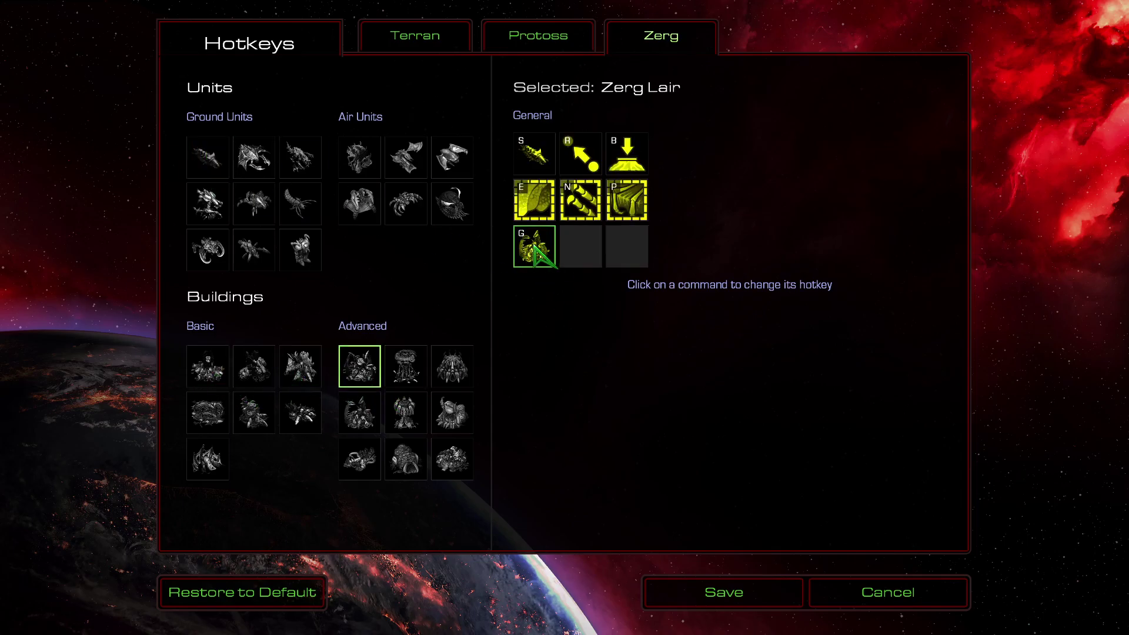
left_click(536, 248)
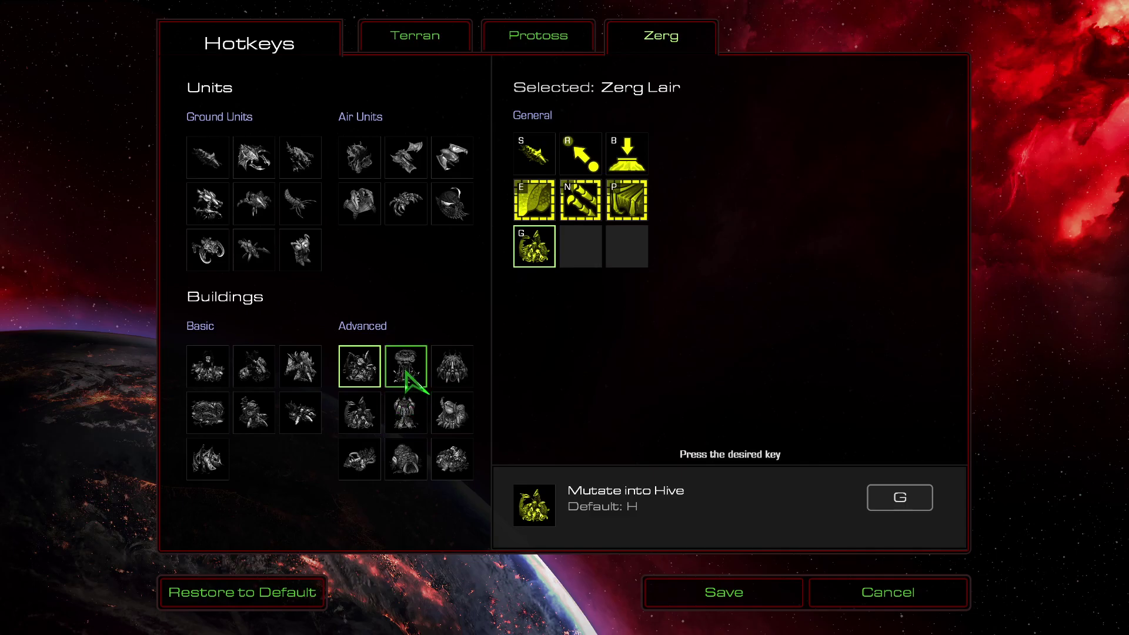
left_click(205, 158)
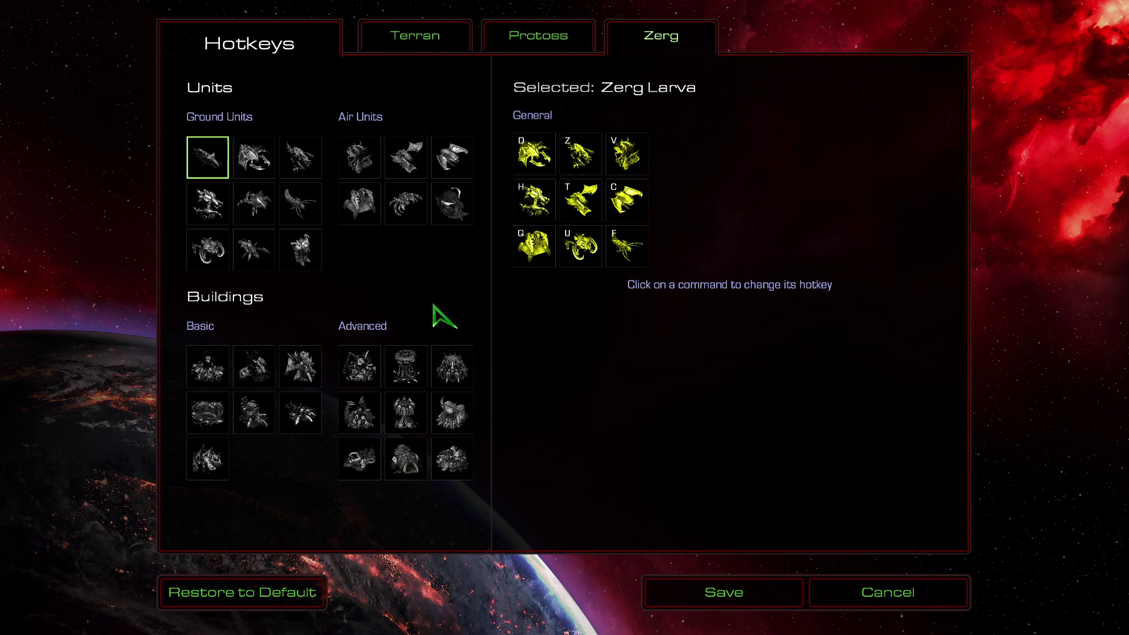
left_click(371, 377)
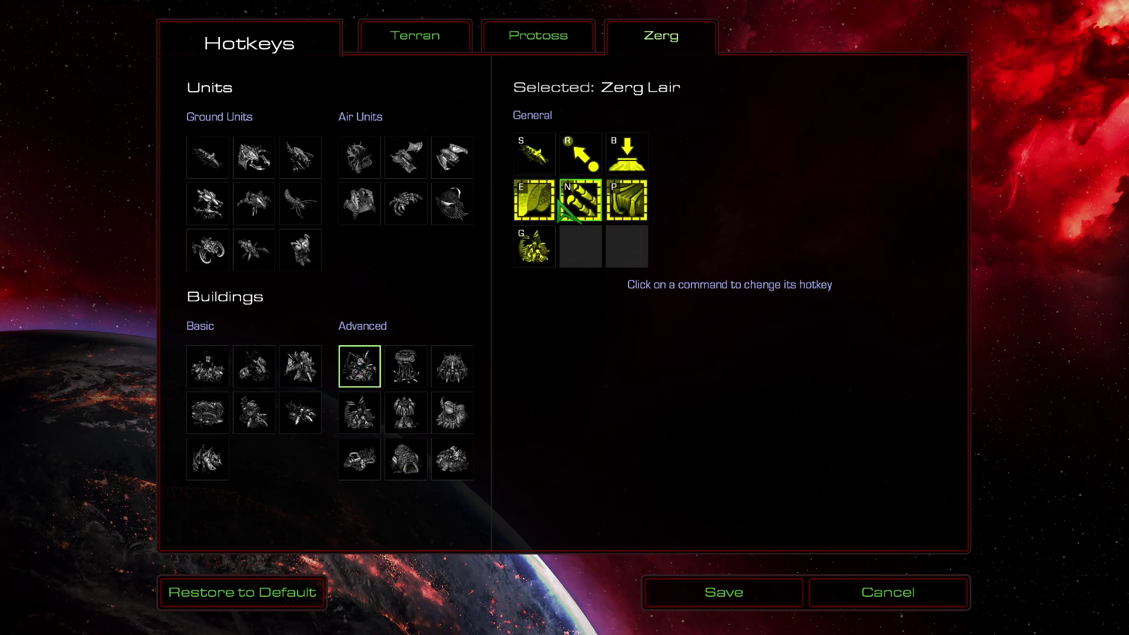
left_click(207, 157)
Step: Compare the Spire's Mutate into Greater Spire hotkey with the mutation hotkeys of the Hatchery and the Lair
left_click(408, 371)
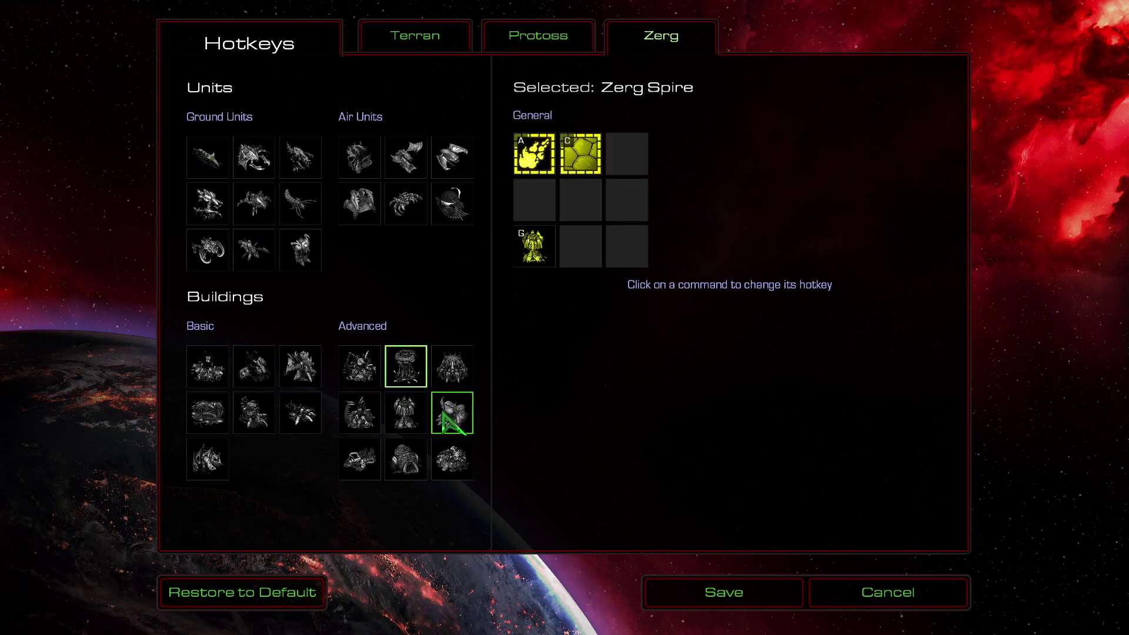
left_click(534, 246)
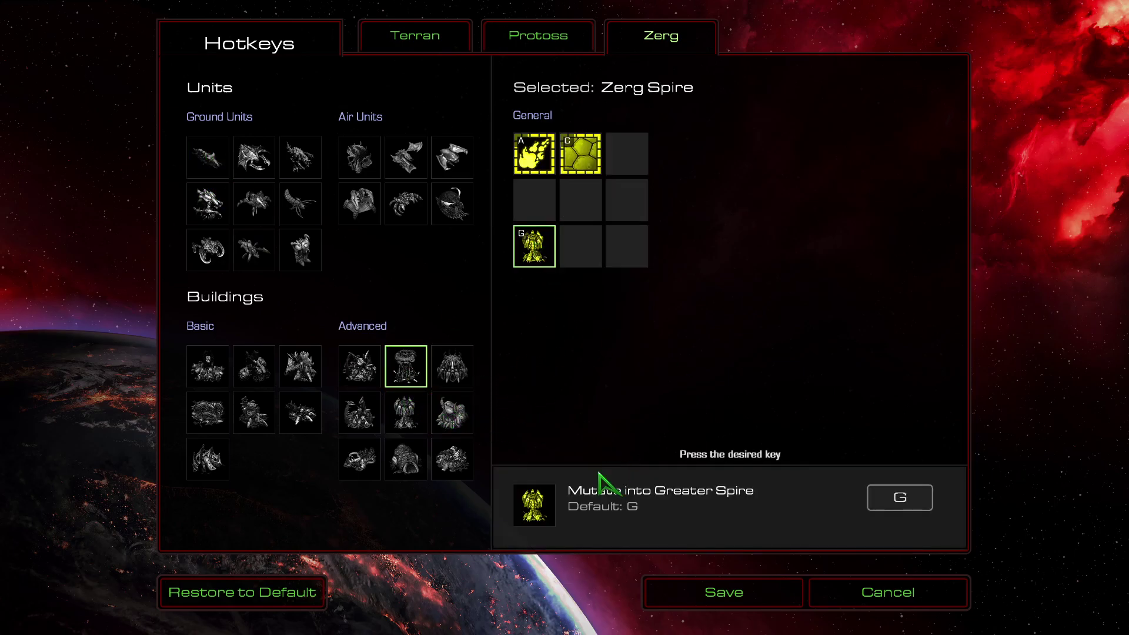
left_click(359, 366)
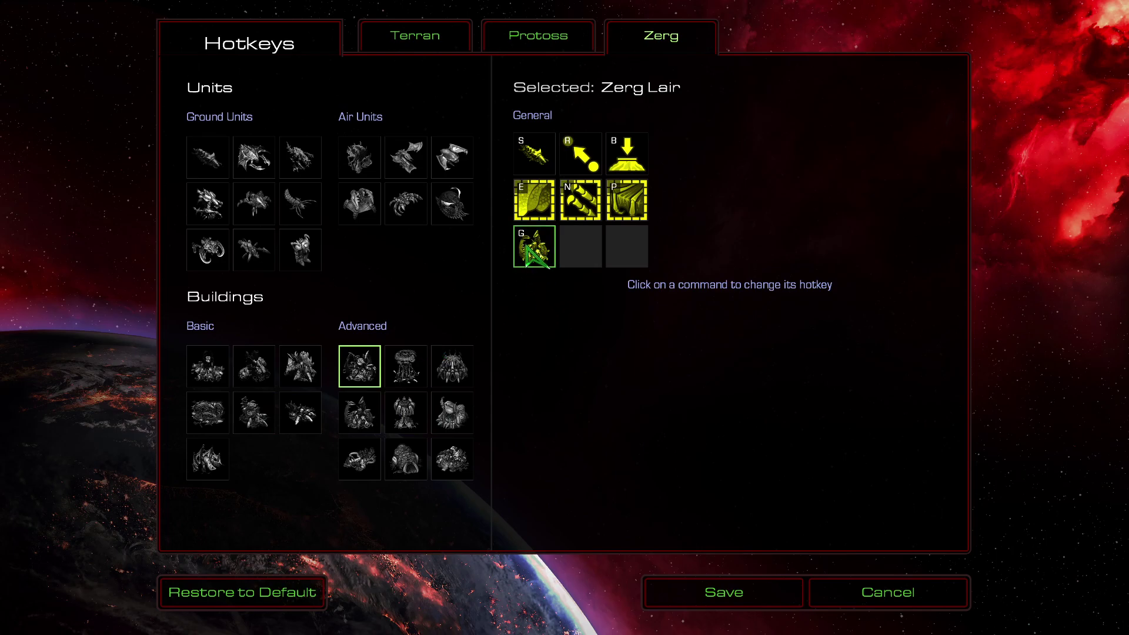
left_click(209, 376)
left_click(535, 247)
left_click(366, 376)
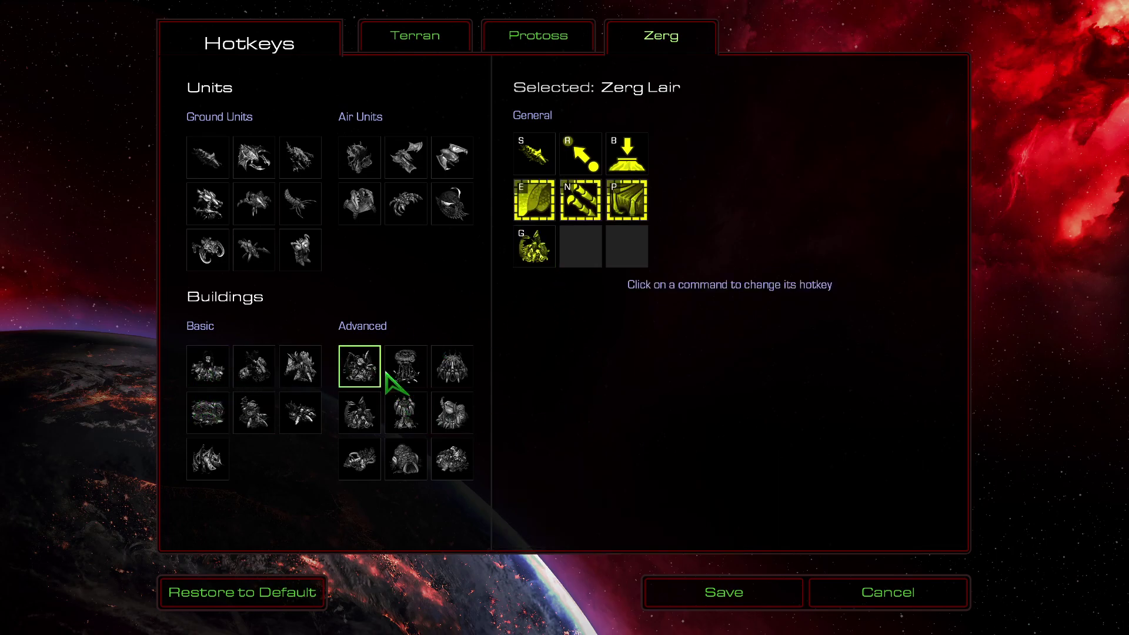
left_click(519, 259)
left_click(405, 367)
left_click(535, 252)
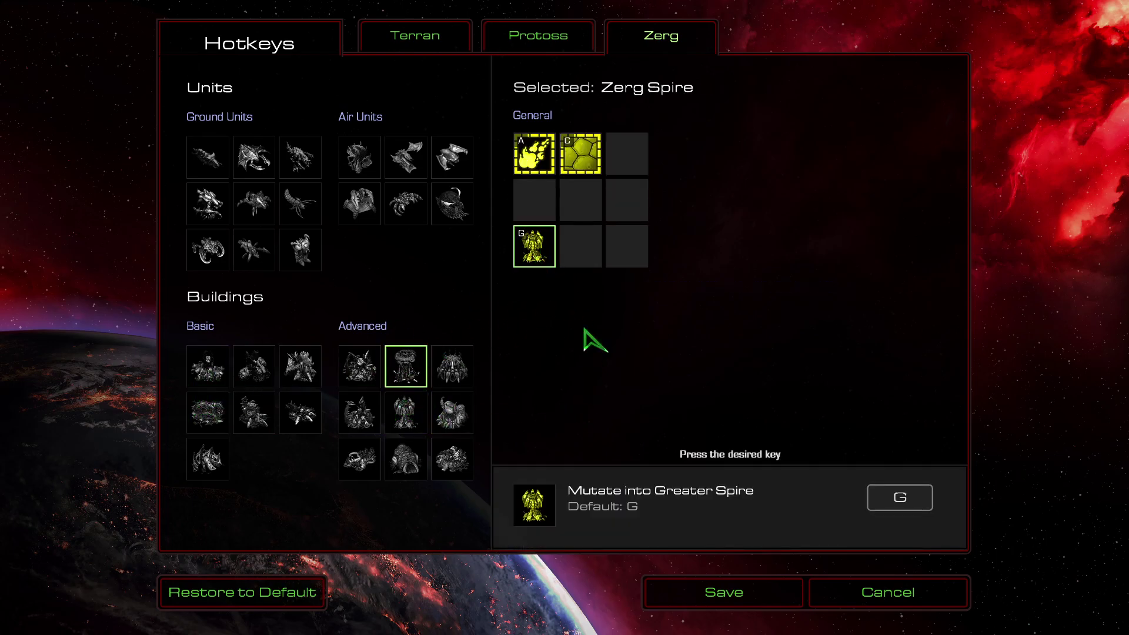
Step: Compare the Queen's Nest hotkeys with the command hotkeys of the Ultralisk, Lurker and Hydralisk
left_click(452, 365)
left_click(208, 250)
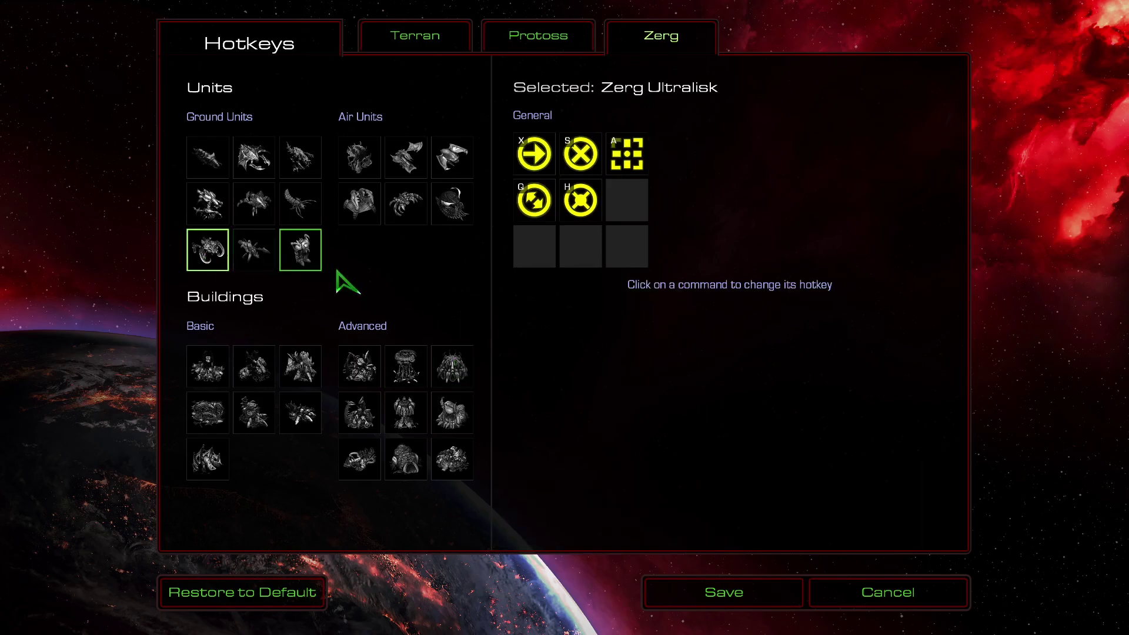
left_click(247, 212)
left_click(217, 213)
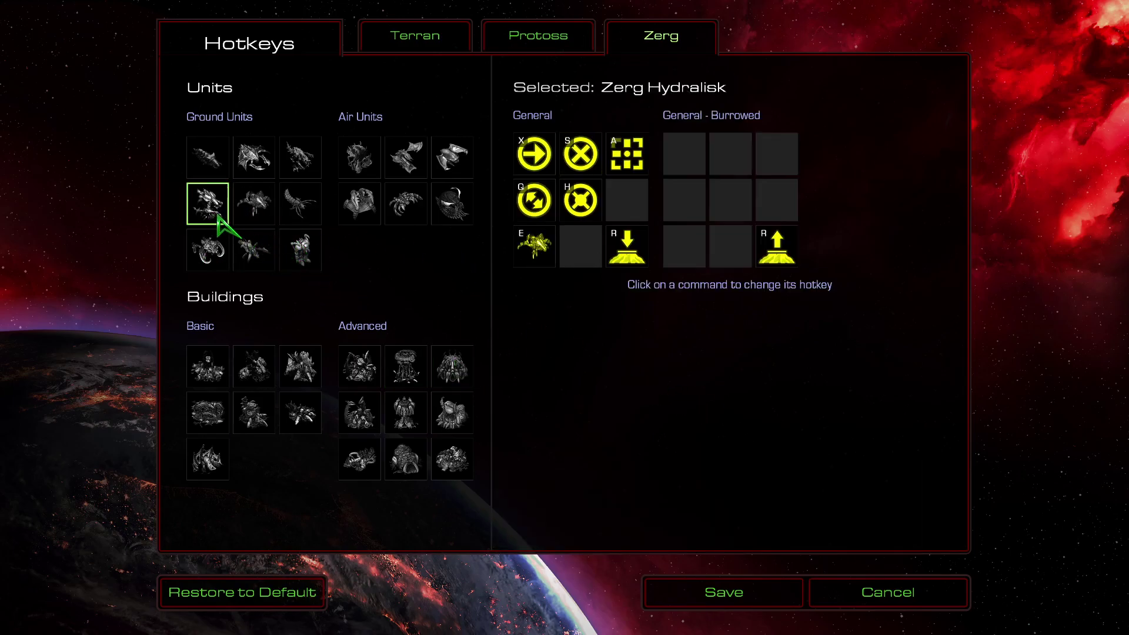
left_click(456, 370)
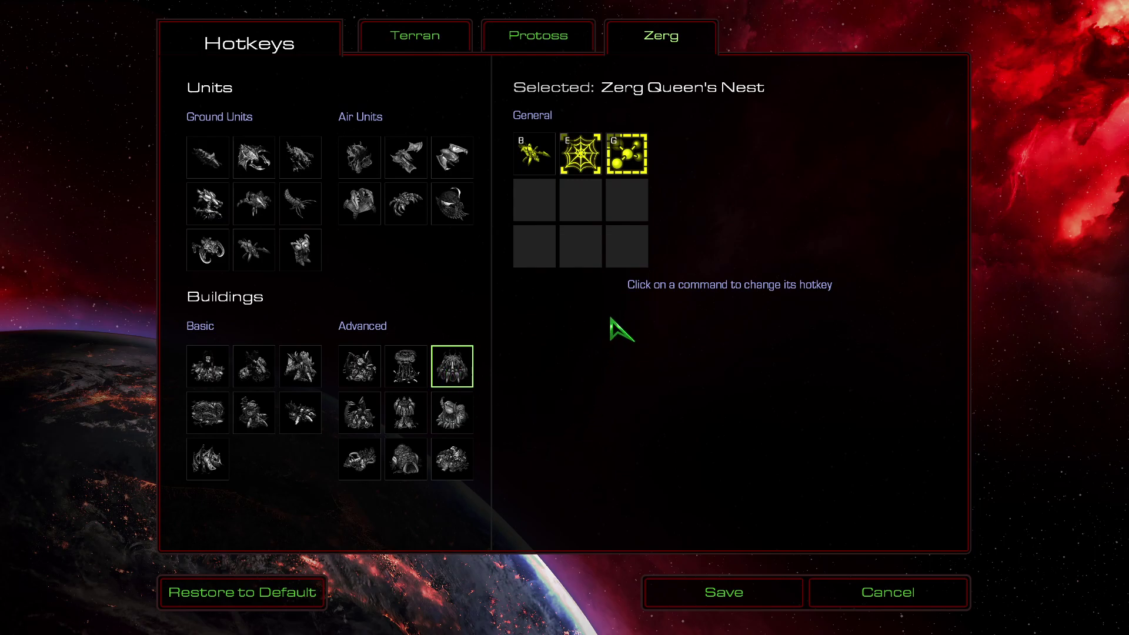
left_click(207, 252)
left_click(213, 211)
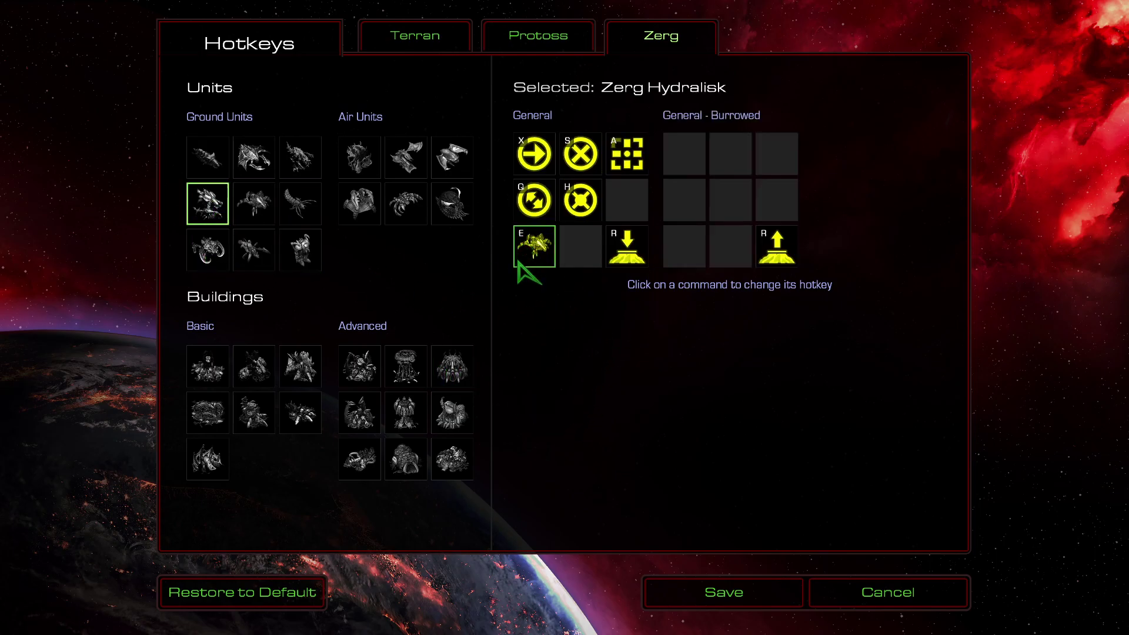
left_click(453, 368)
Step: Review the hotkeys of the Hive, Greater Spire and Nydus Canal
left_click(360, 413)
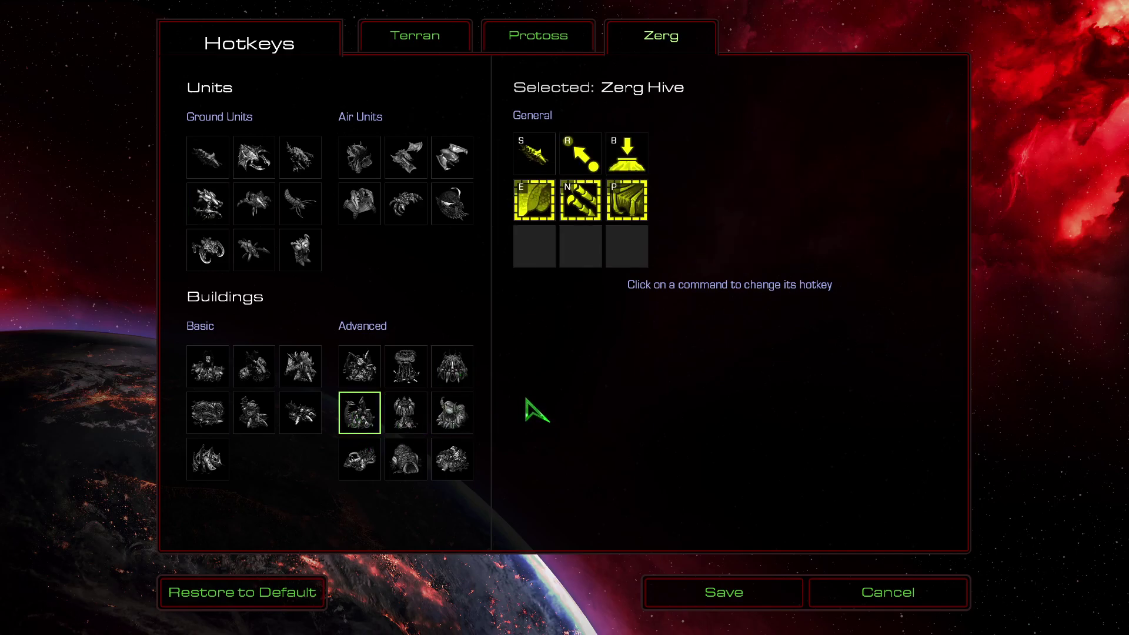
left_click(408, 426)
left_click(450, 418)
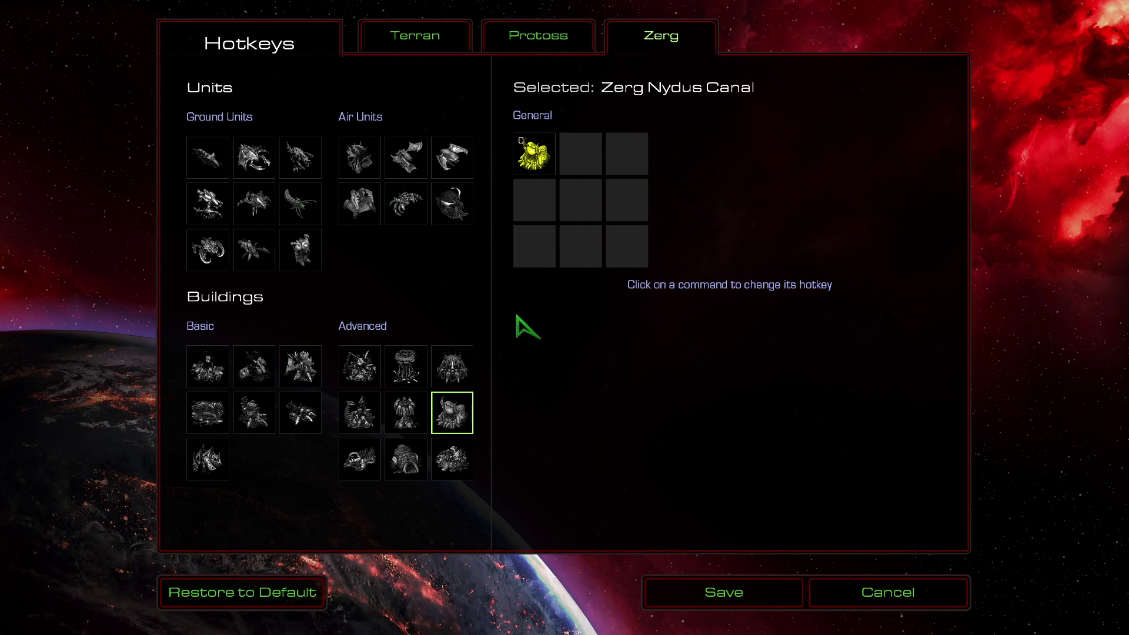
Step: Try F as the Place Nydus Canal Exit hotkey and set it back to C
left_click(534, 154)
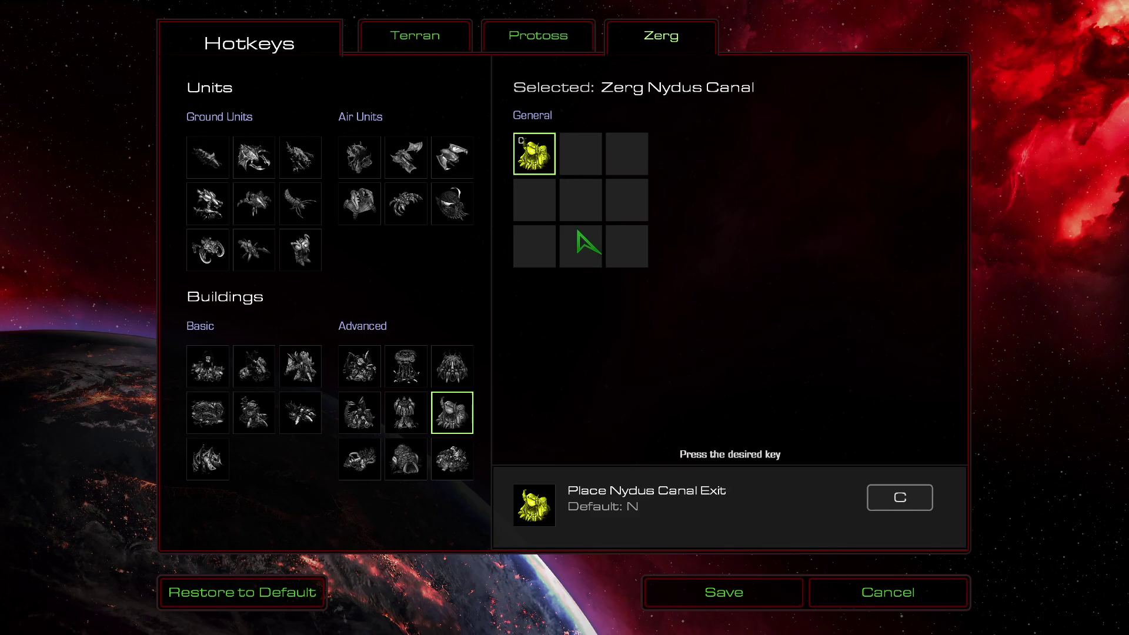
key("f")
key("c")
Step: Inspect the Larva's morph hotkeys for Zerglings, Drone, Hydralisk, Mutalisk, Overlord, Scourge and Defiler
left_click(207, 158)
left_click(581, 155)
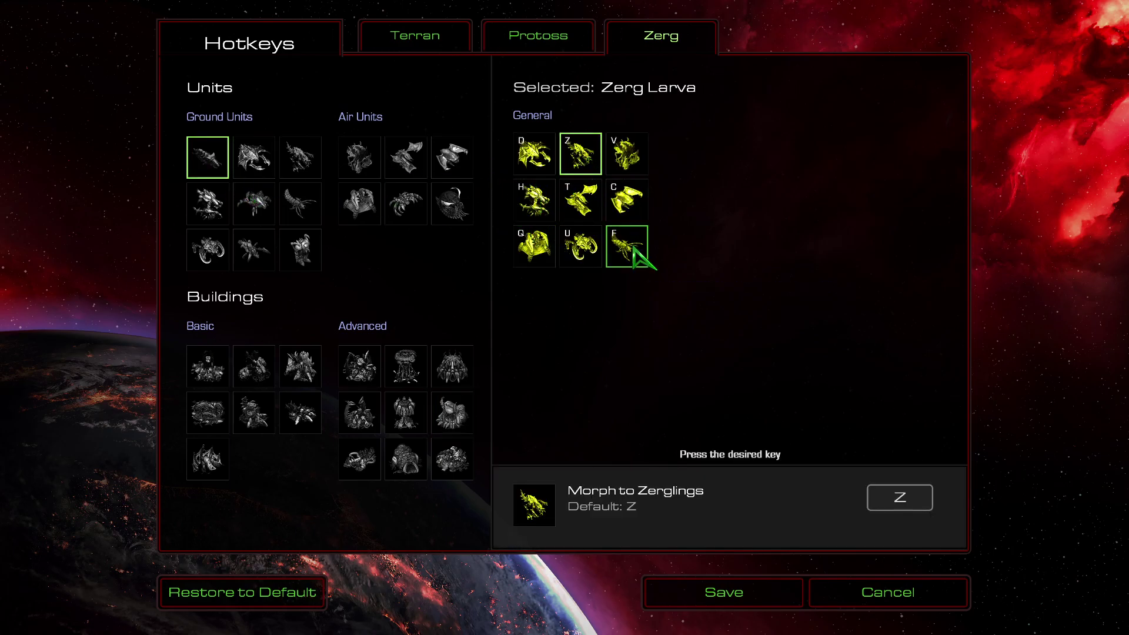
left_click(534, 154)
left_click(534, 200)
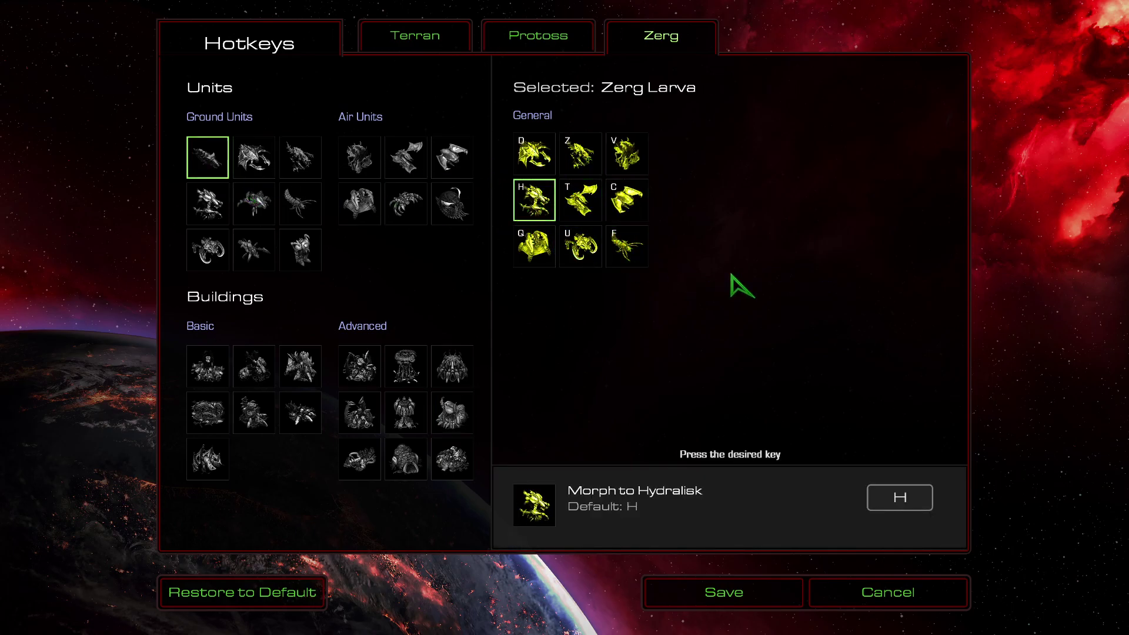
left_click(591, 217)
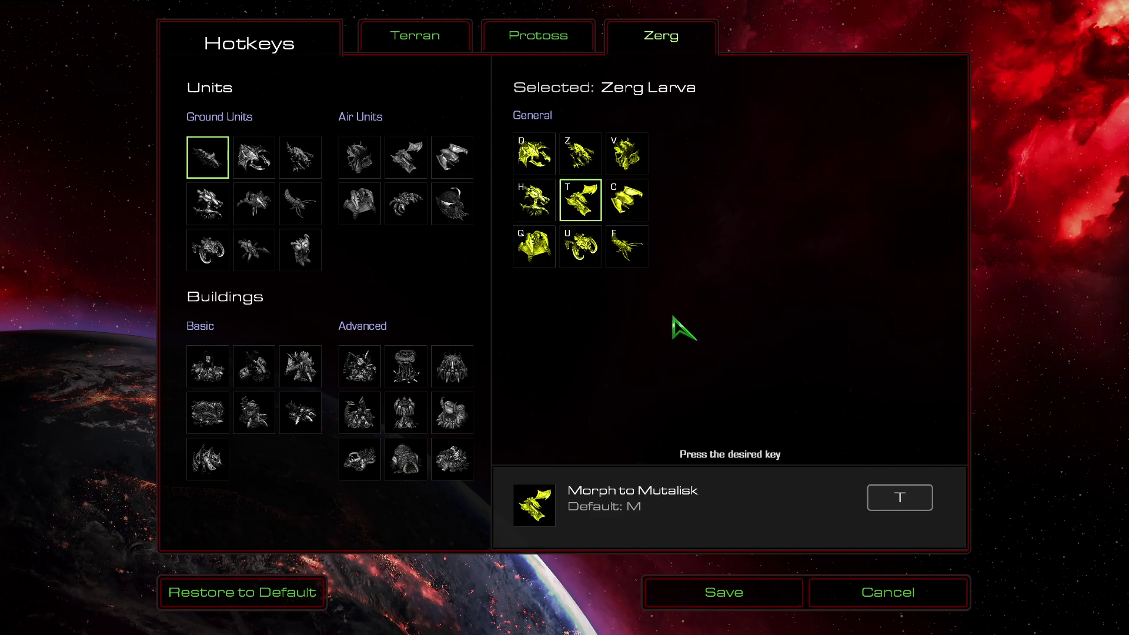
left_click(638, 154)
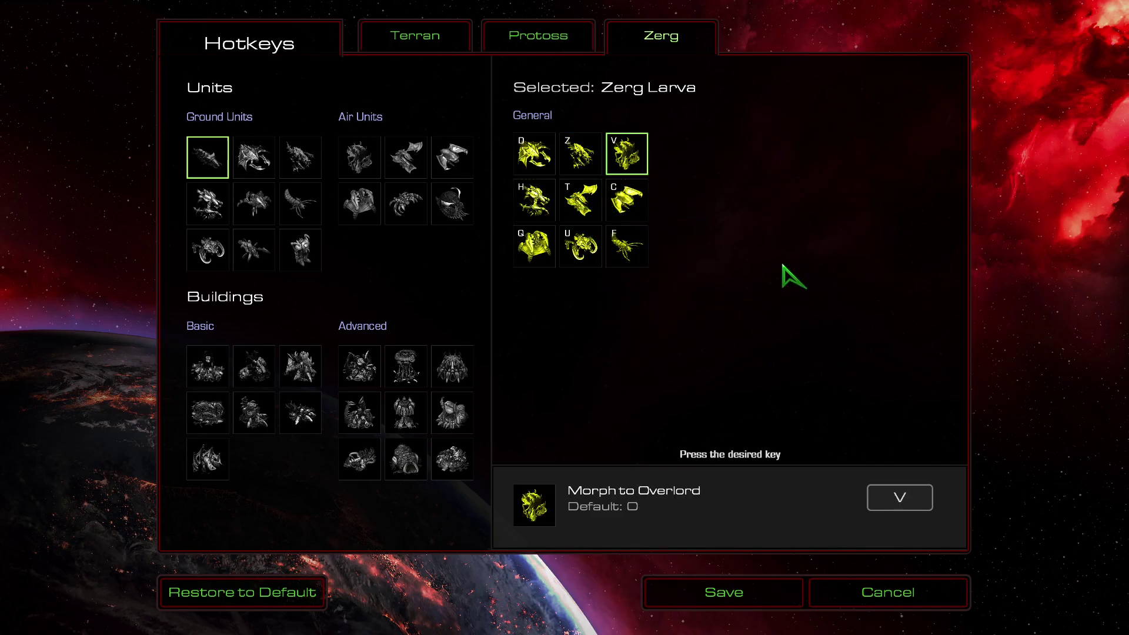
left_click(626, 200)
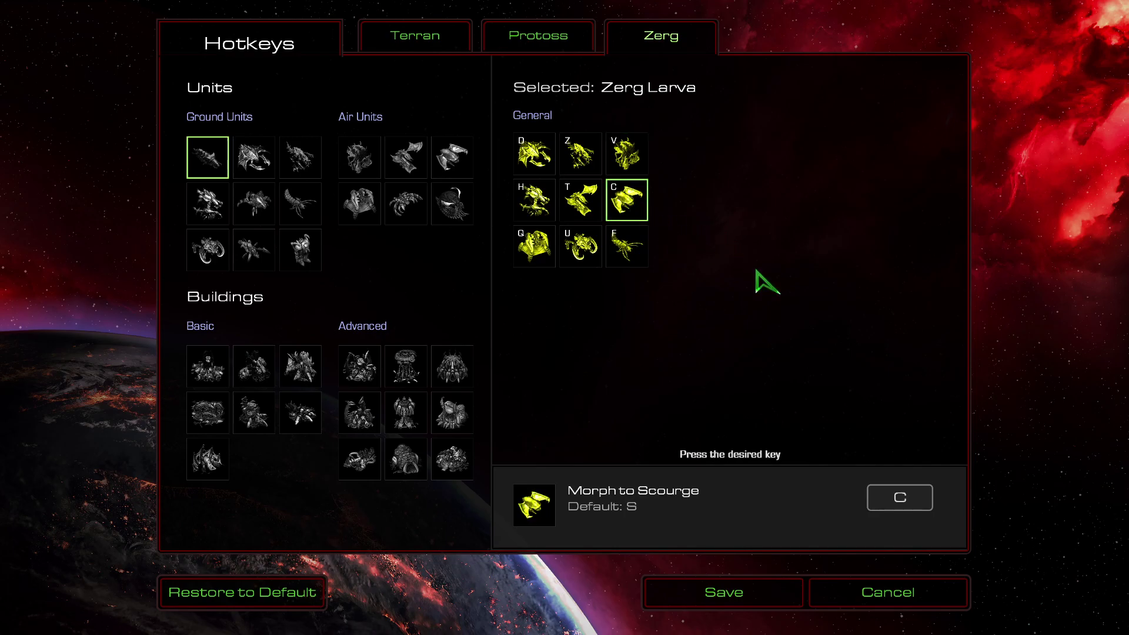
key("Down")
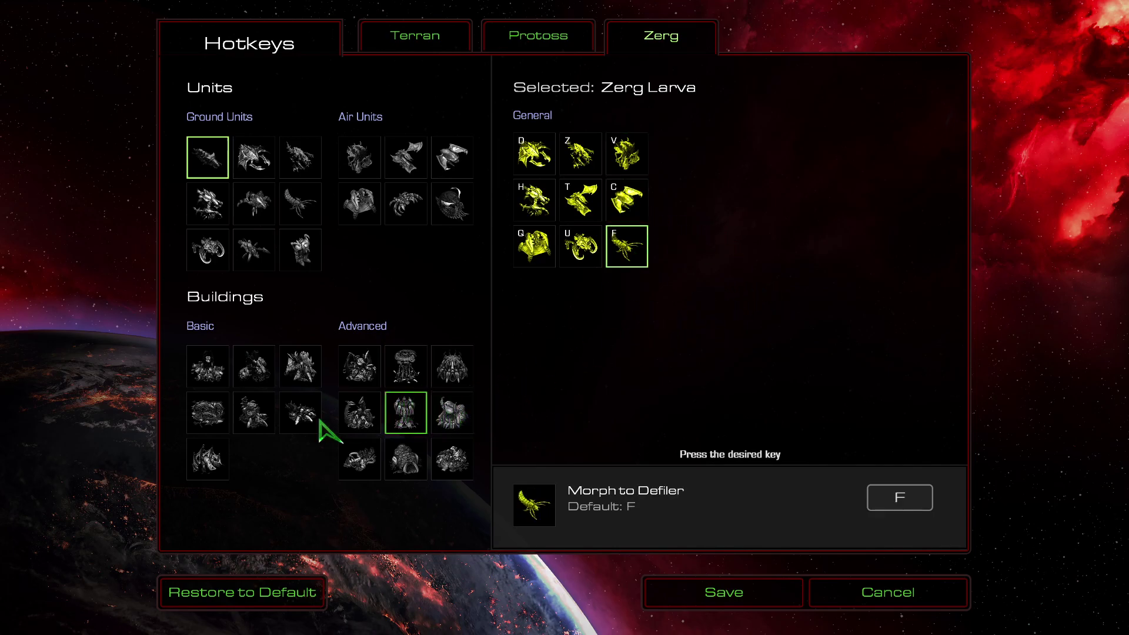
Step: Review the advanced building hotkeys from the Spire to the Infested Command Center, including Evolve Metasynaptic Node, and open the Protoss hotkeys
left_click(411, 377)
left_click(412, 415)
left_click(453, 422)
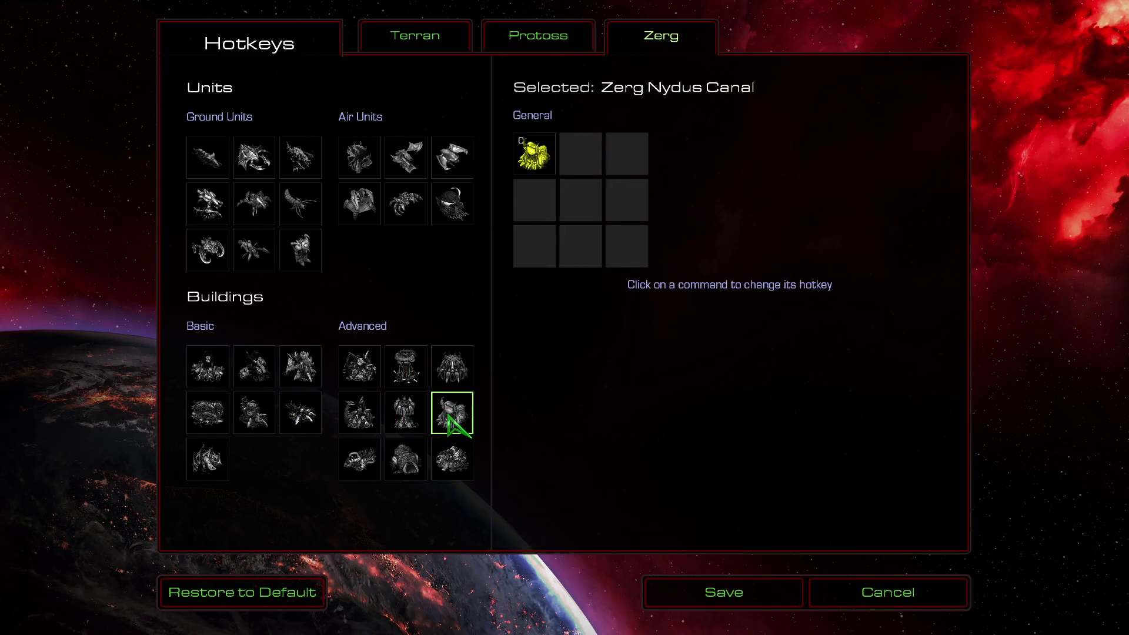
left_click(360, 459)
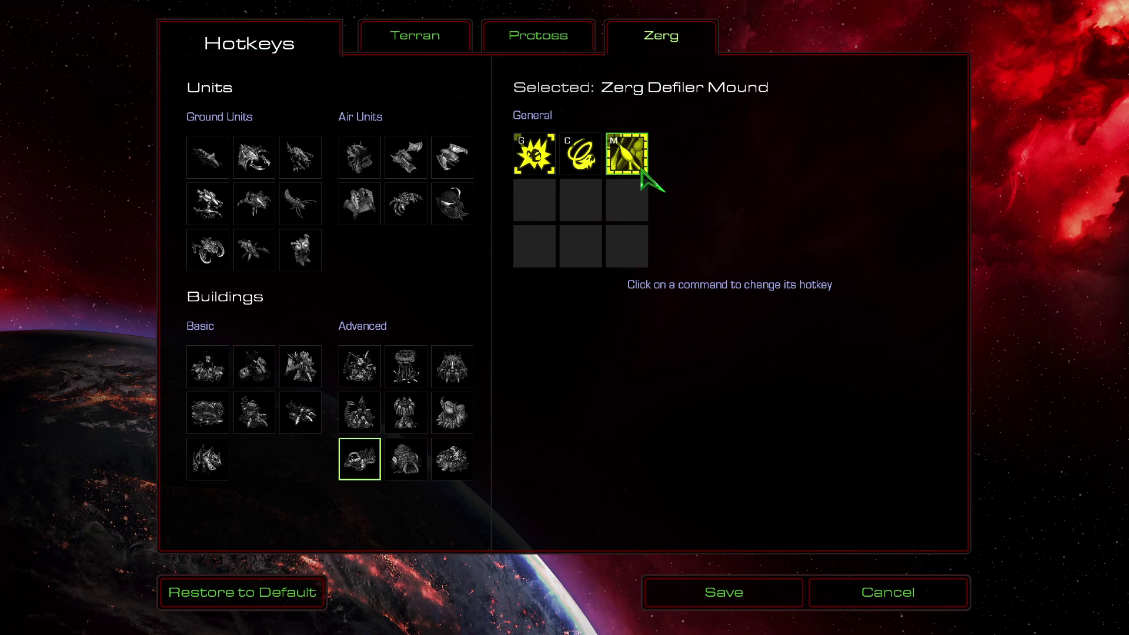
left_click(641, 171)
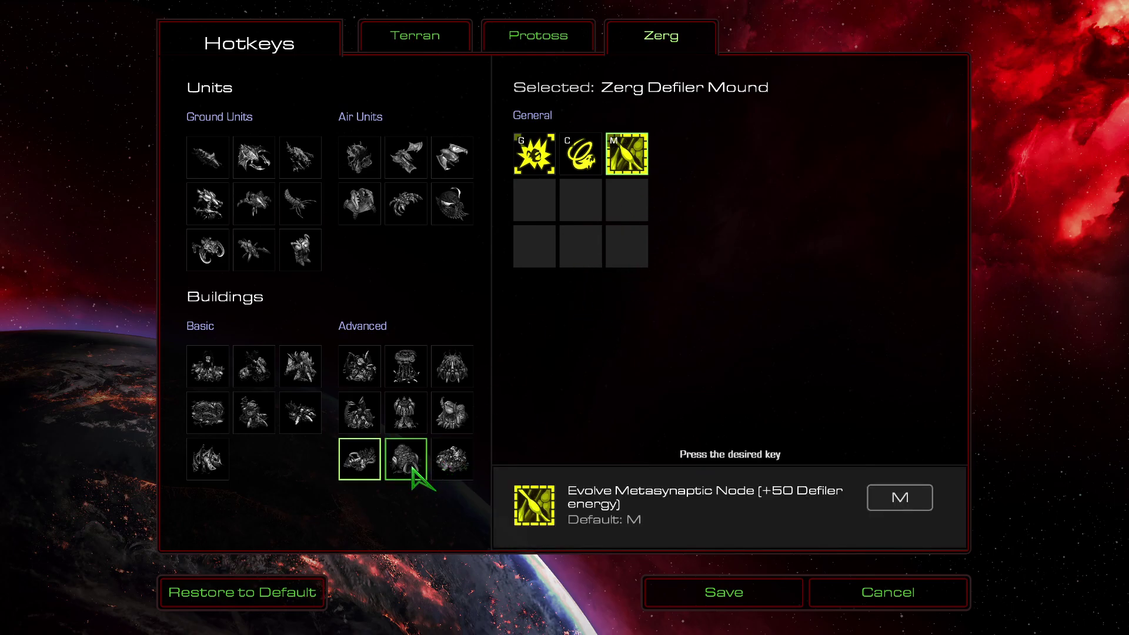
left_click(412, 470)
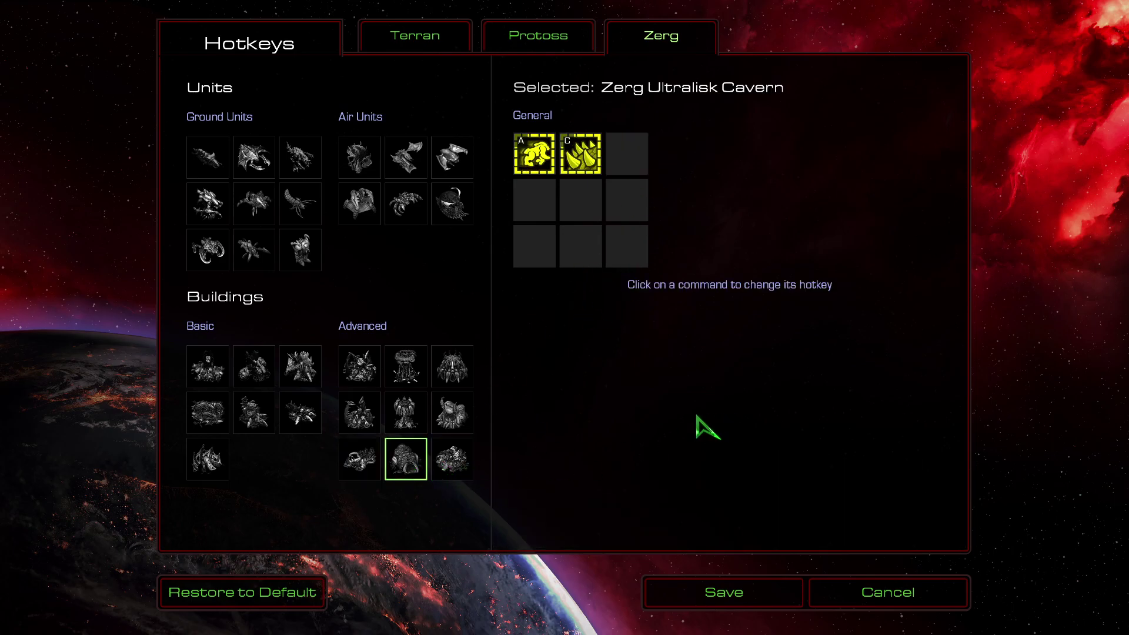
left_click(471, 465)
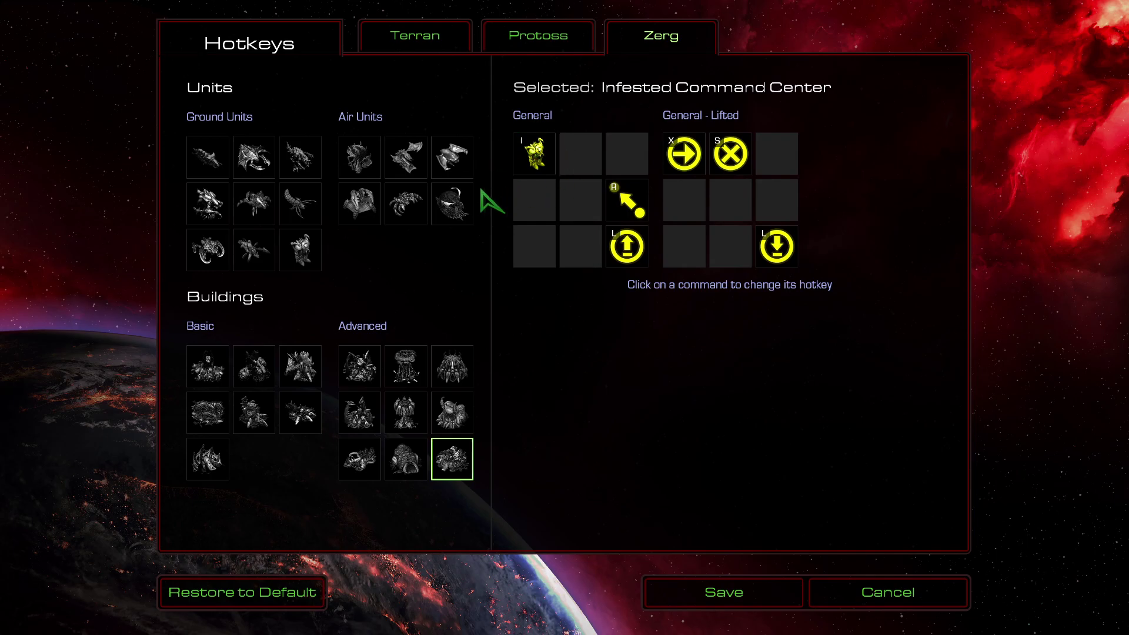
left_click(521, 42)
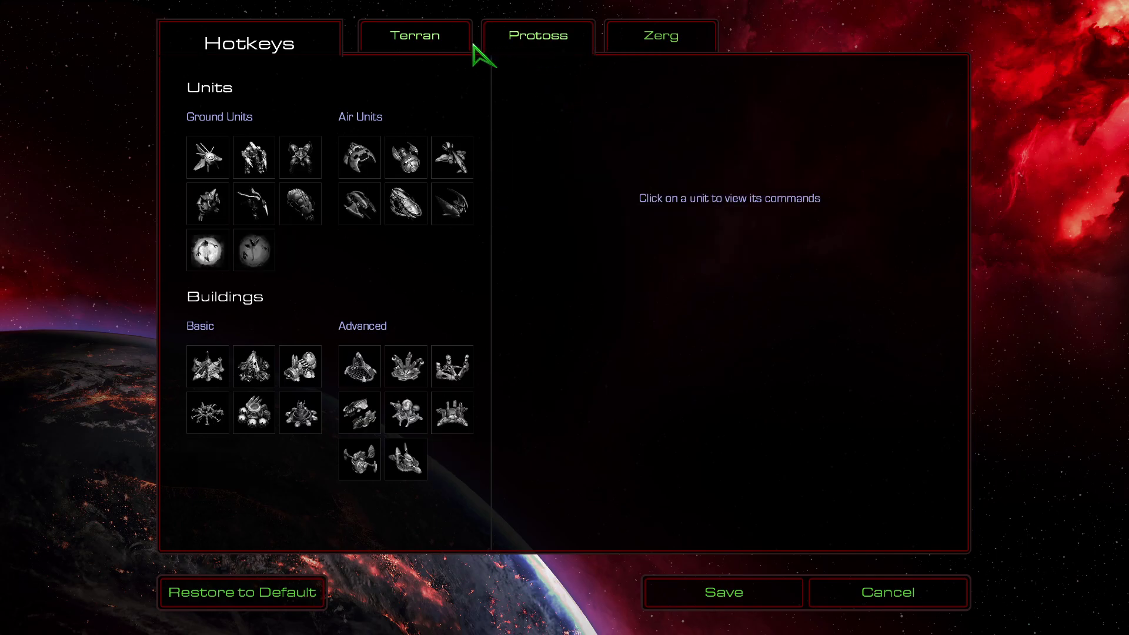
Step: Review the Protoss ground unit hotkeys from the Probe to the High Templar, including the High Templar's Hallucination ability
left_click(215, 170)
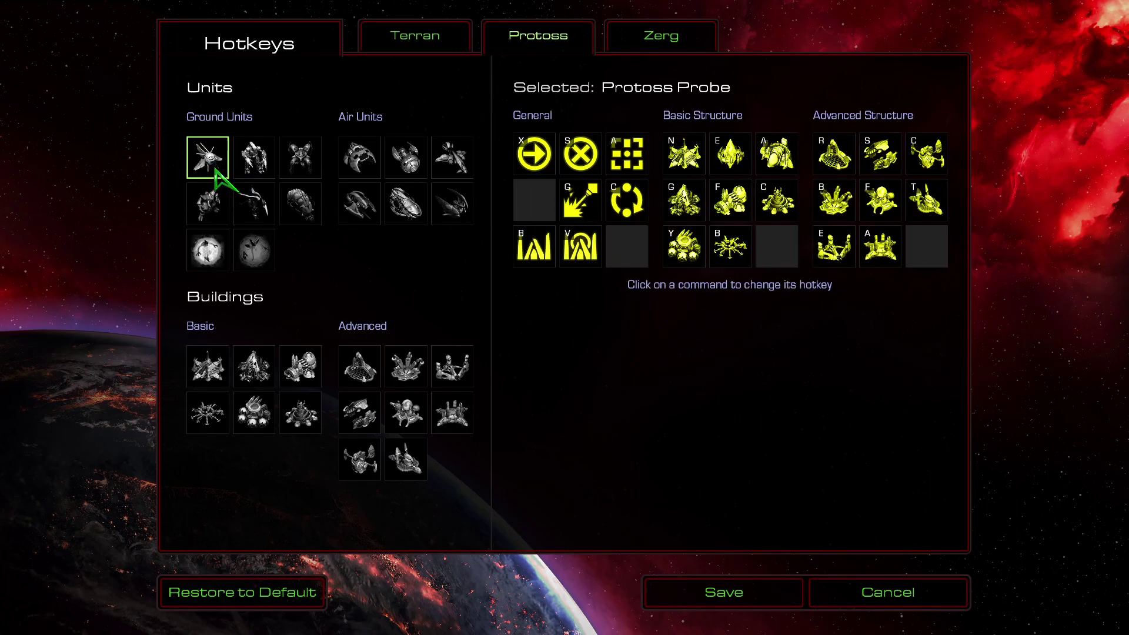
left_click(250, 175)
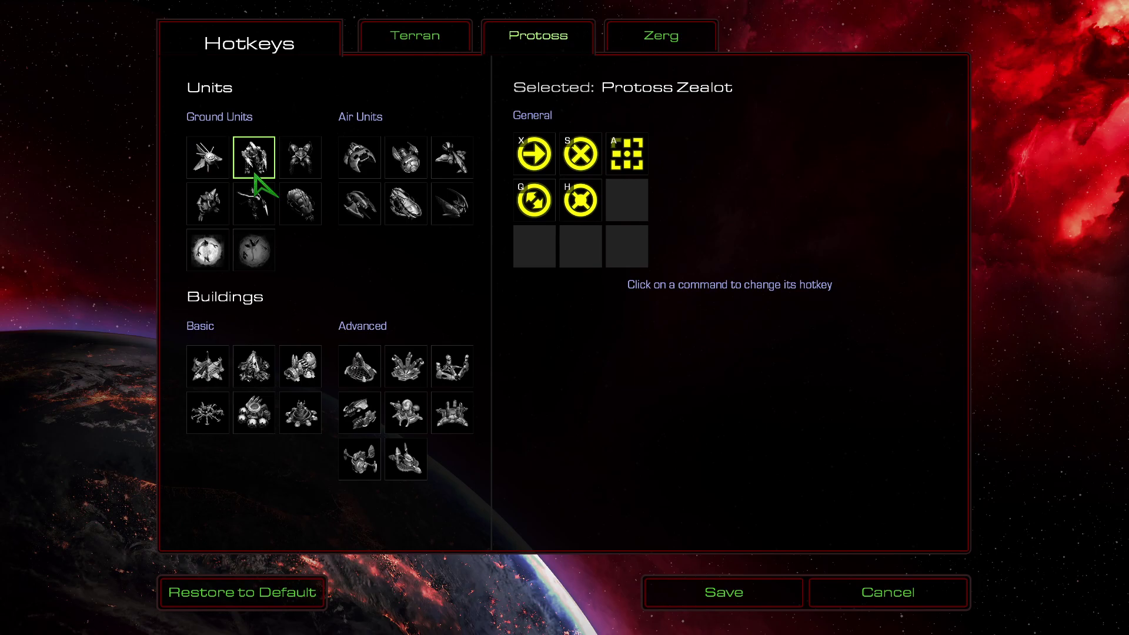
left_click(302, 175)
left_click(211, 215)
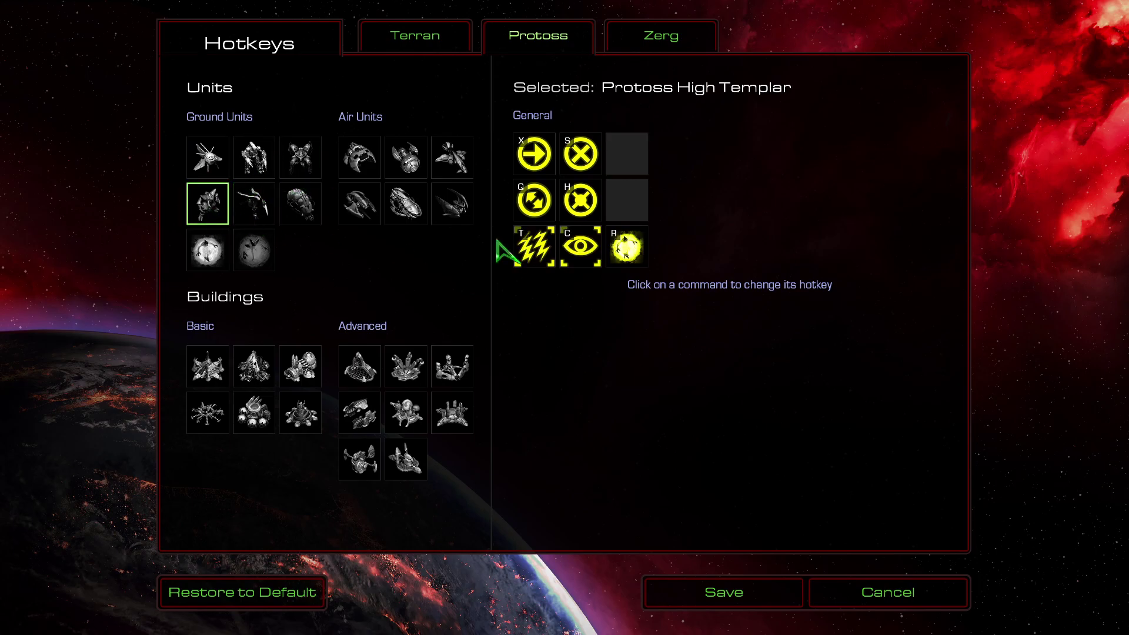
left_click(532, 247)
left_click(579, 259)
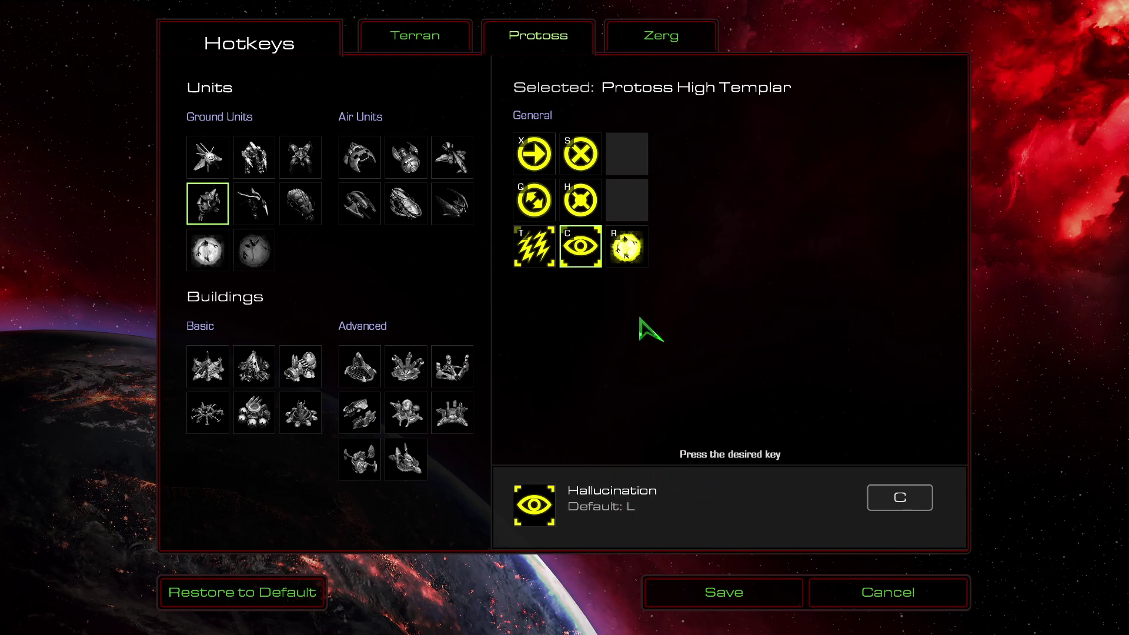
left_click(627, 258)
Step: Review the remaining Protoss ground unit hotkeys from the Dark Templar to the Dark Archon, including Feedback and Maelstrom
left_click(267, 203)
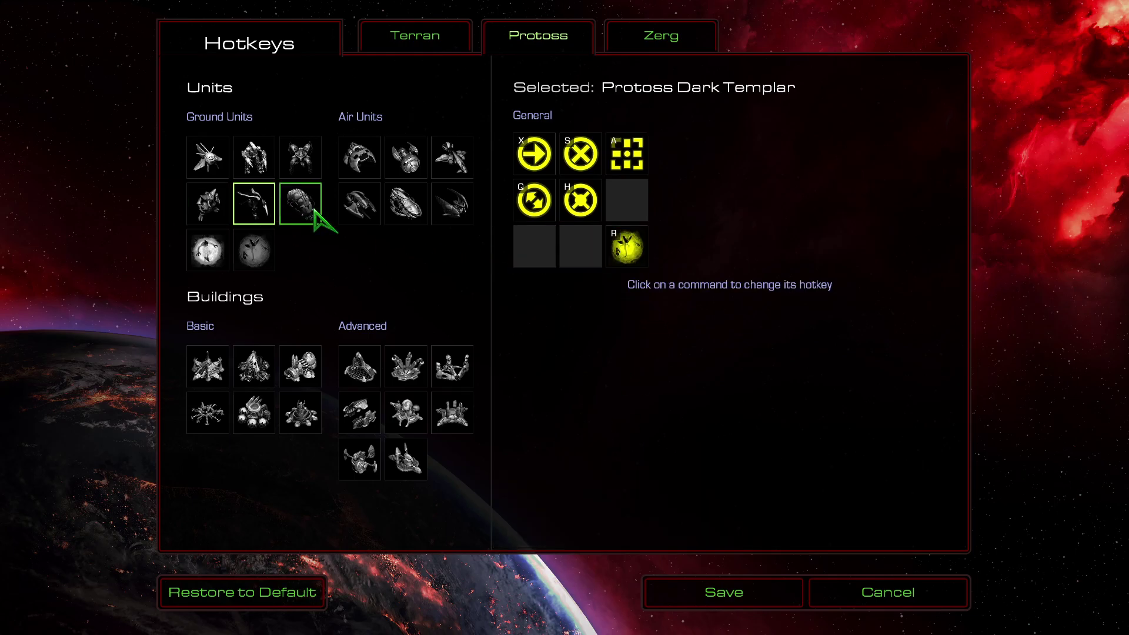
left_click(314, 214)
left_click(218, 259)
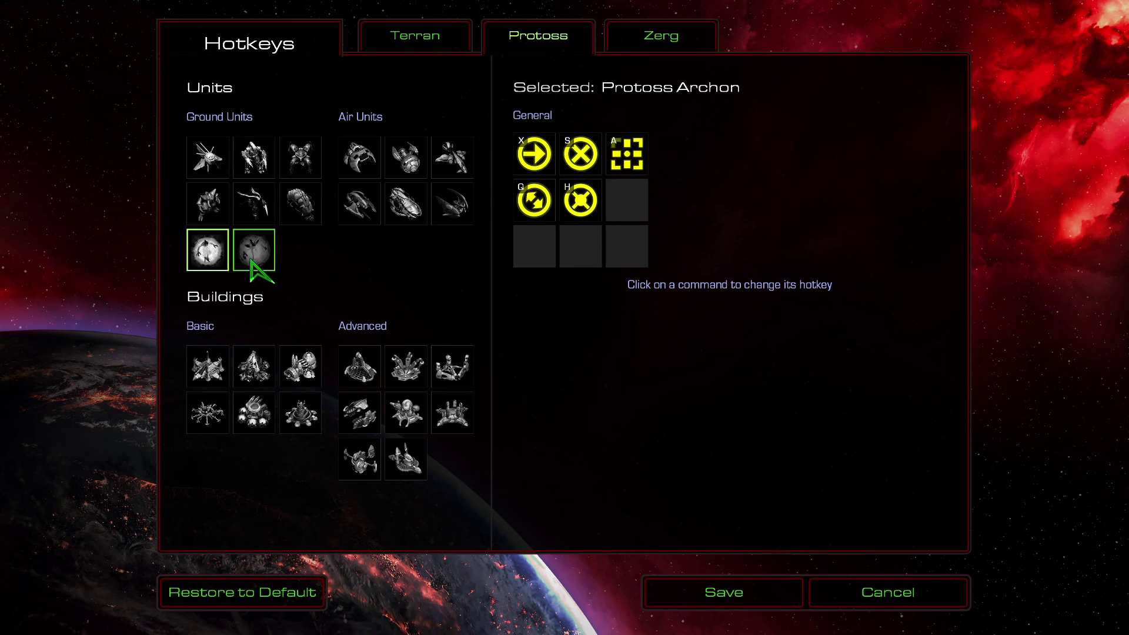
left_click(253, 262)
left_click(534, 247)
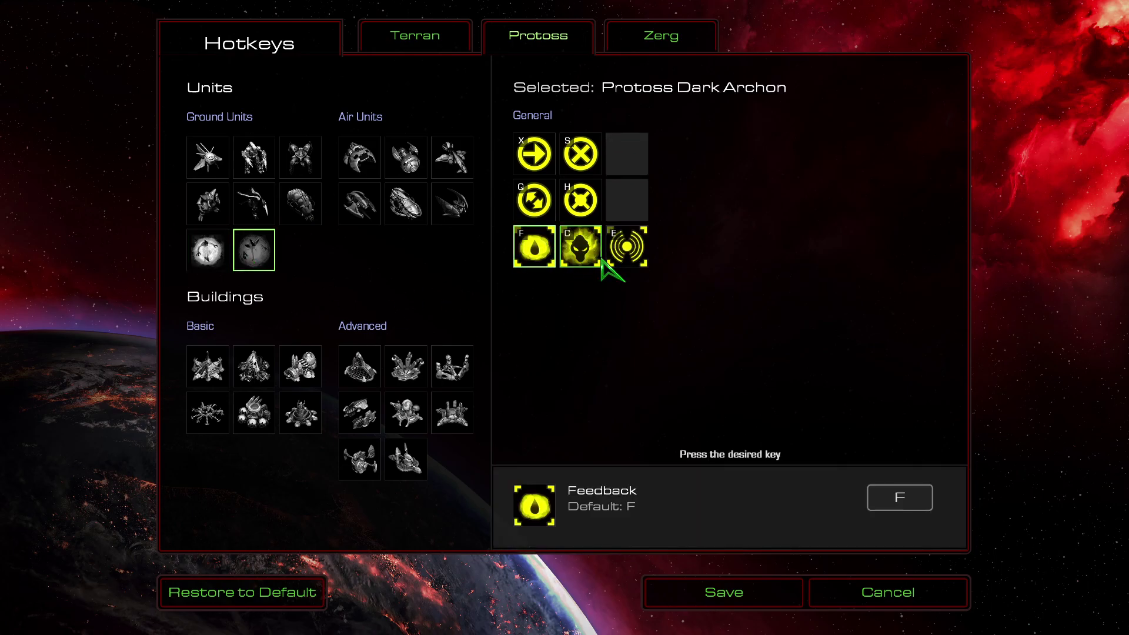
left_click(599, 260)
left_click(636, 259)
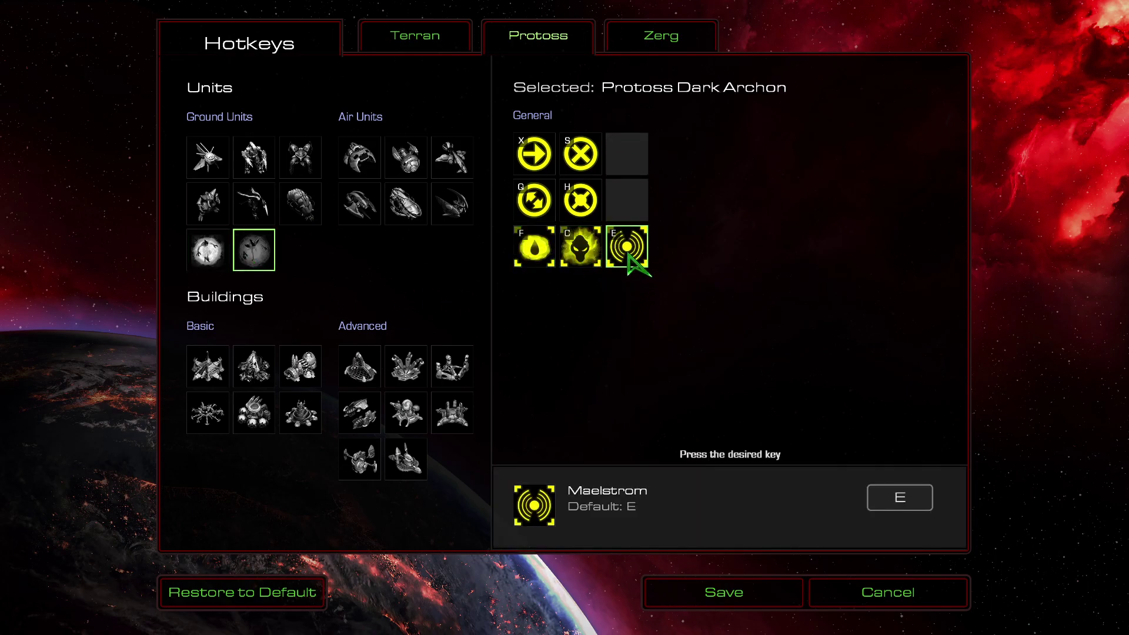
Step: Inspect the Nexus's Build Probe hotkey and the Gateway's Warp in High Templar hotkey
left_click(222, 382)
left_click(536, 155)
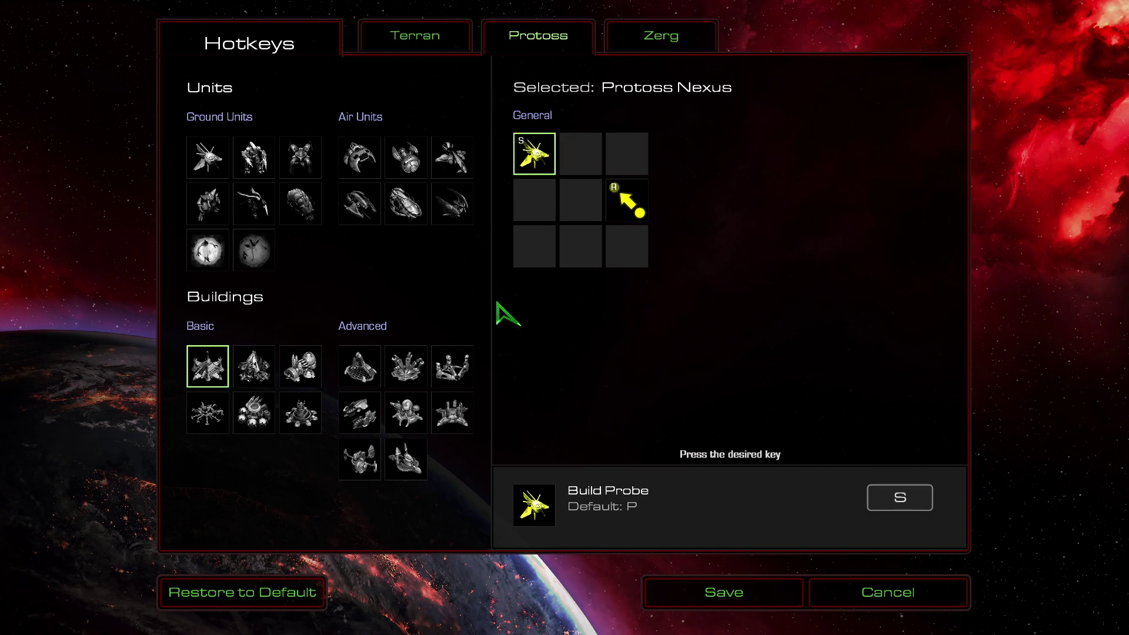
left_click(252, 372)
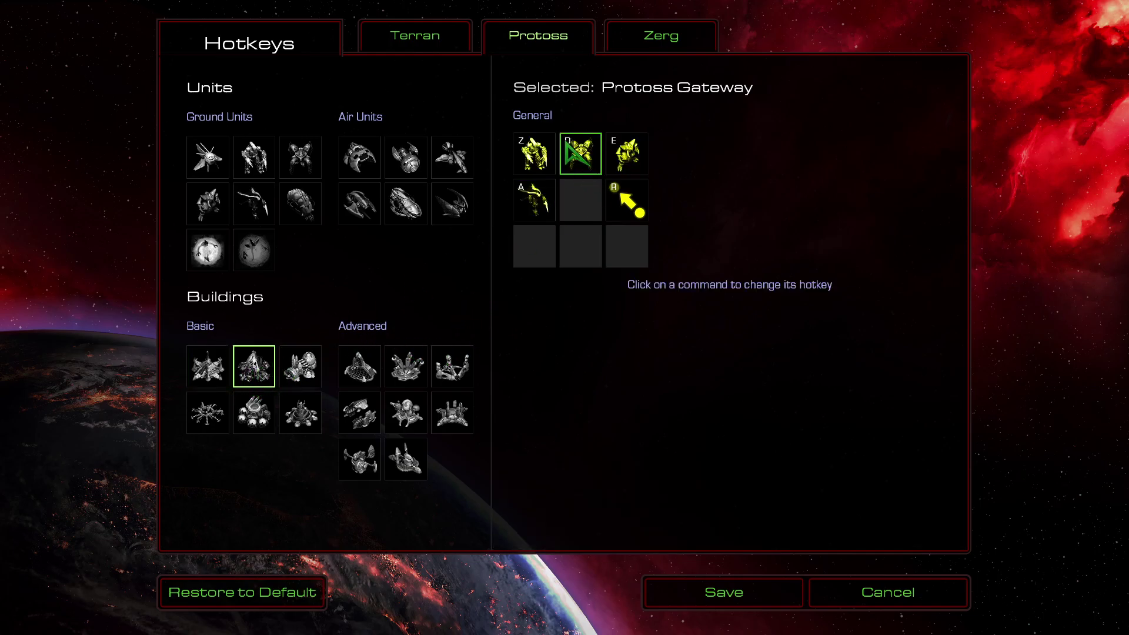
left_click(646, 167)
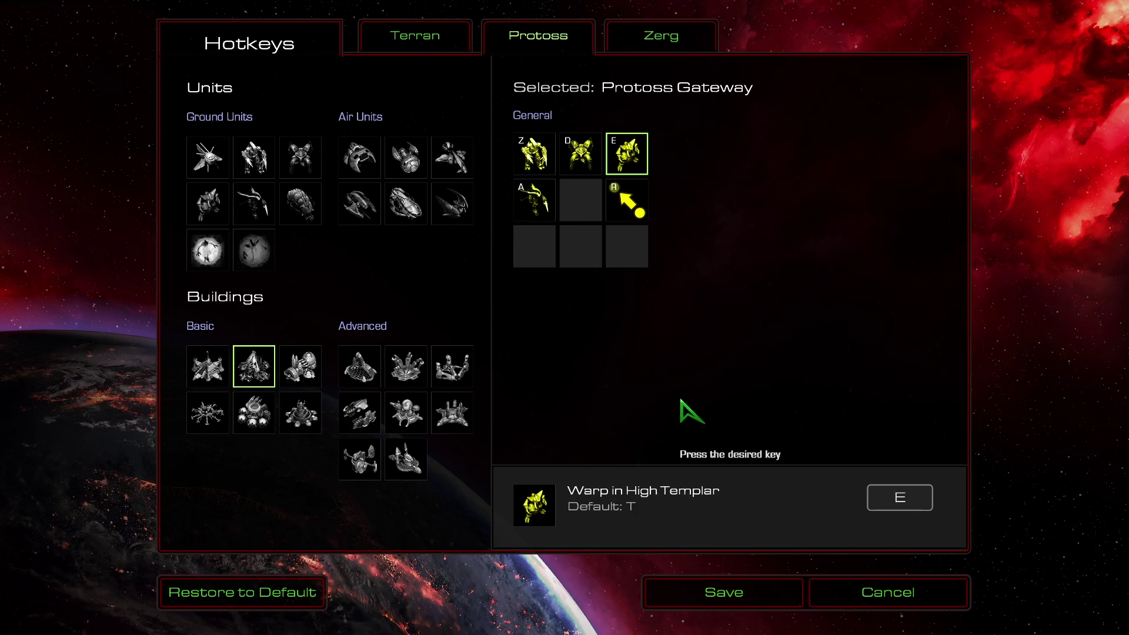
Step: Review the basic building hotkeys from the Forge to the Photon Cannon, including the Shield Battery's Recharge Shields
left_click(302, 376)
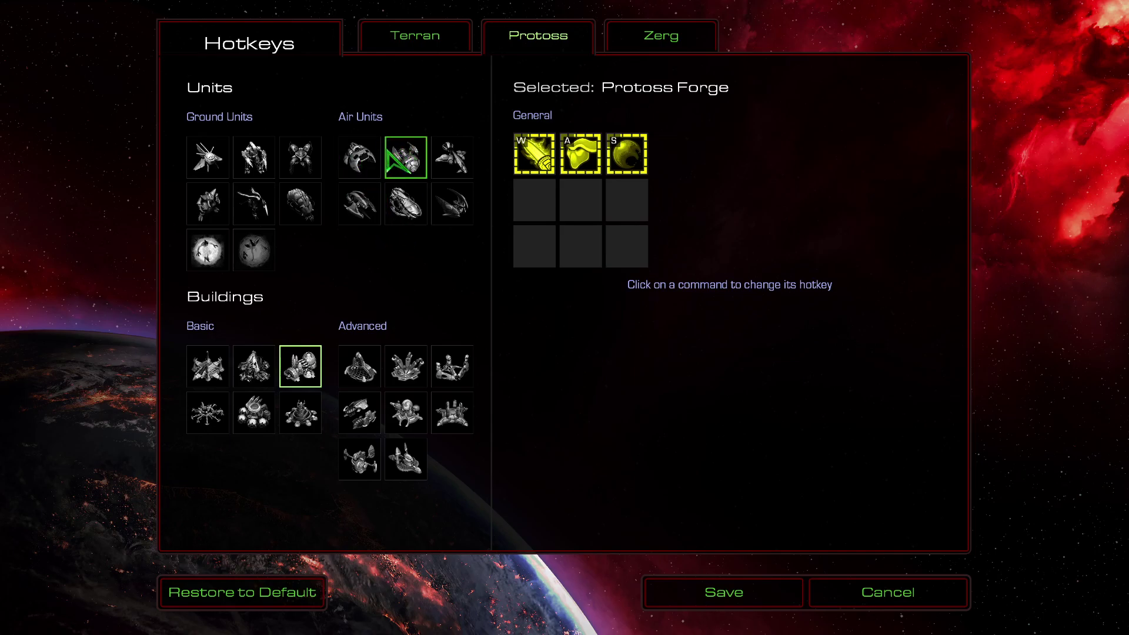
left_click(215, 416)
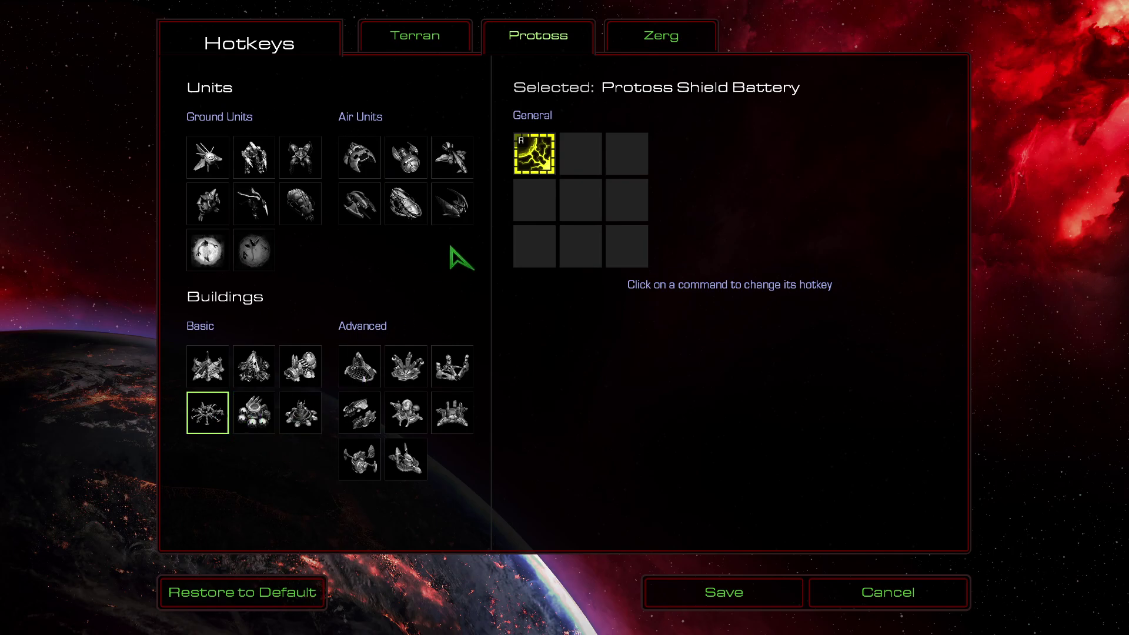
left_click(539, 167)
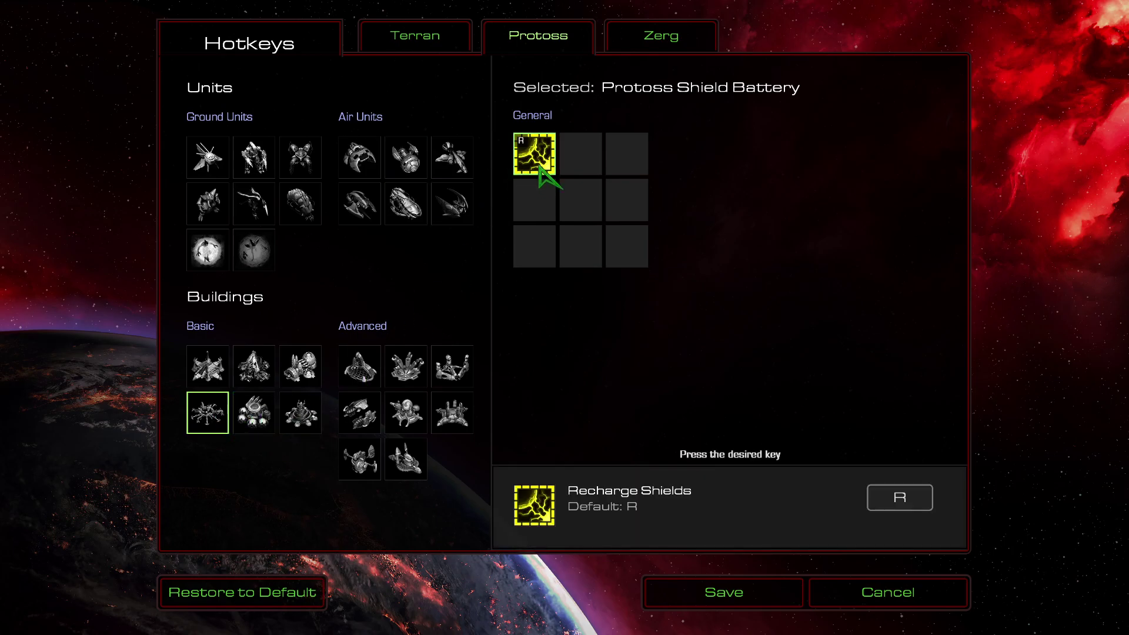
left_click(251, 413)
left_click(311, 423)
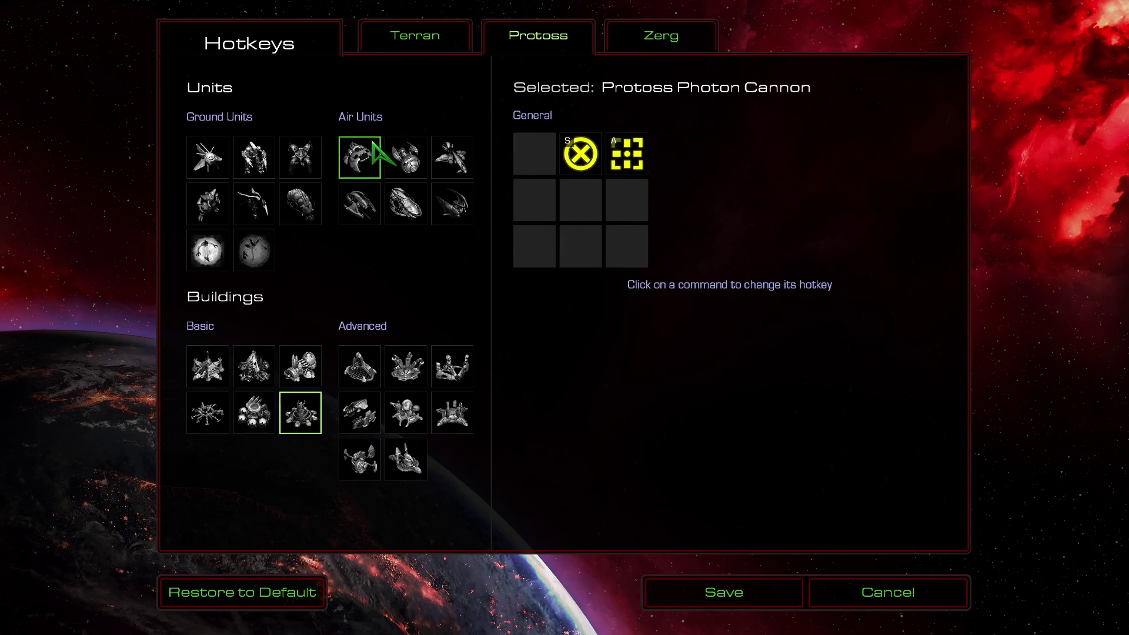
Step: Review the Protoss air unit hotkeys from the Shuttle to the Carrier, including the Carrier's Build Interceptor
left_click(376, 157)
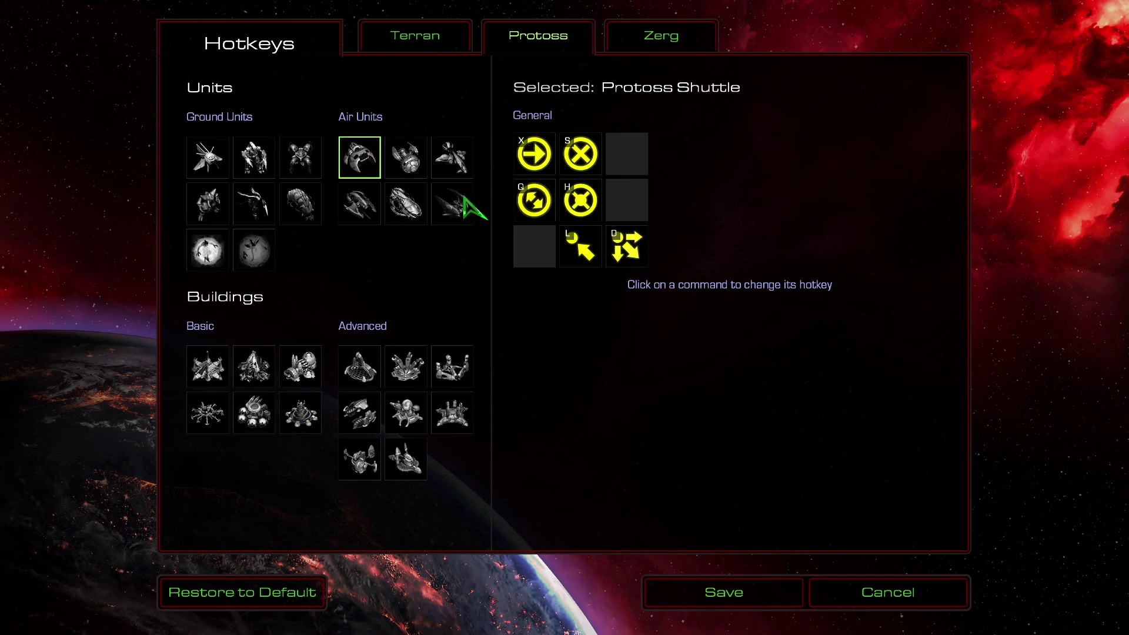
left_click(409, 166)
left_click(454, 164)
left_click(365, 214)
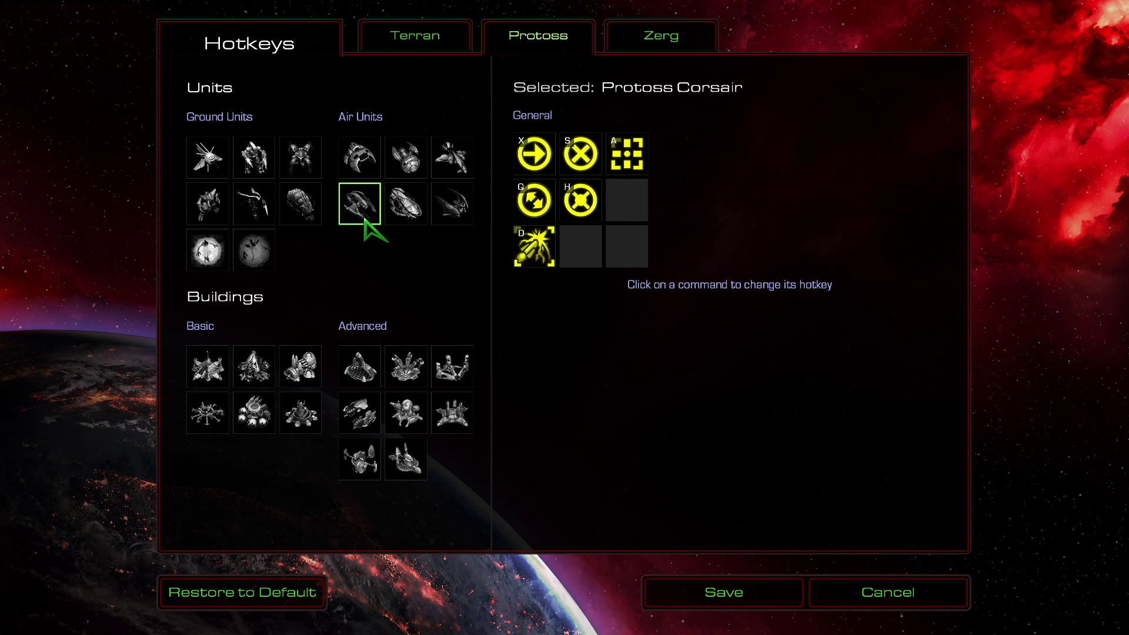
left_click(532, 242)
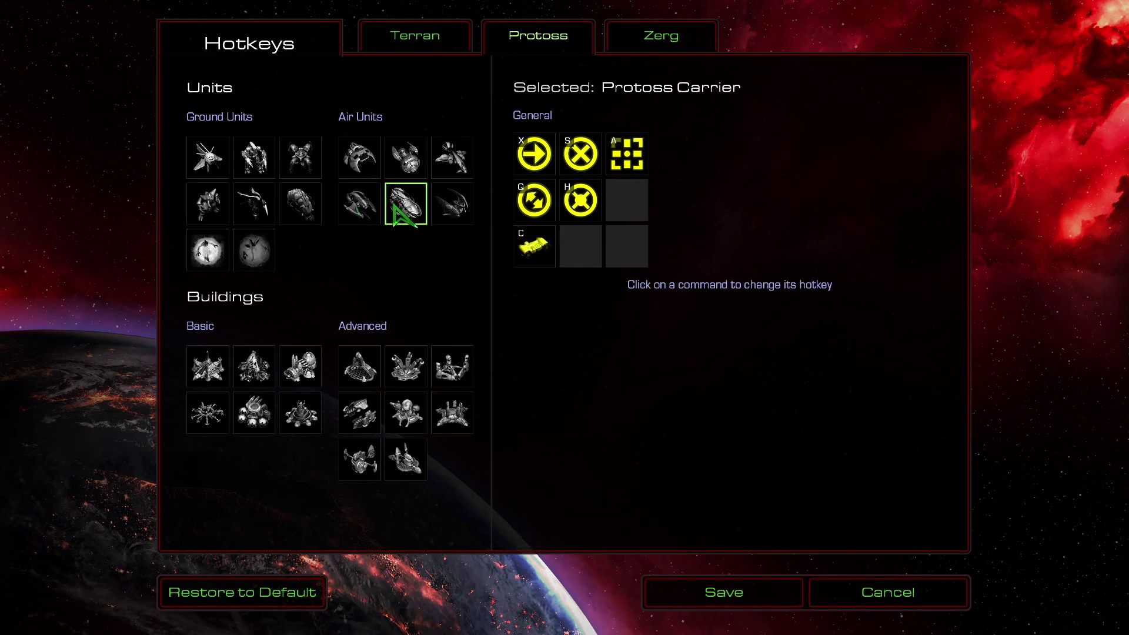
left_click(524, 261)
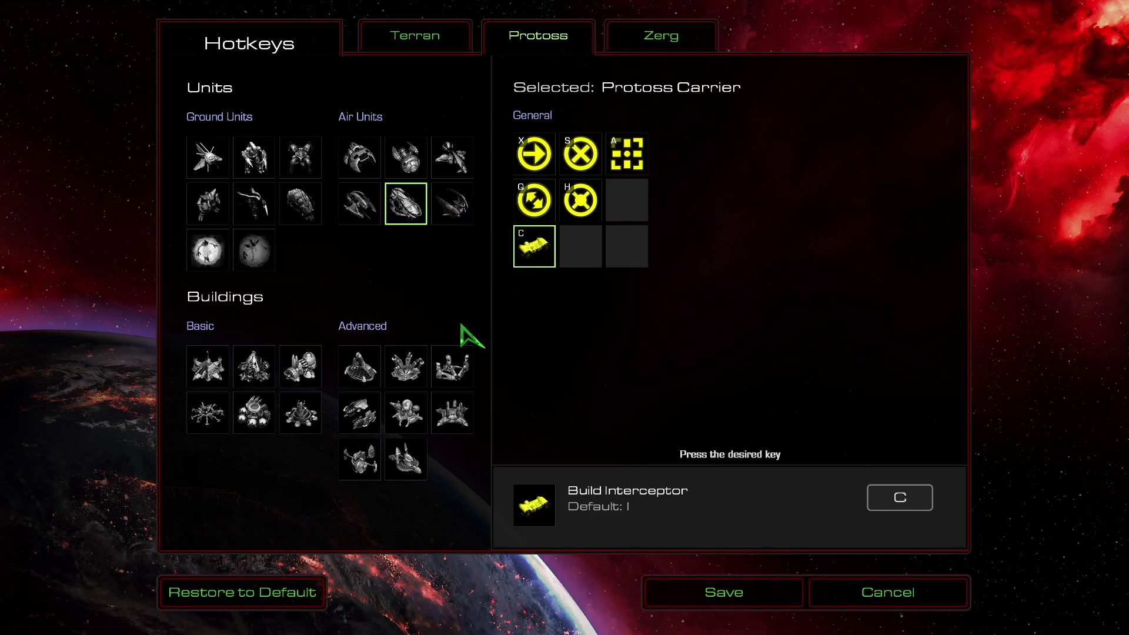
Step: Check the Zerg Spawning Pool's Evolve Metabolic Boost hotkey
left_click(634, 43)
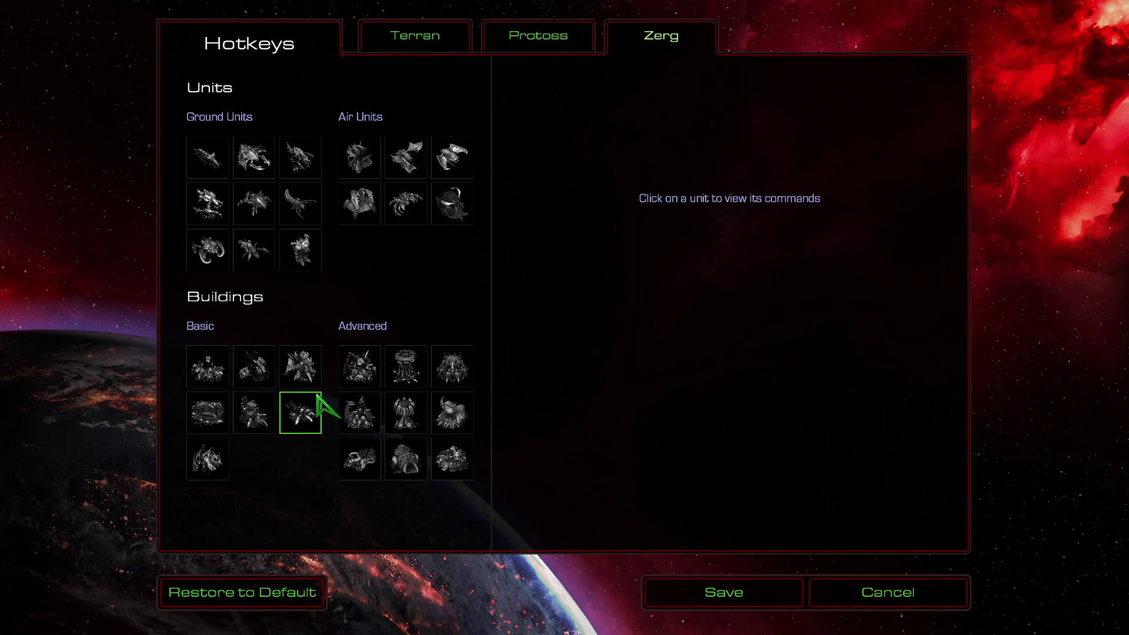
left_click(220, 411)
left_click(536, 158)
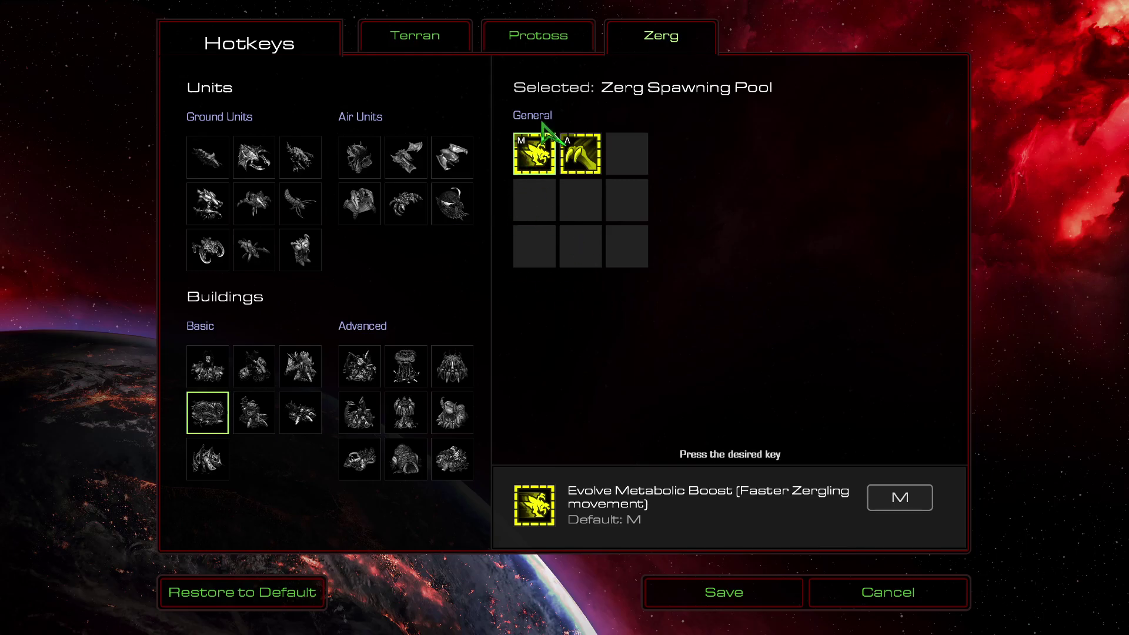
Step: Return to the Protoss hotkeys and inspect the Carrier's Build Interceptor and the Arbiter's two special abilities
left_click(553, 47)
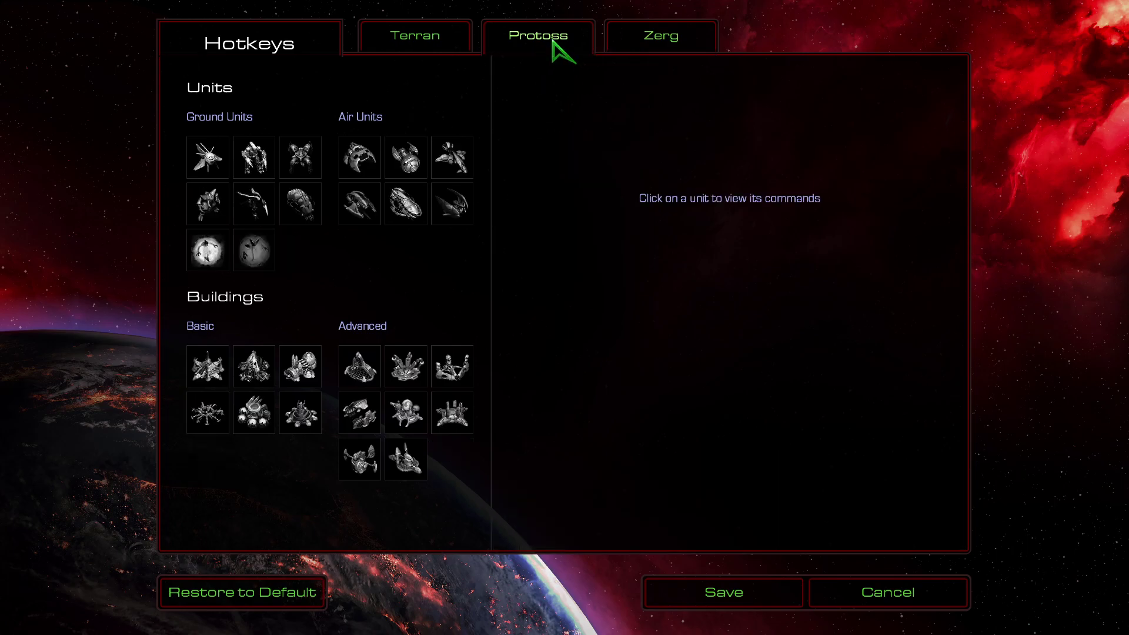
left_click(407, 209)
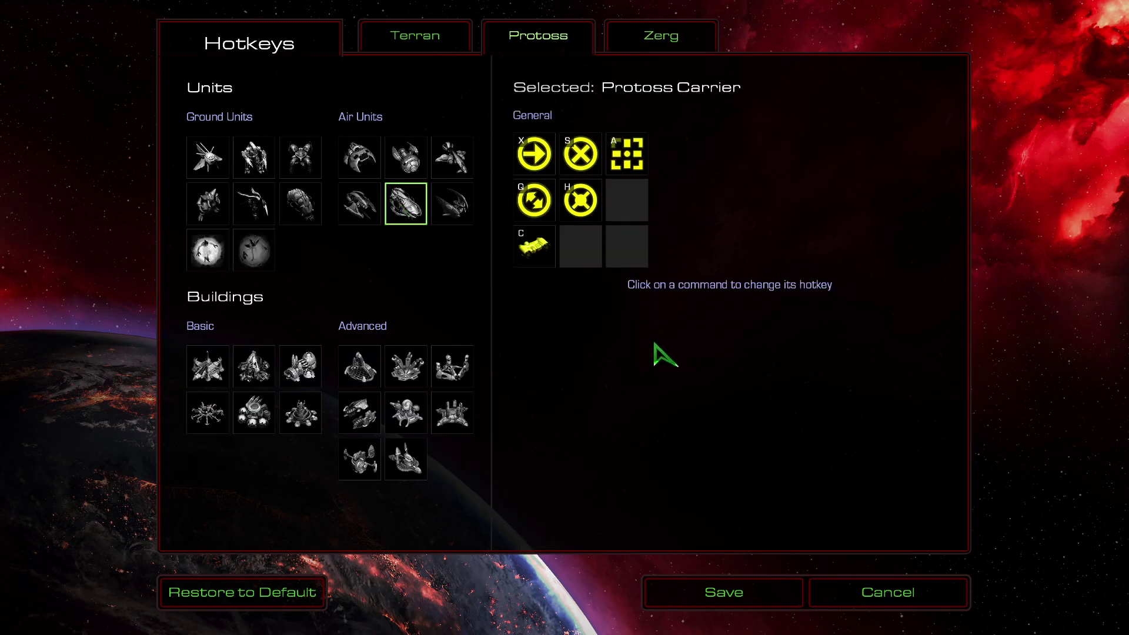
left_click(534, 246)
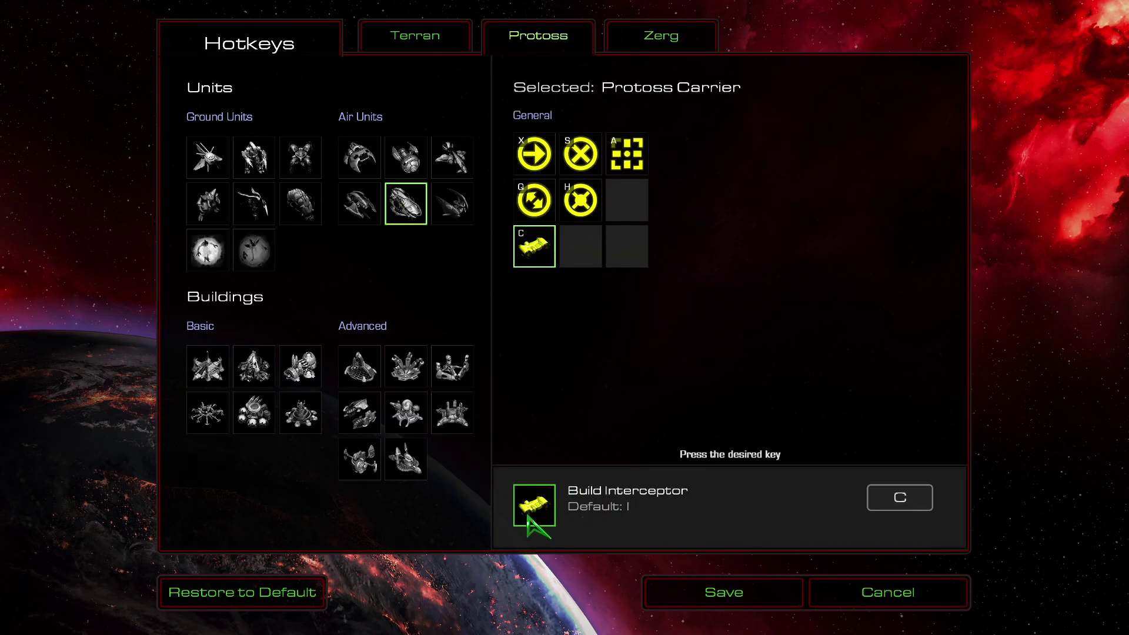
left_click(465, 214)
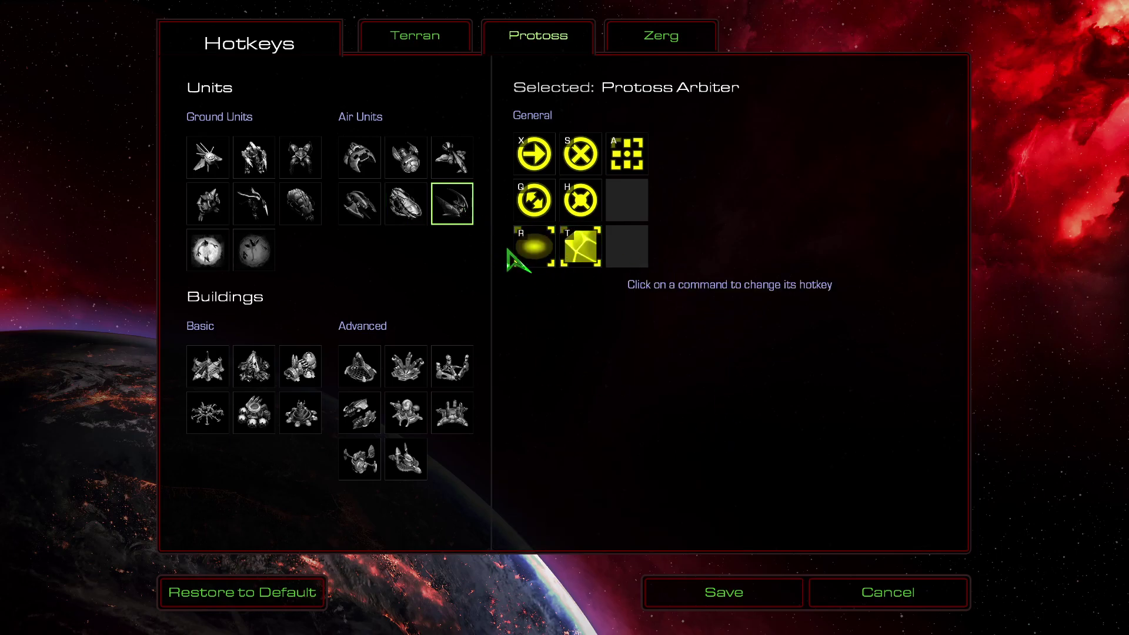
left_click(523, 246)
left_click(579, 259)
Step: Review the advanced Protoss building hotkeys, including the Robotics Facility, the Observatory and the Stargate's Warp in Corsair
left_click(362, 371)
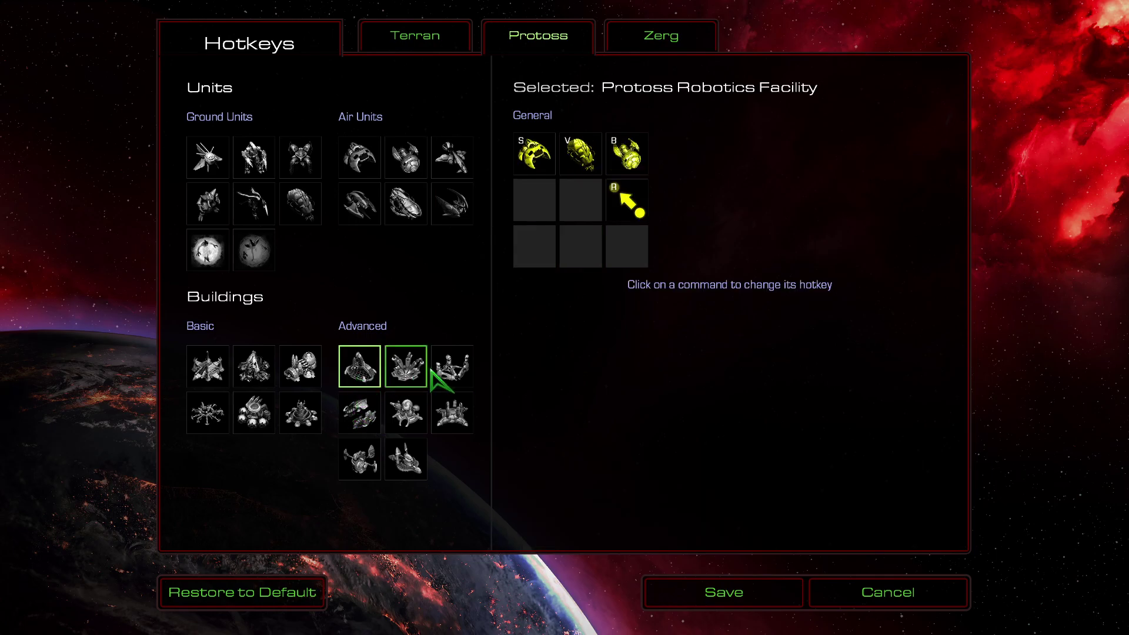
left_click(422, 372)
left_click(453, 373)
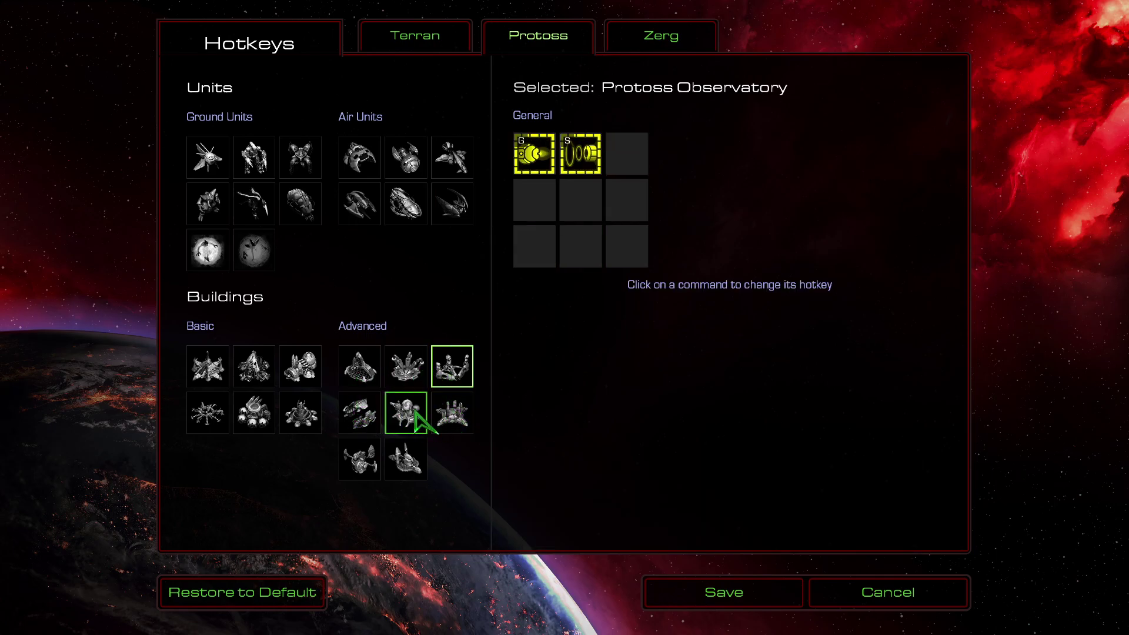
left_click(359, 412)
left_click(418, 418)
left_click(441, 422)
left_click(359, 412)
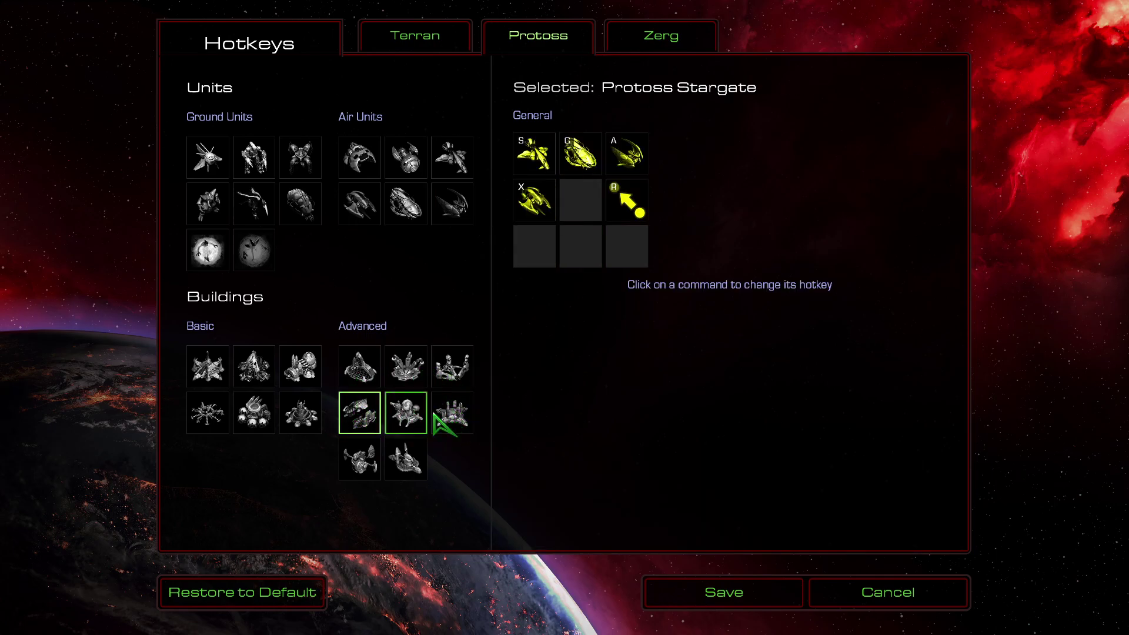
left_click(526, 196)
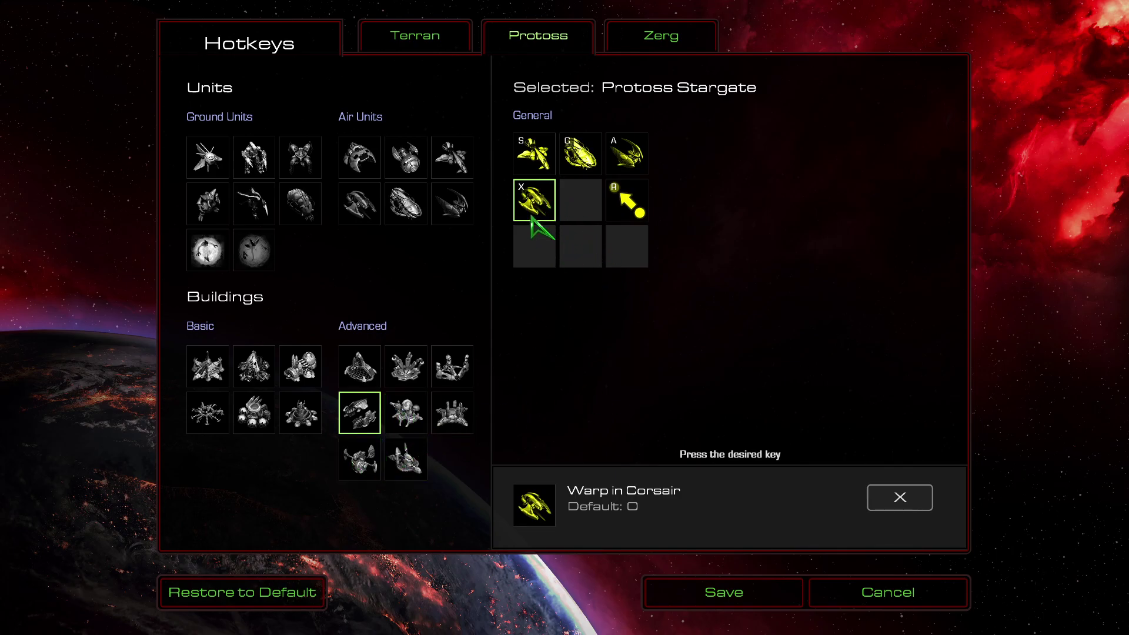
Step: Review the hotkeys of the remaining advanced Protoss buildings, including the Citadel of Adun
left_click(415, 423)
left_click(450, 414)
left_click(393, 450)
left_click(359, 458)
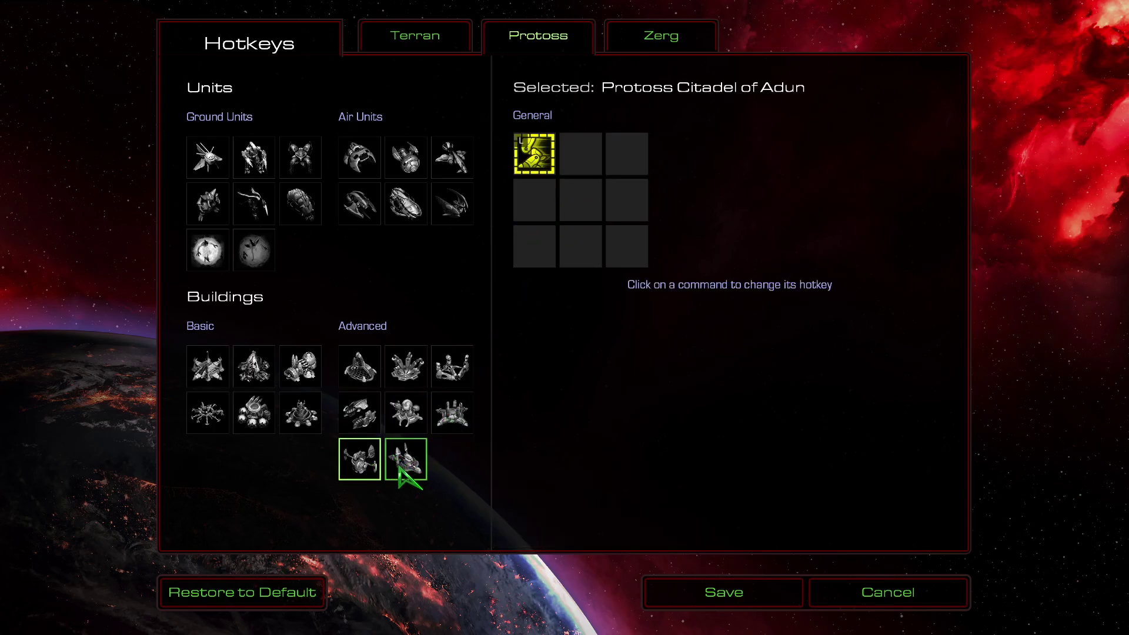
left_click(398, 456)
Step: Try M as the Train Marine hotkey of the Terran Barracks and set it back to A
left_click(414, 36)
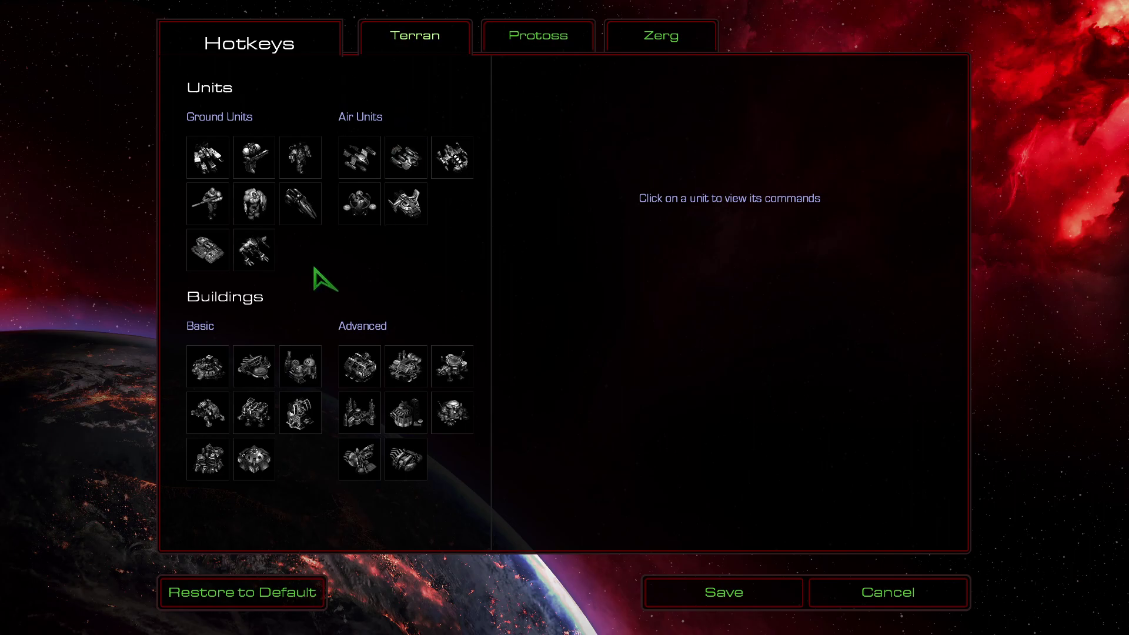
left_click(266, 401)
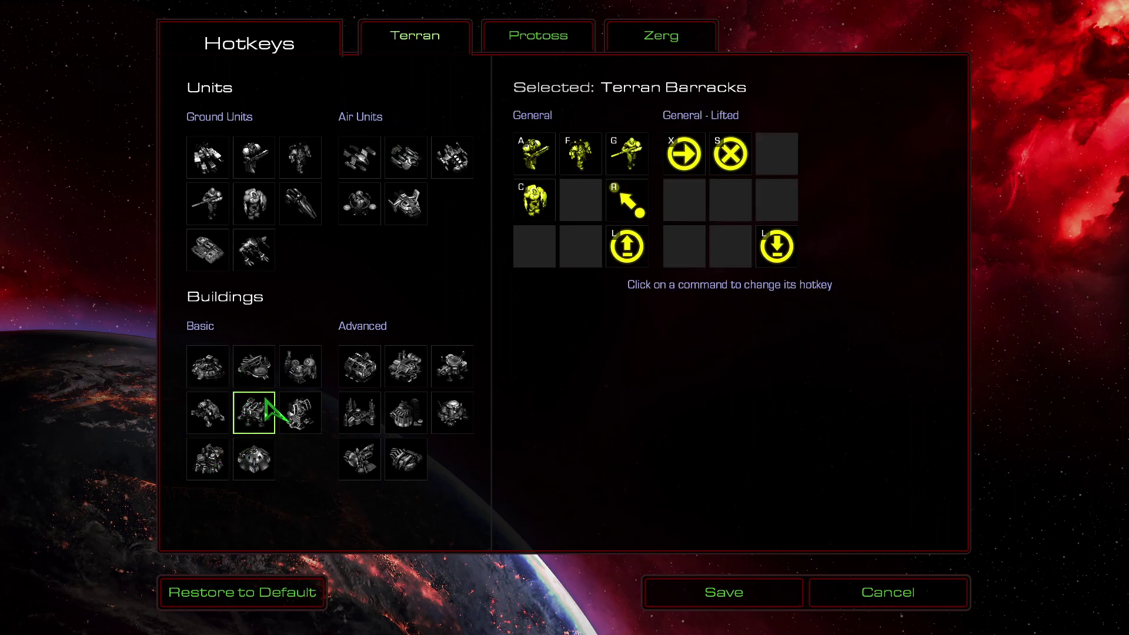
left_click(532, 152)
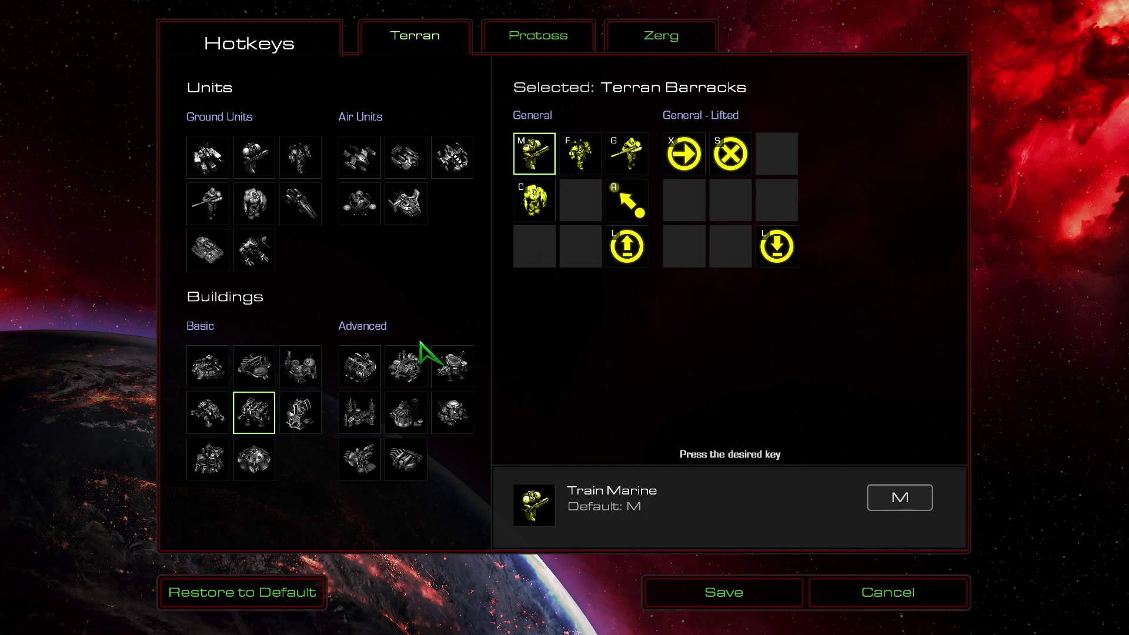
key("Escape")
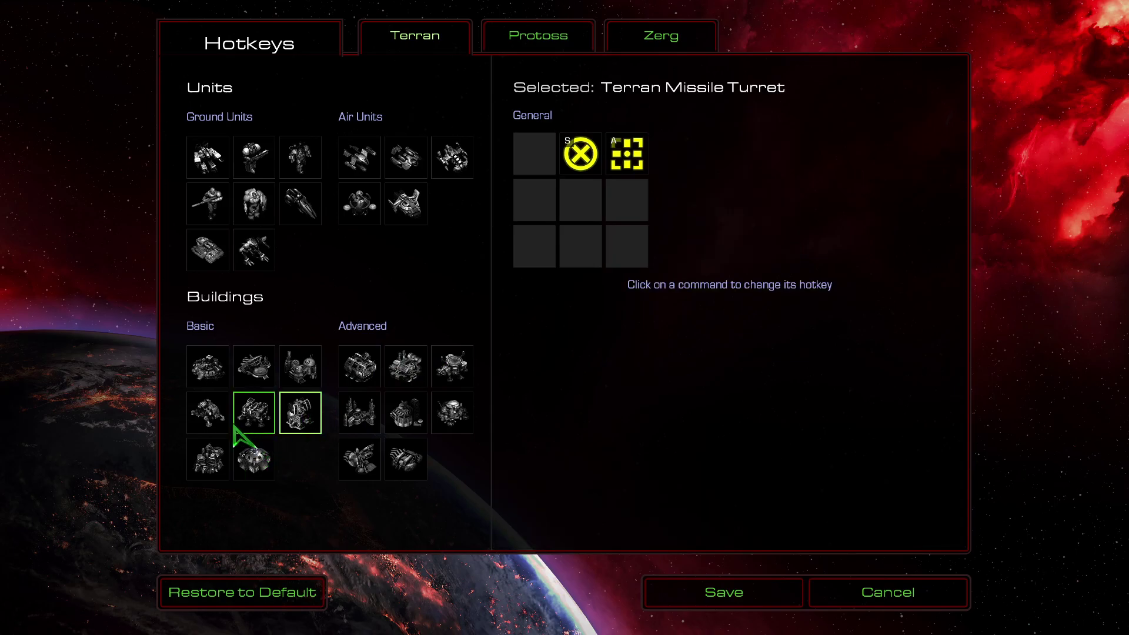
left_click(534, 154)
key("a")
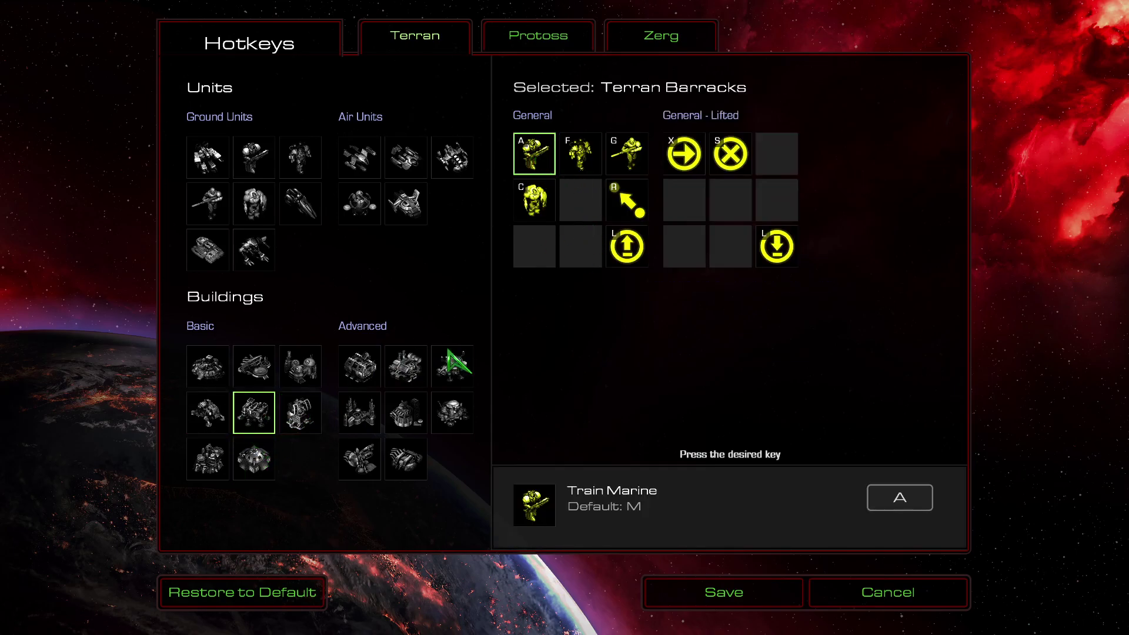
Step: Review the hotkeys of the Terran Bunker and the advanced buildings, including the Machine Shop, the Control Tower and the Covert Ops
left_click(212, 461)
left_click(255, 468)
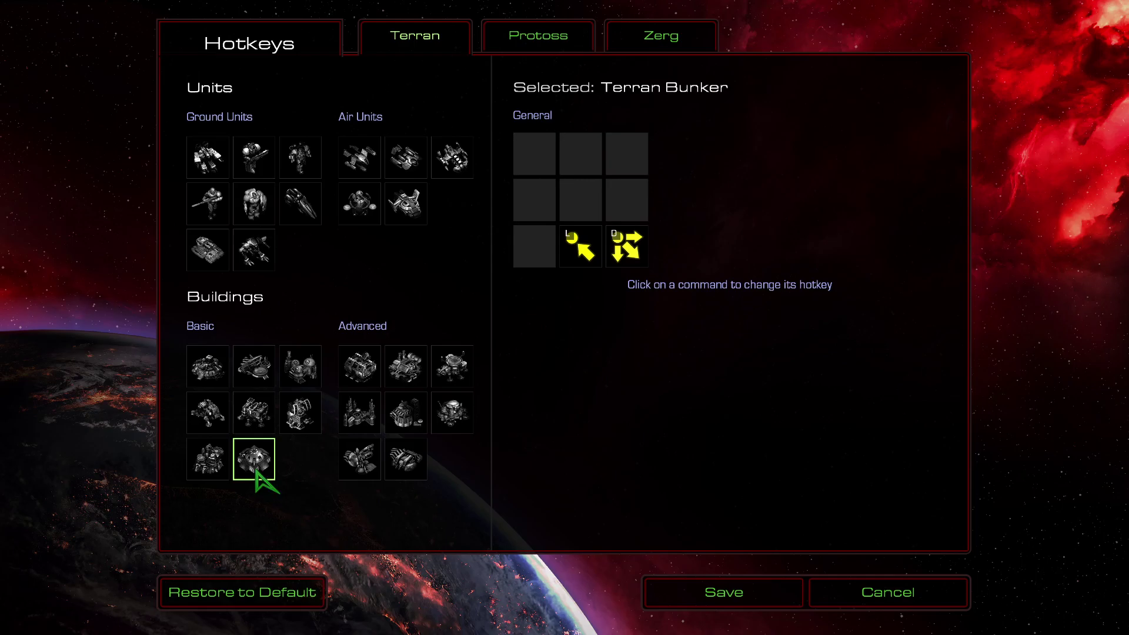
left_click(449, 375)
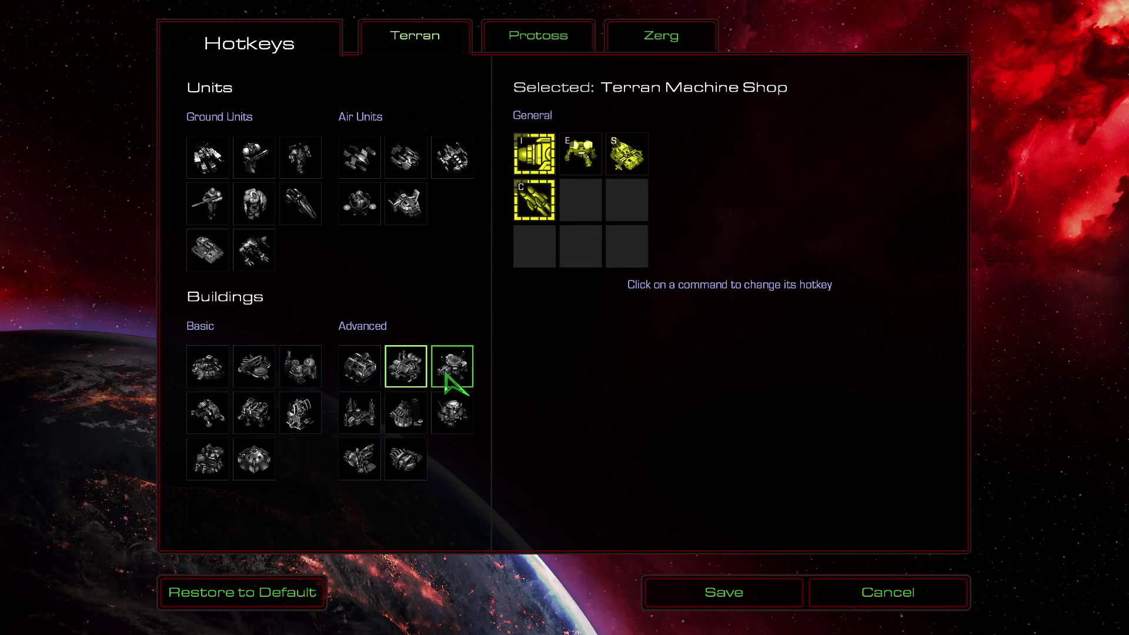
left_click(364, 414)
left_click(397, 424)
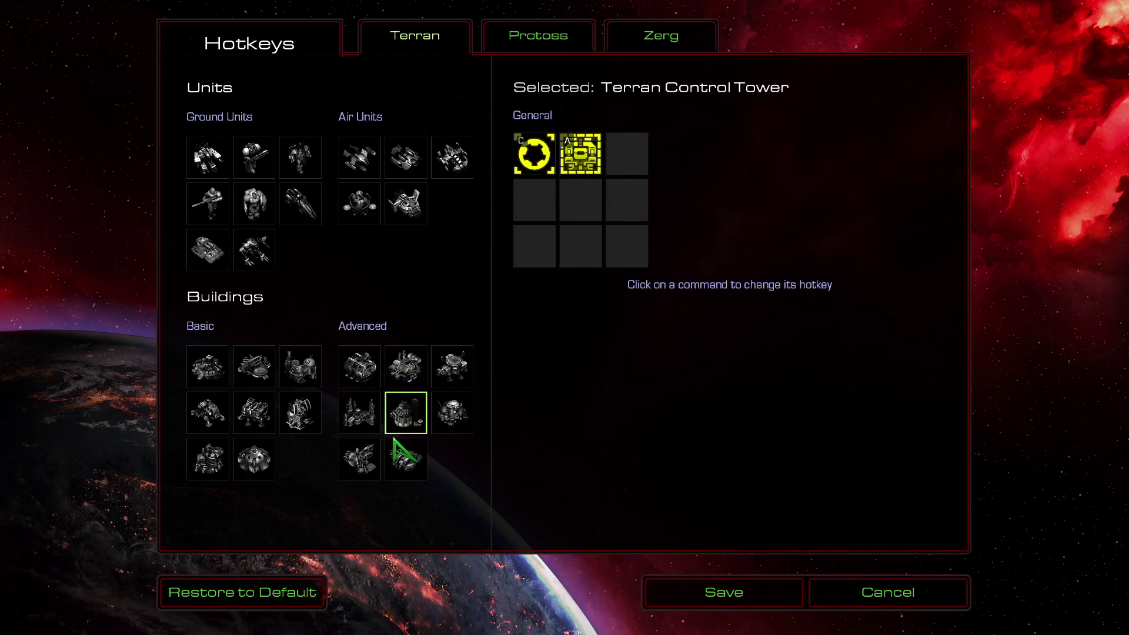
left_click(367, 459)
left_click(402, 459)
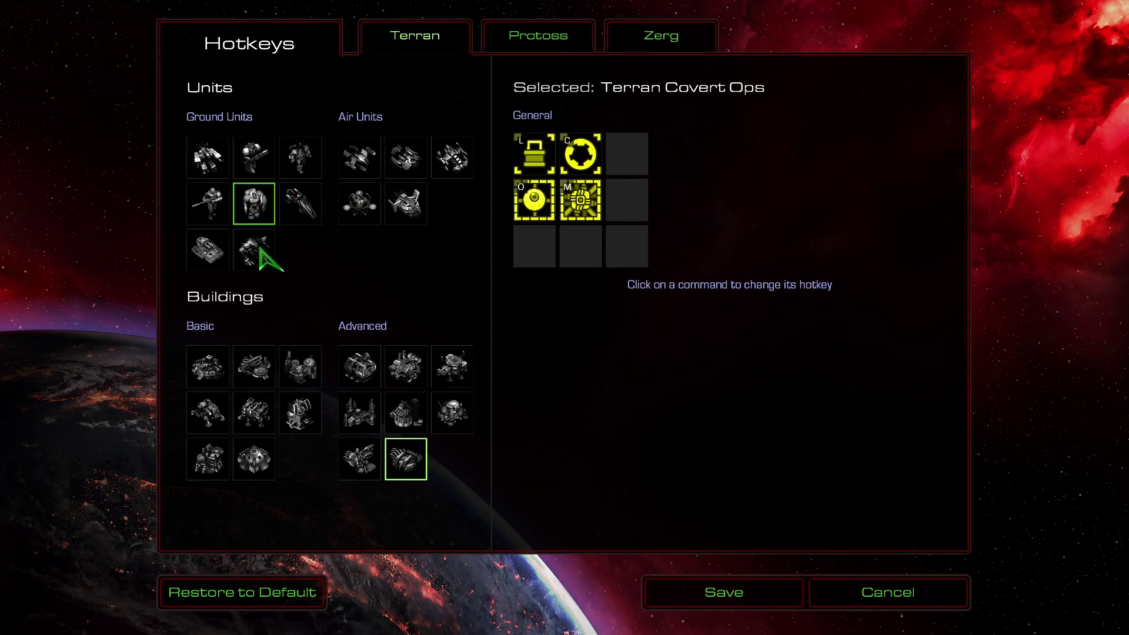
Step: Set the Scanner Sweep hotkey of the Terran Comsat Station to P
left_click(256, 461)
left_click(254, 366)
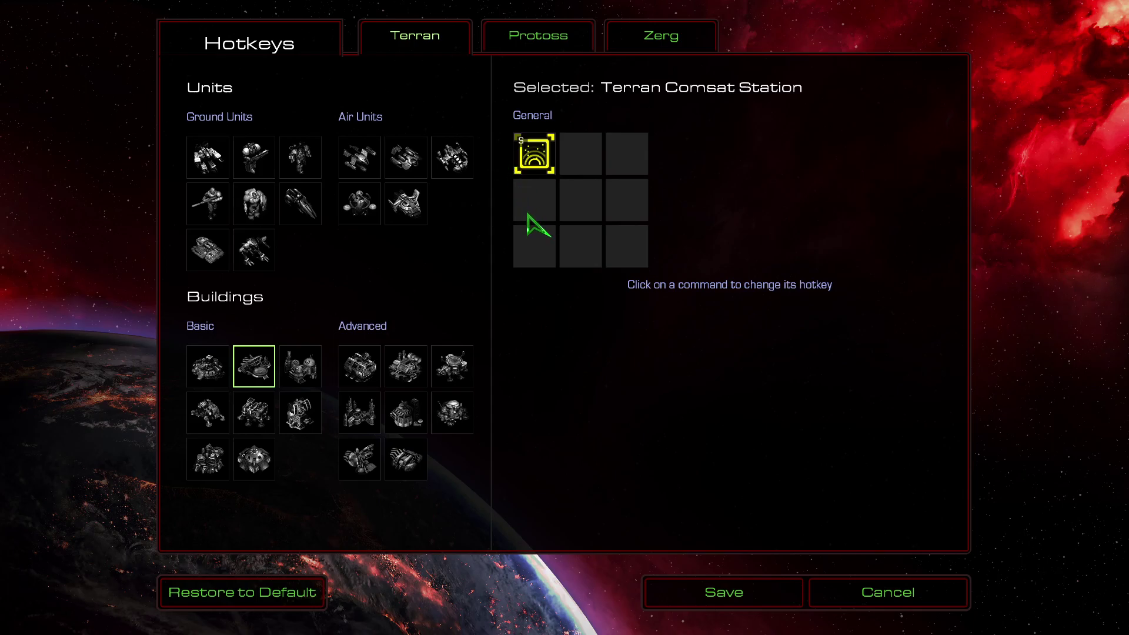
left_click(537, 173)
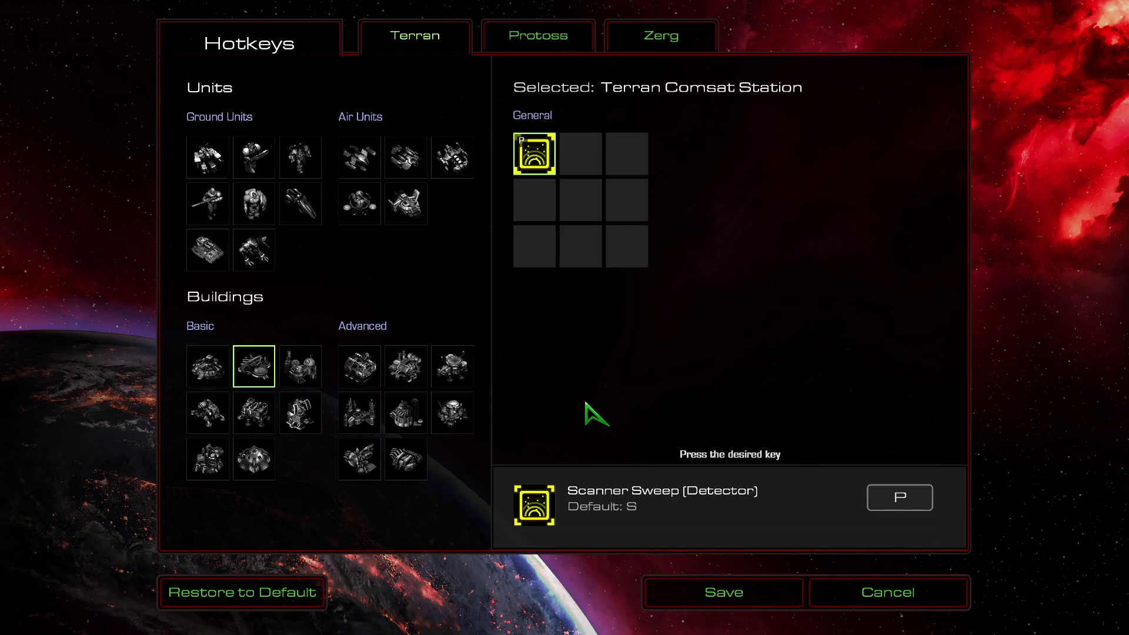
Step: Check the hotkeys of the next Terran buildings after the Comsat Station, ending with the Starport
left_click(303, 367)
left_click(377, 380)
left_click(402, 378)
left_click(449, 378)
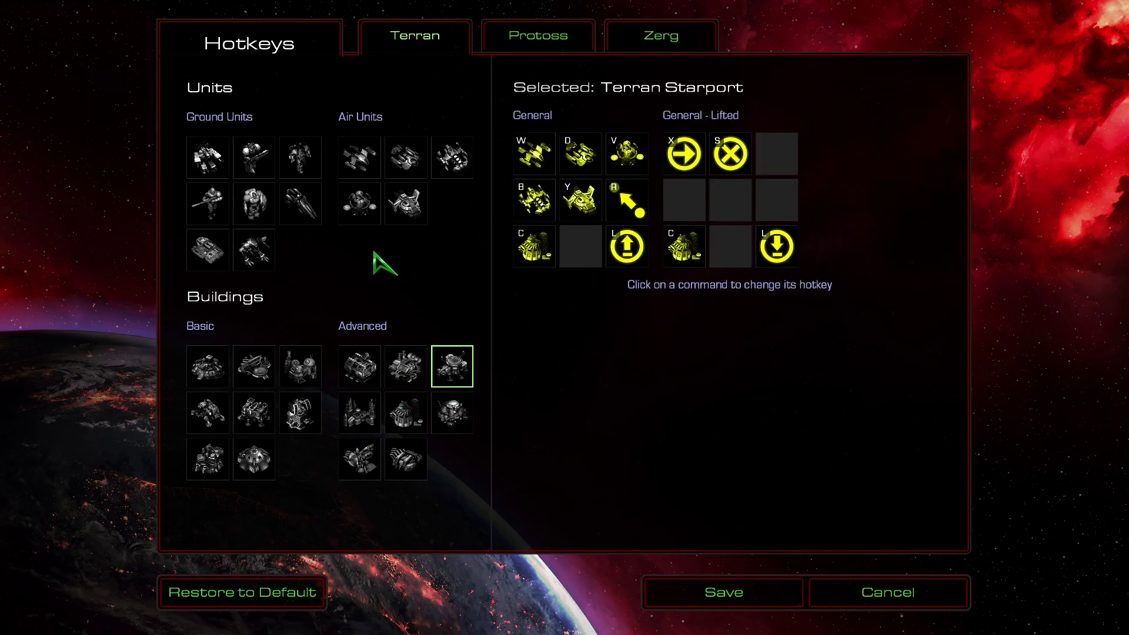
Step: Review the command hotkeys of the five Terran air units, including the Dropship
left_click(361, 205)
left_click(421, 214)
left_click(360, 157)
left_click(405, 157)
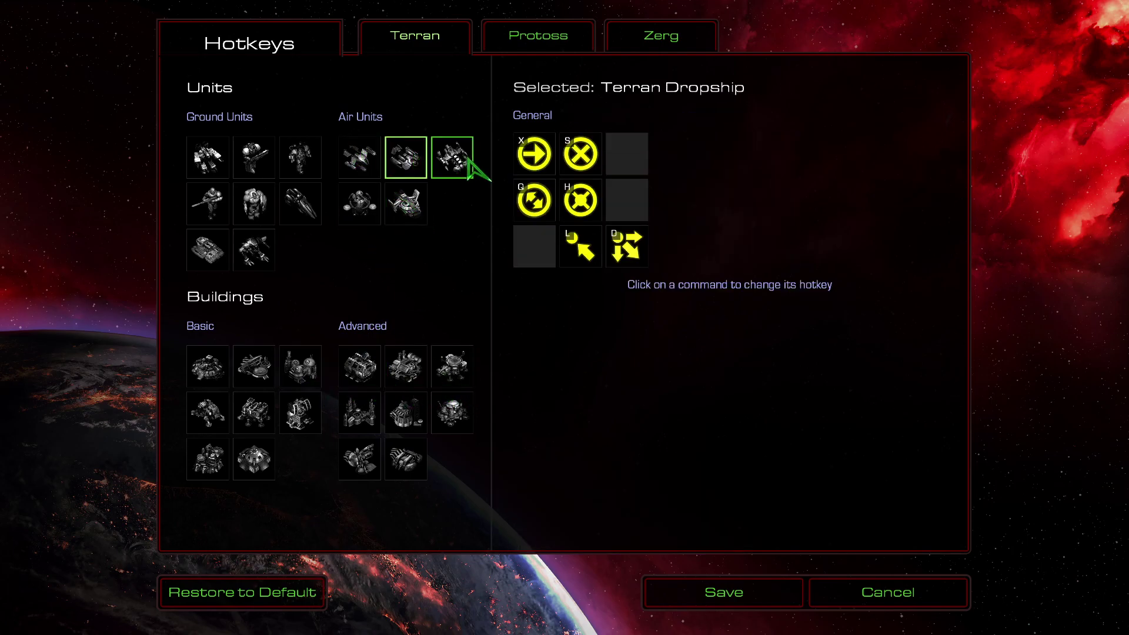
left_click(452, 157)
Step: Review the Terran ground unit hotkeys, including the Siege Tank, Medic and SCV, and save the hotkey settings
left_click(253, 249)
left_click(202, 250)
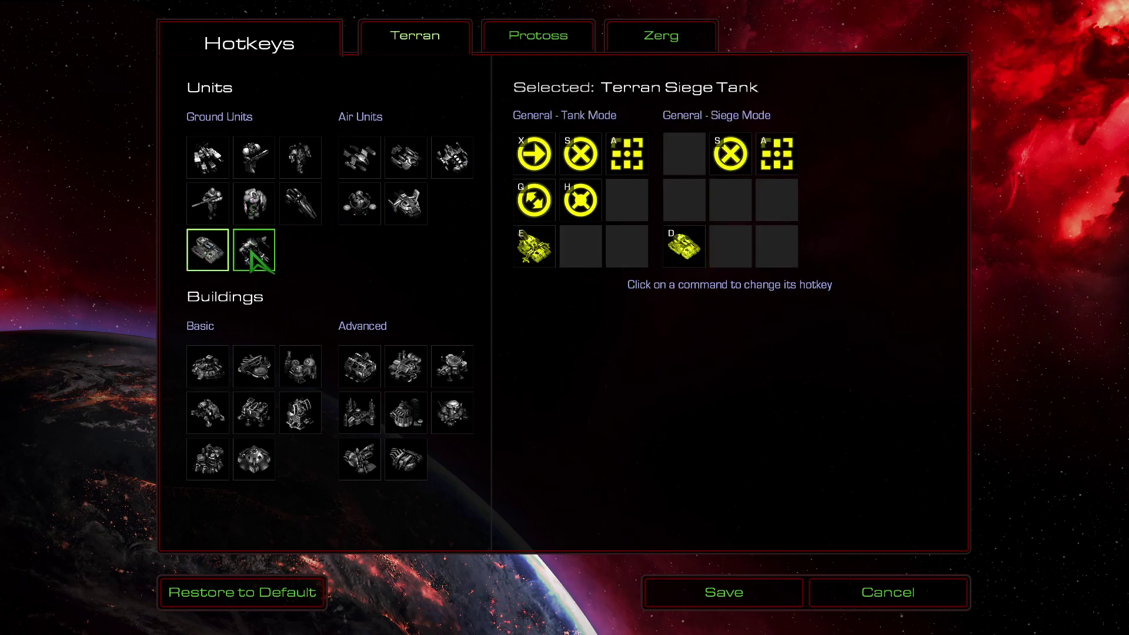
left_click(300, 203)
left_click(256, 209)
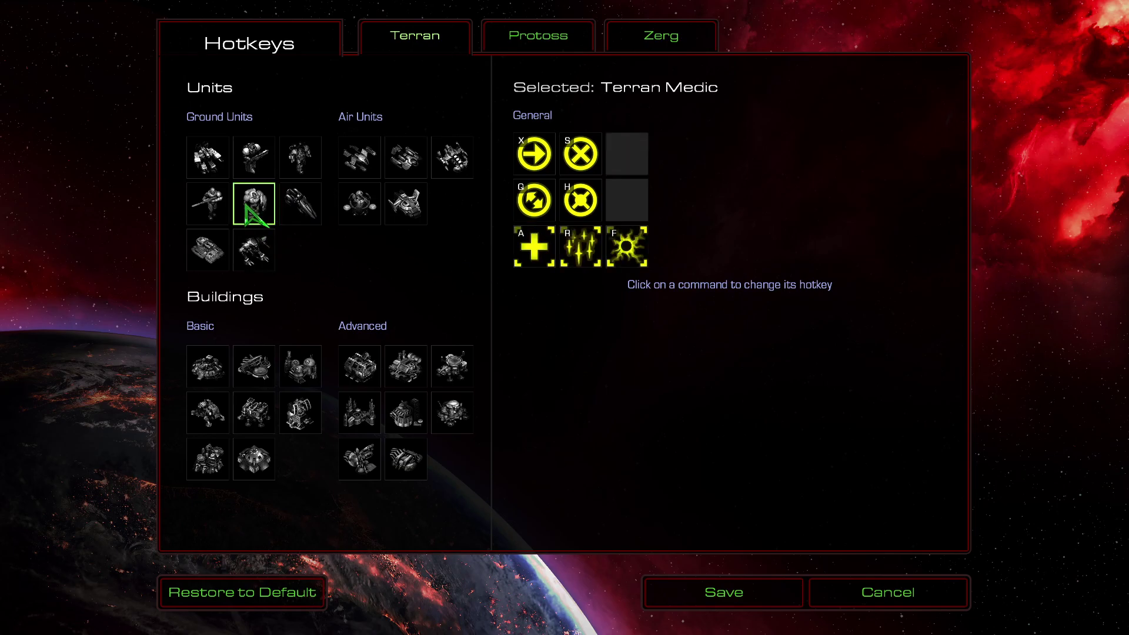
left_click(202, 215)
left_click(254, 159)
left_click(208, 162)
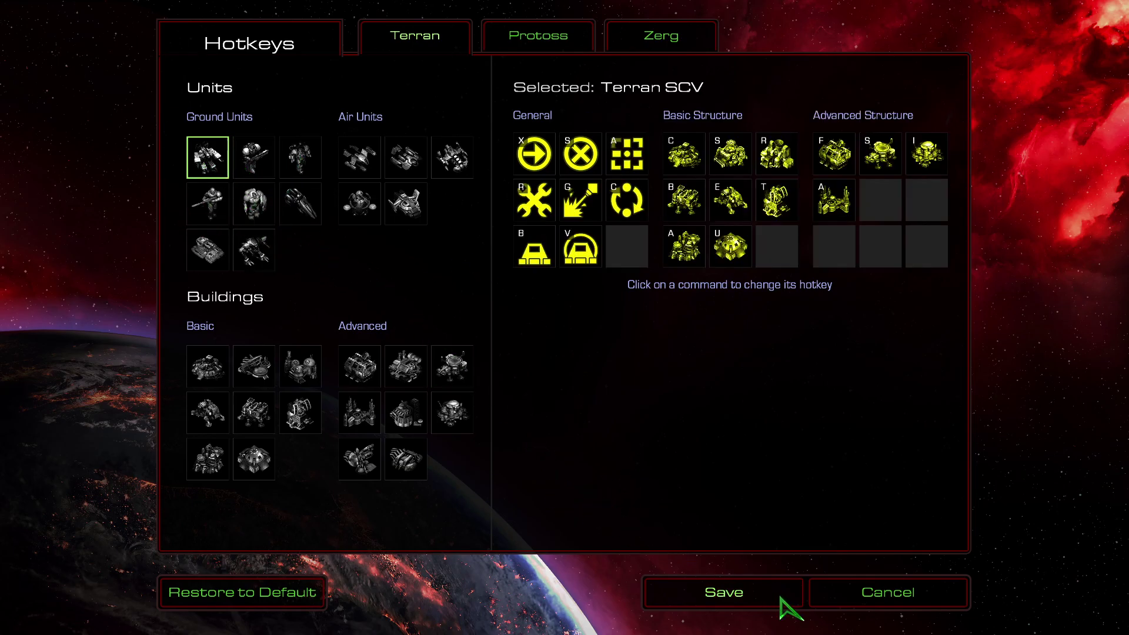
left_click(762, 597)
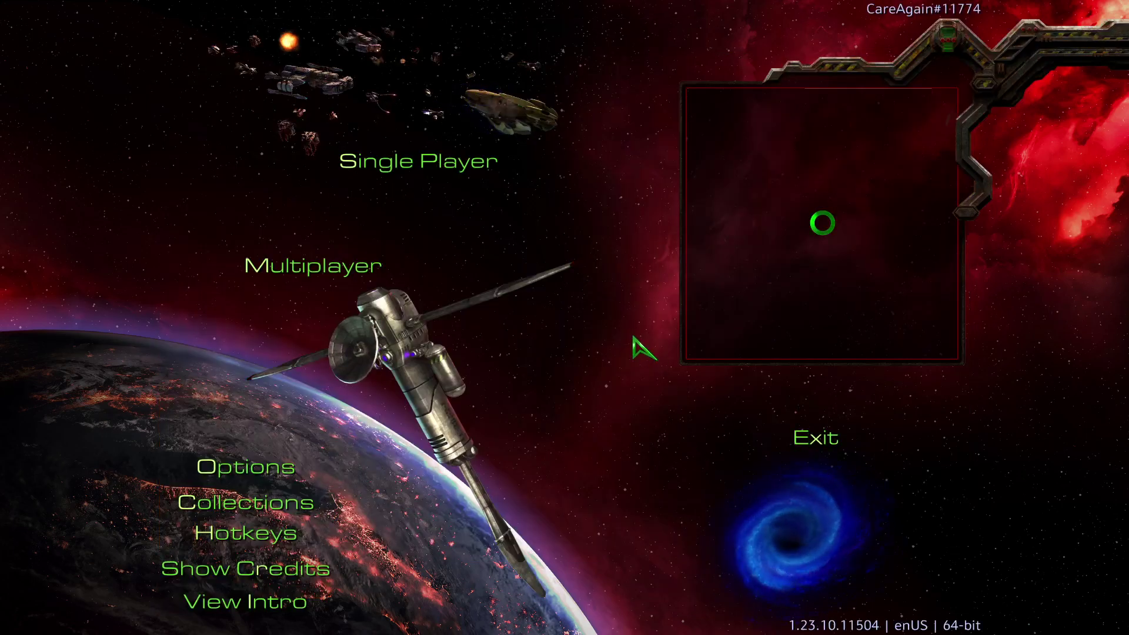